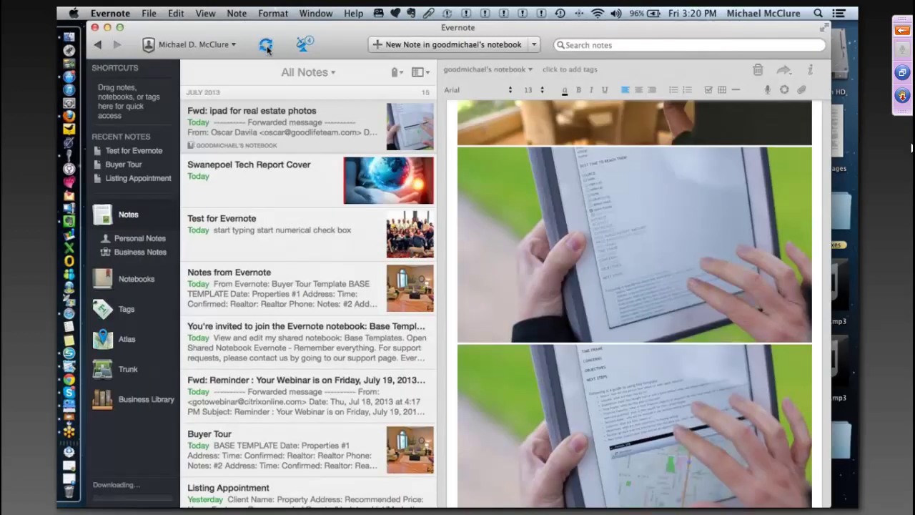
# - Open the clipped Evernote Web Clipper note dated Jul 19, 2013 and scroll through it
pyautogui.click(266, 45)
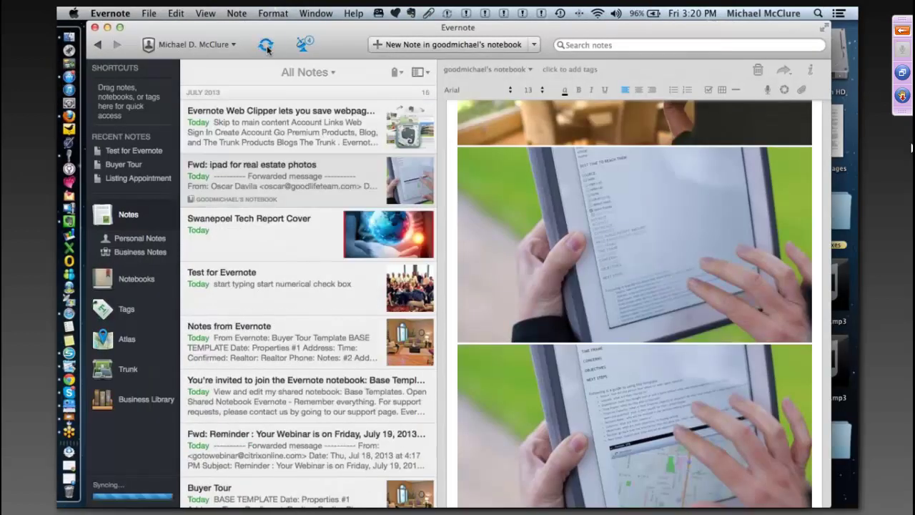
pyautogui.click(261, 123)
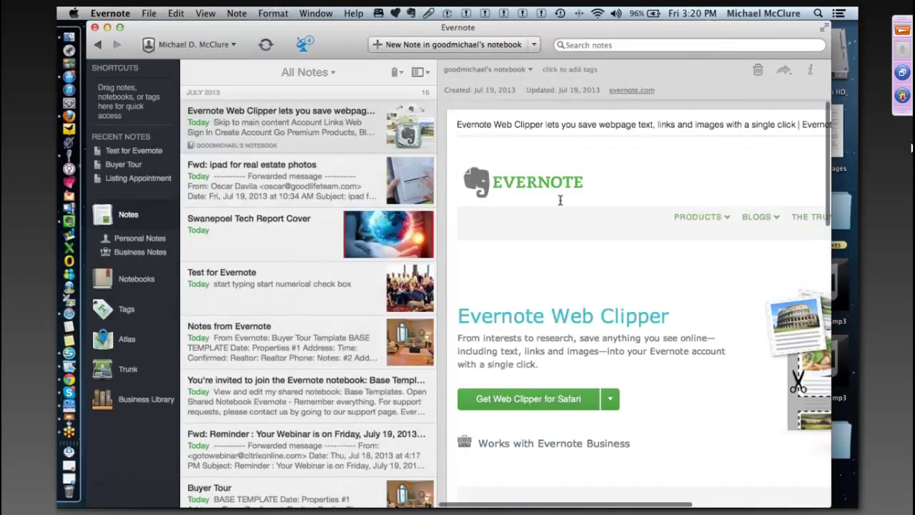
pyautogui.scroll(-3, 561, 201)
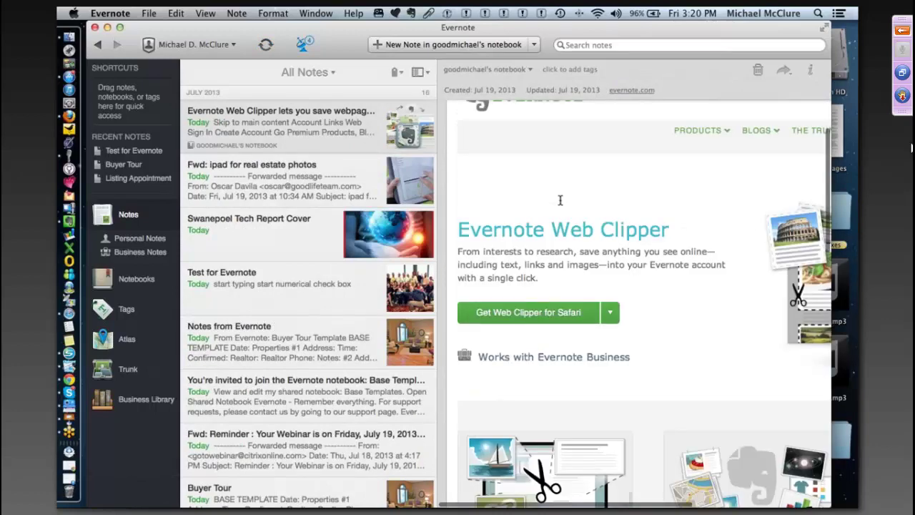
pyautogui.scroll(-15, 561, 200)
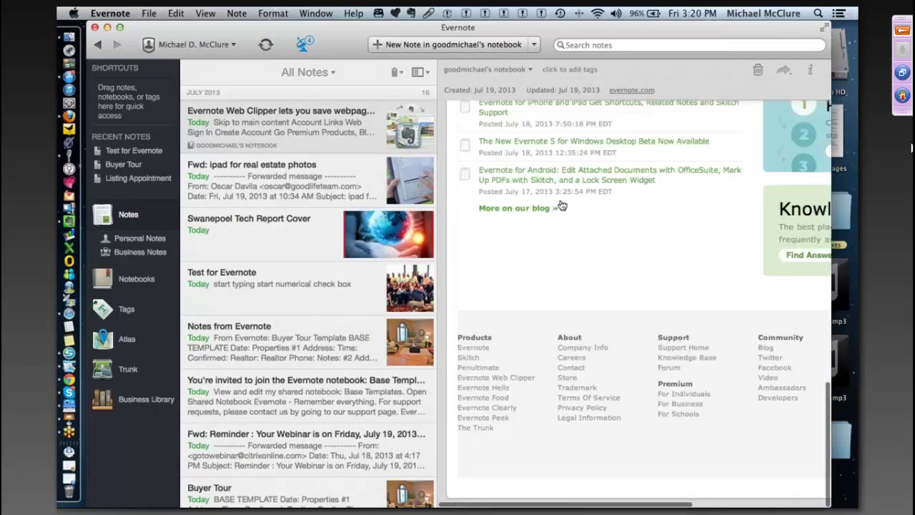
pyautogui.scroll(20, 568, 235)
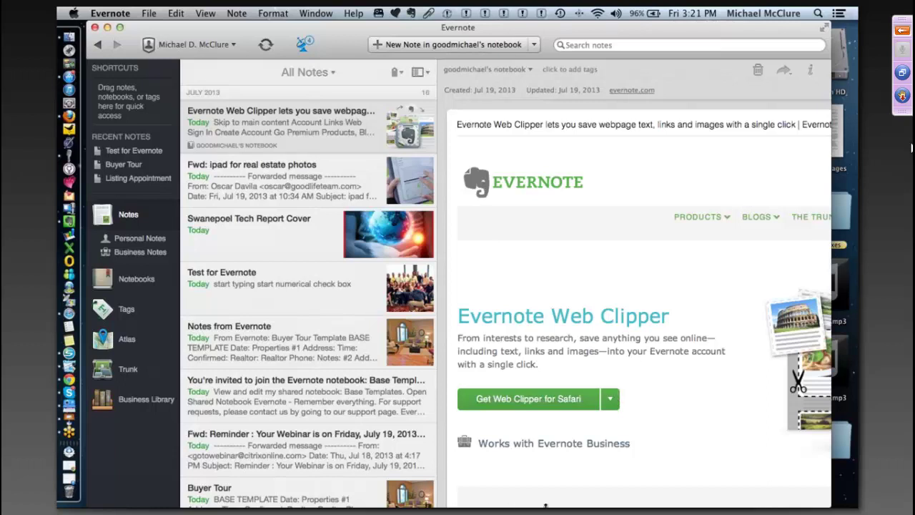
# - Show the Notebooks overview and browse the Prospects, Buyers, Sellers and Pending Sales stacks
pyautogui.click(136, 280)
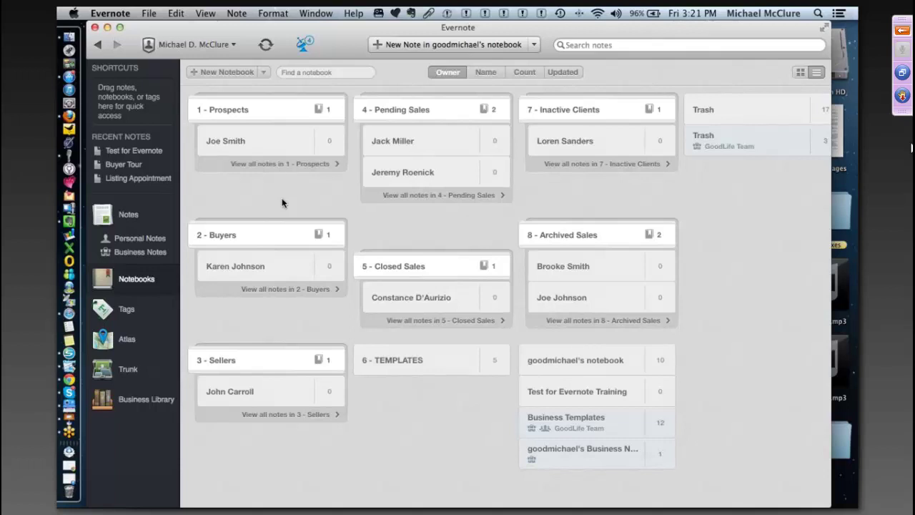
pyautogui.click(262, 111)
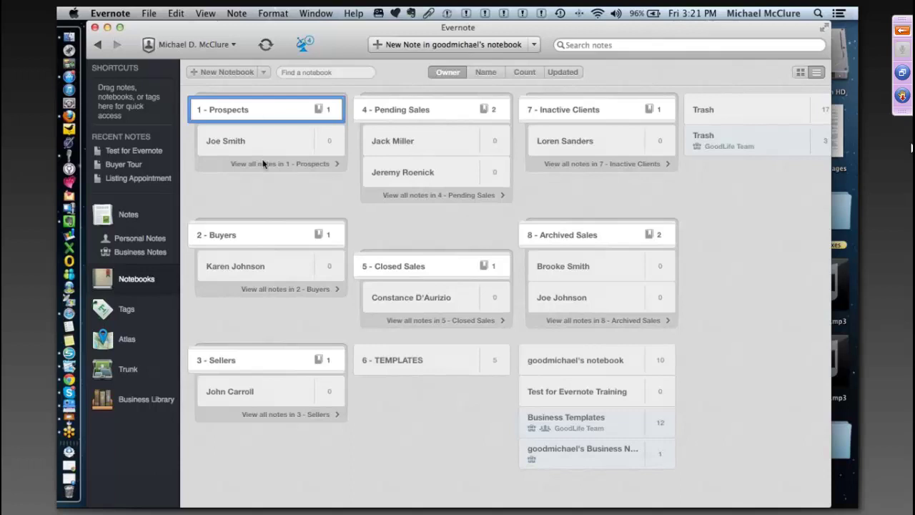
pyautogui.click(274, 233)
pyautogui.click(280, 360)
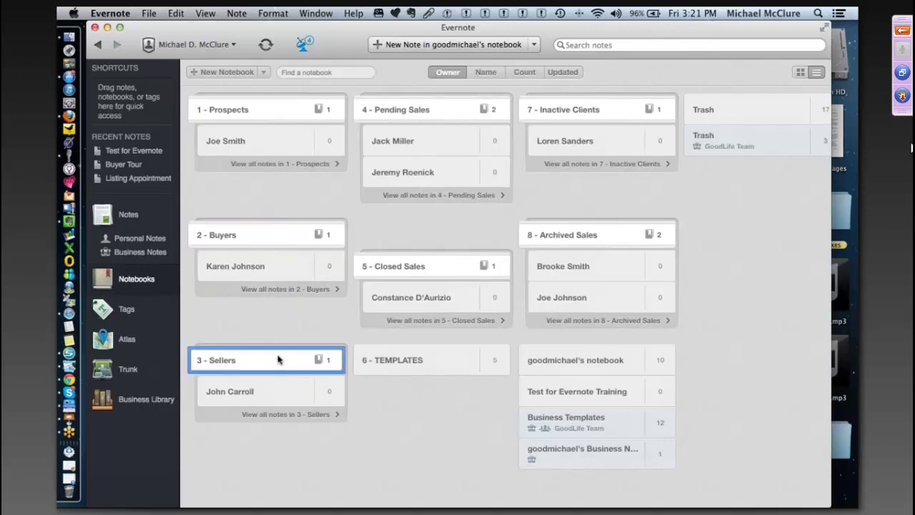
pyautogui.click(454, 112)
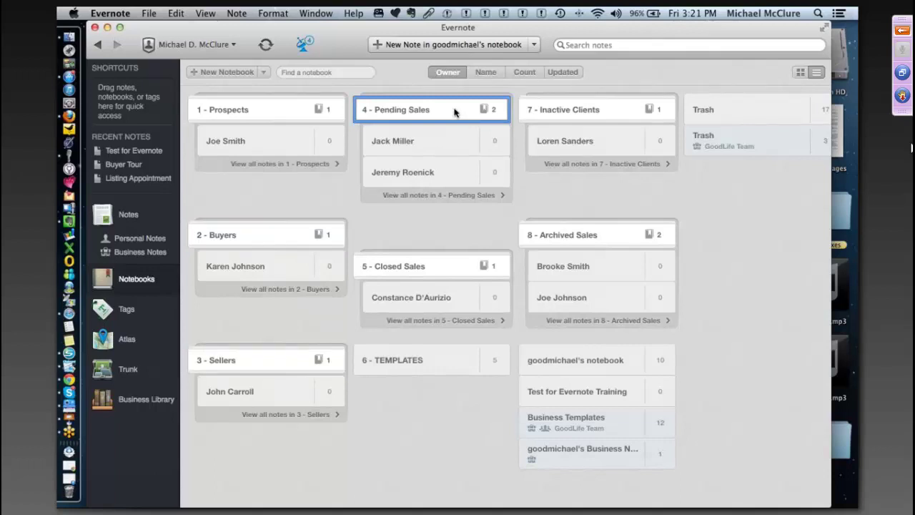
# - Select each of the four individual client notebooks in turn
pyautogui.click(272, 146)
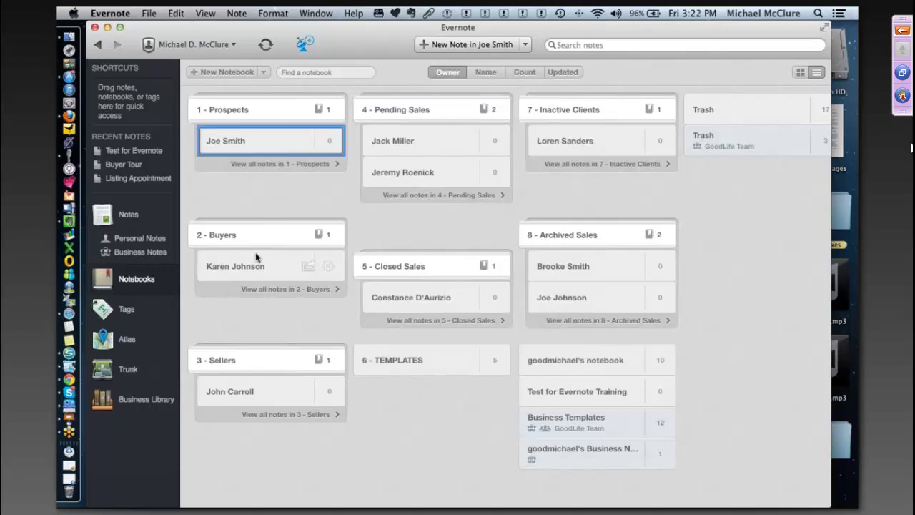
pyautogui.click(274, 260)
pyautogui.click(276, 391)
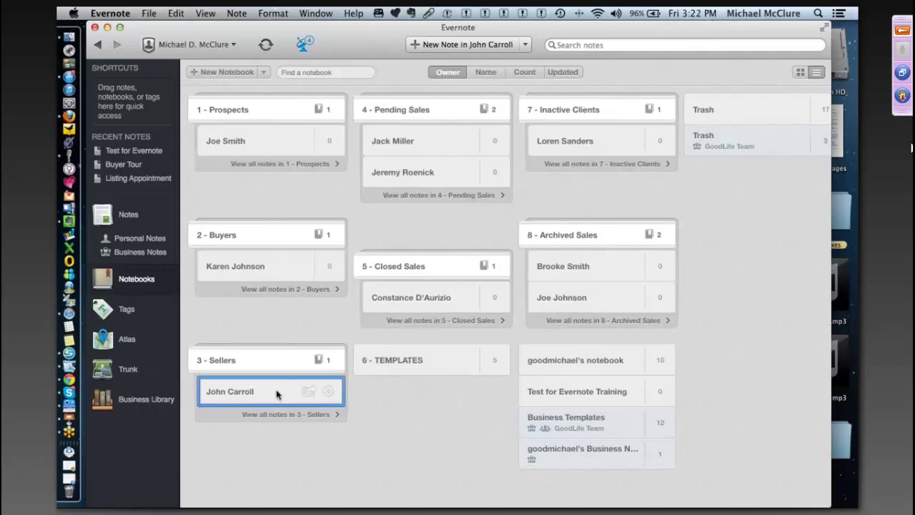
pyautogui.click(423, 141)
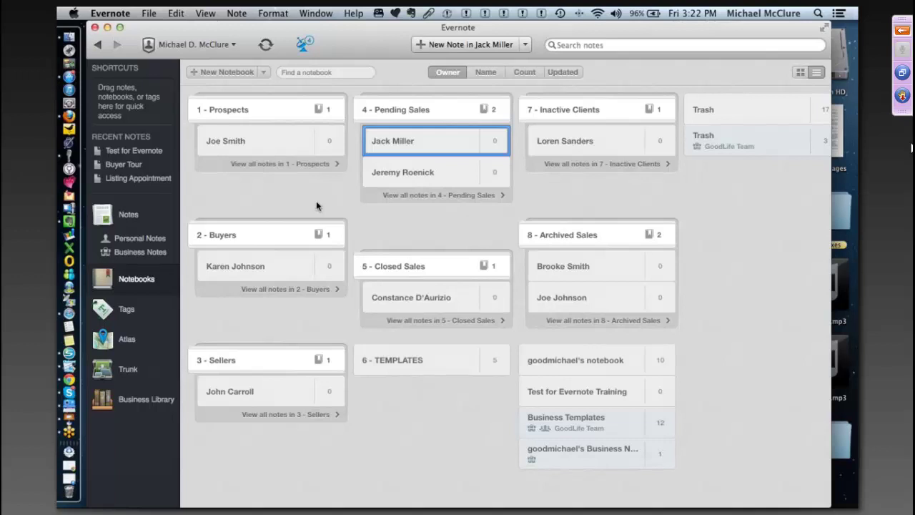
# - Revisit the 1 - Prospects through 4 - Pending Sales stacks, then switch desktop space
pyautogui.click(271, 115)
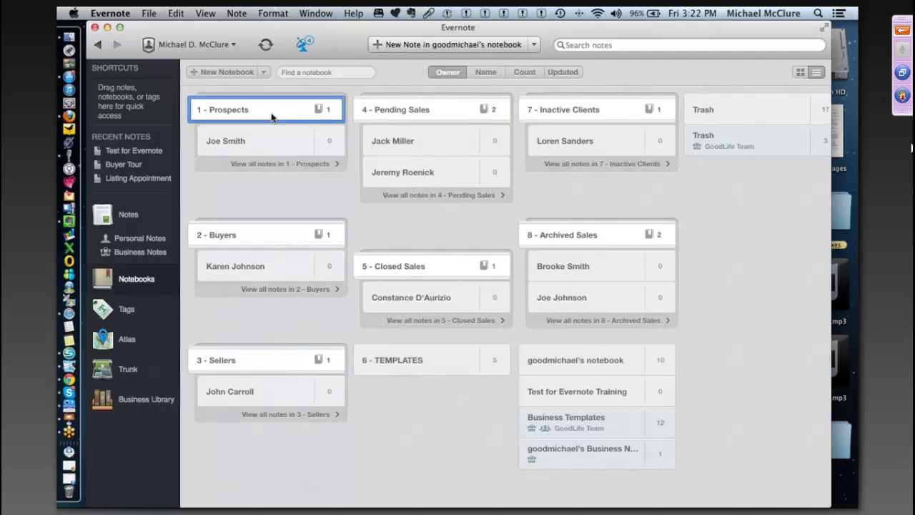
pyautogui.click(264, 235)
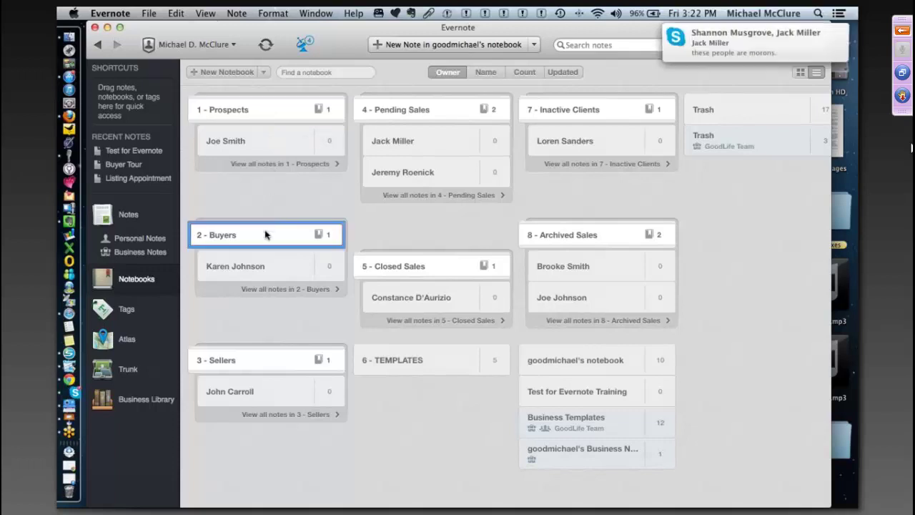
pyautogui.click(265, 361)
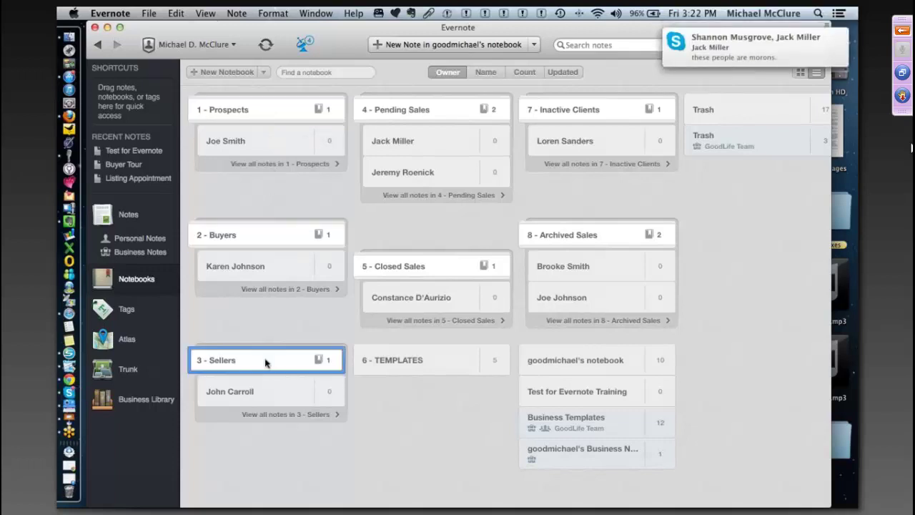
pyautogui.click(439, 108)
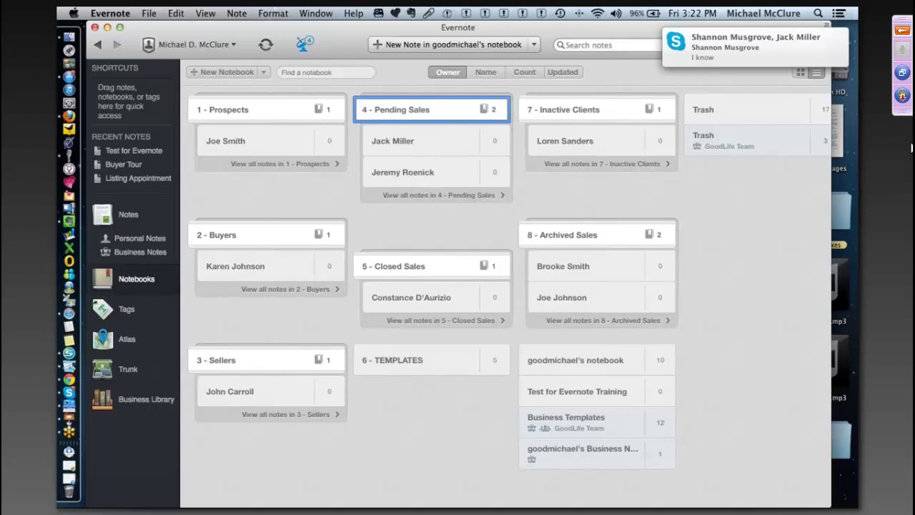
pyautogui.hotkey('ctrl', 'Left')
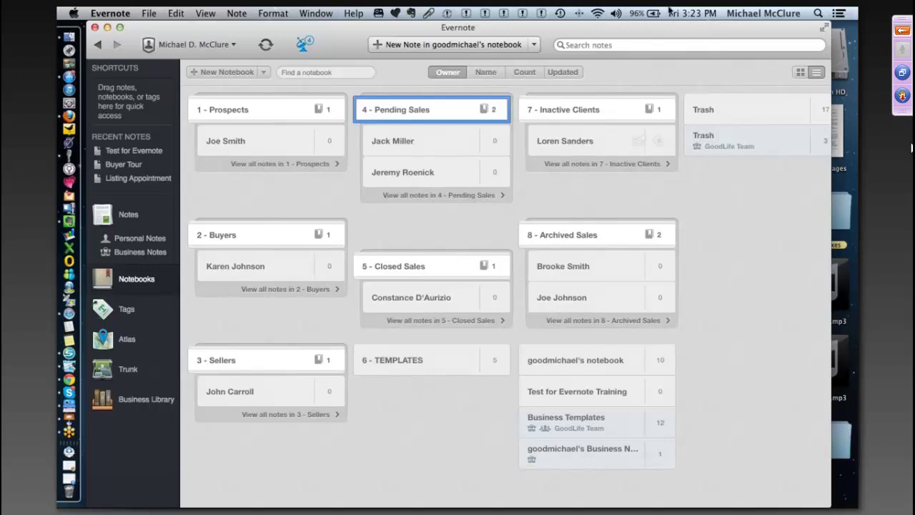
# - Create a new notebook named after the new prospect client
pyautogui.click(225, 85)
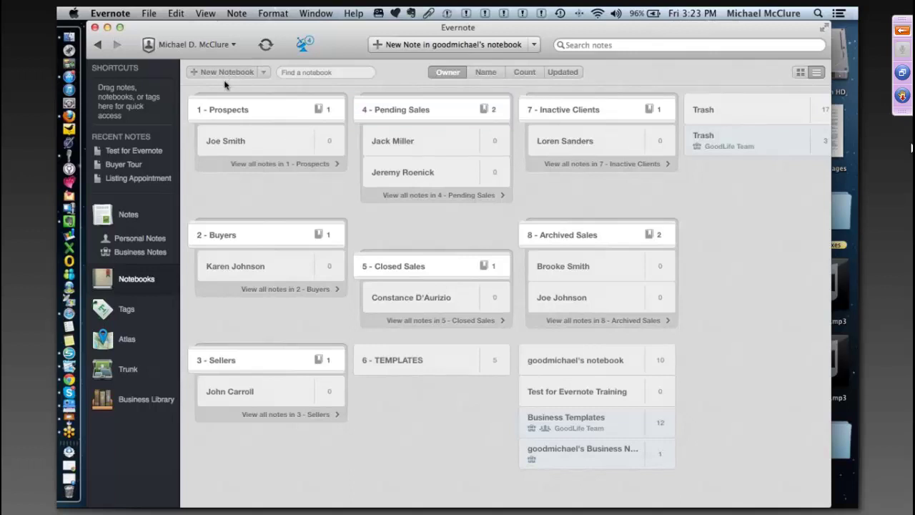
pyautogui.click(224, 85)
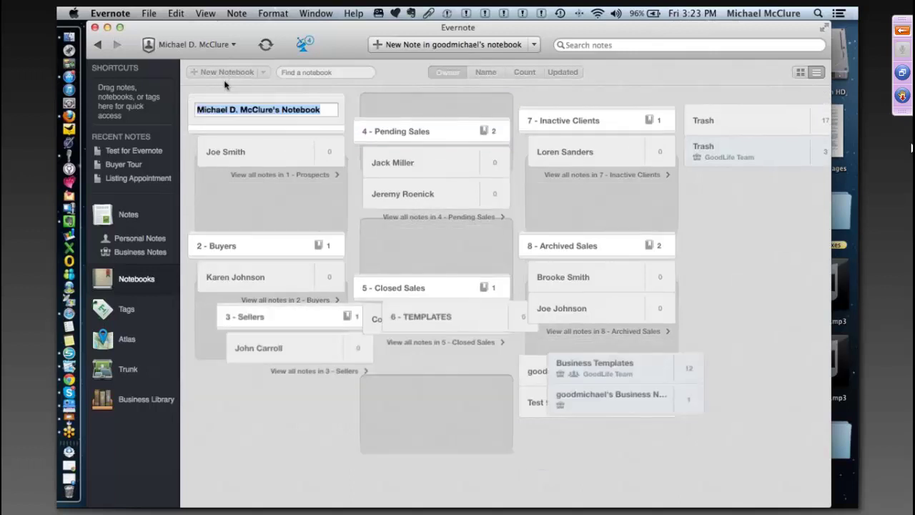
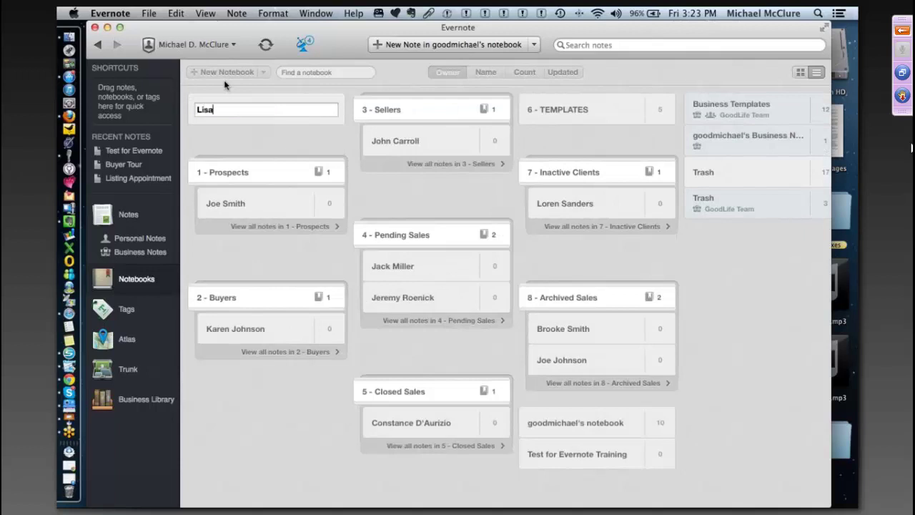
pyautogui.press('Return')
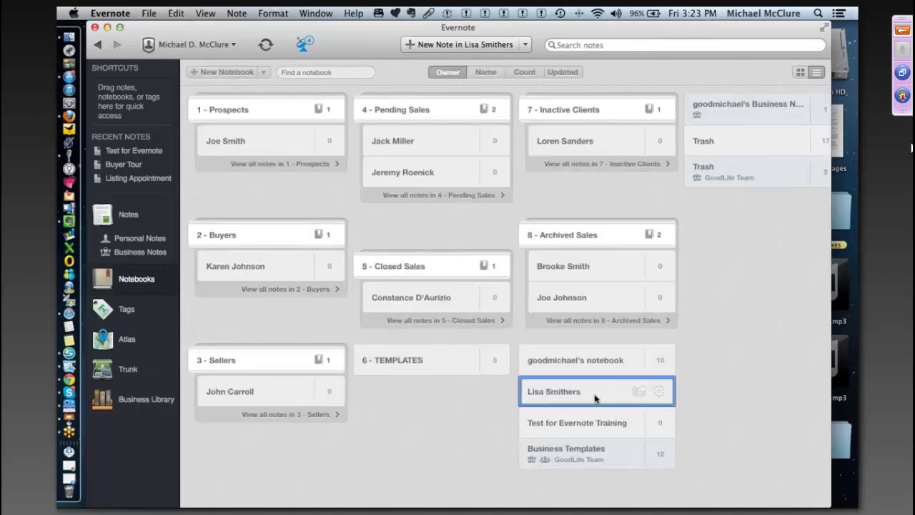
# - Move the new notebook into the 1 - Prospects stack, then select 6 - TEMPLATES
pyautogui.moveTo(595, 398); pyautogui.dragTo(268, 135)
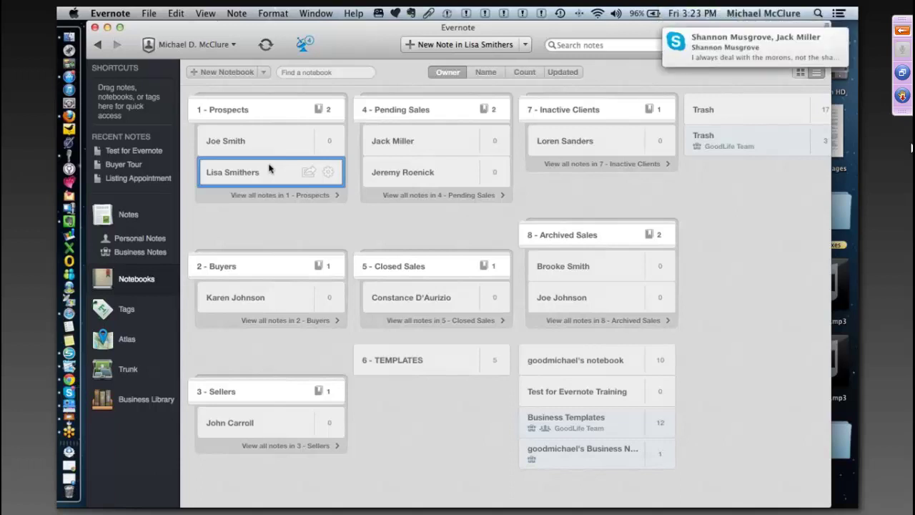
pyautogui.moveTo(270, 169); pyautogui.dragTo(276, 167)
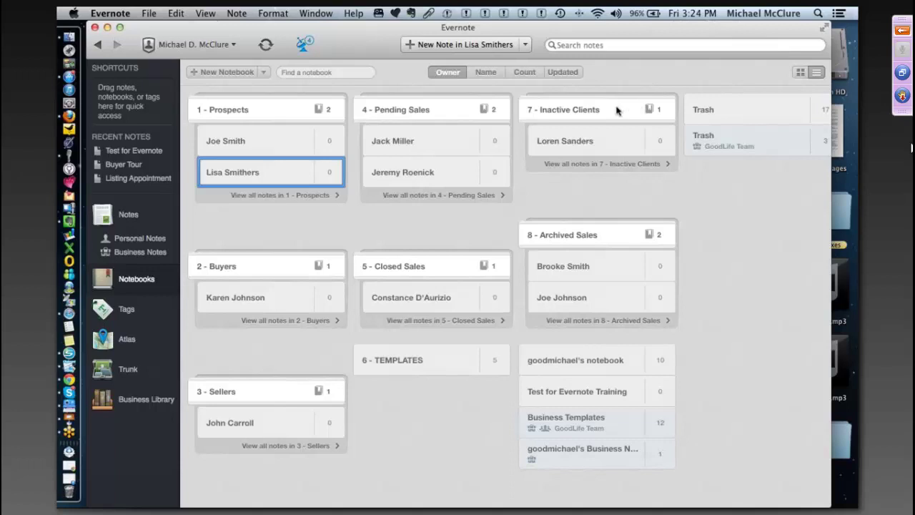
pyautogui.click(615, 110)
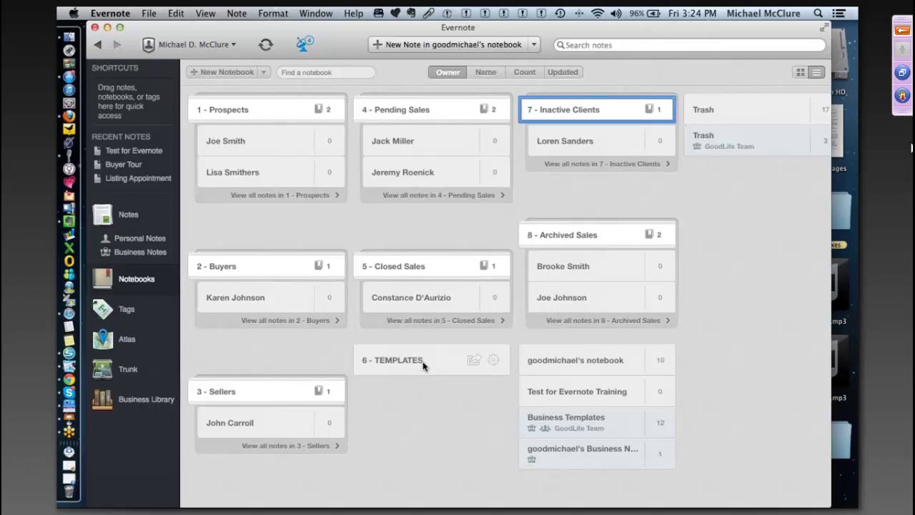
pyautogui.click(420, 363)
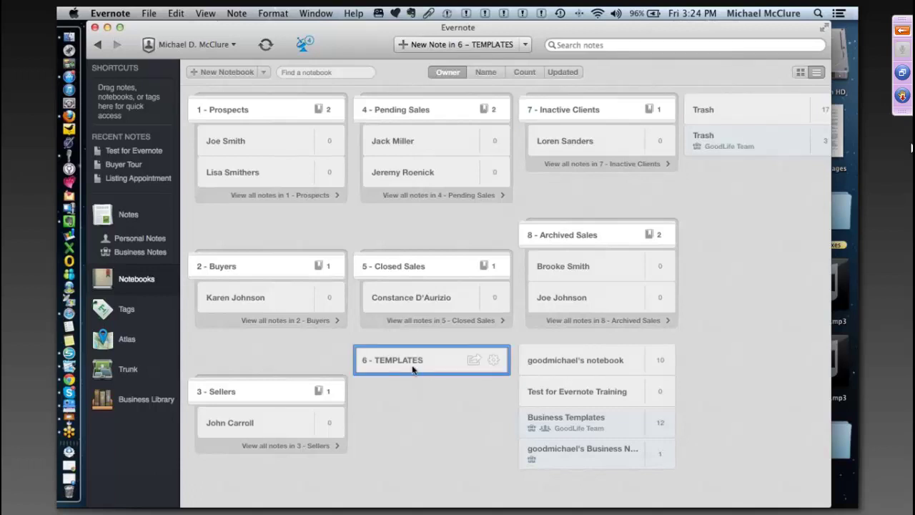
# - Open the 6 - TEMPLATES notebook and browse its templates to the Contract to Close note
pyautogui.doubleClick(413, 367)
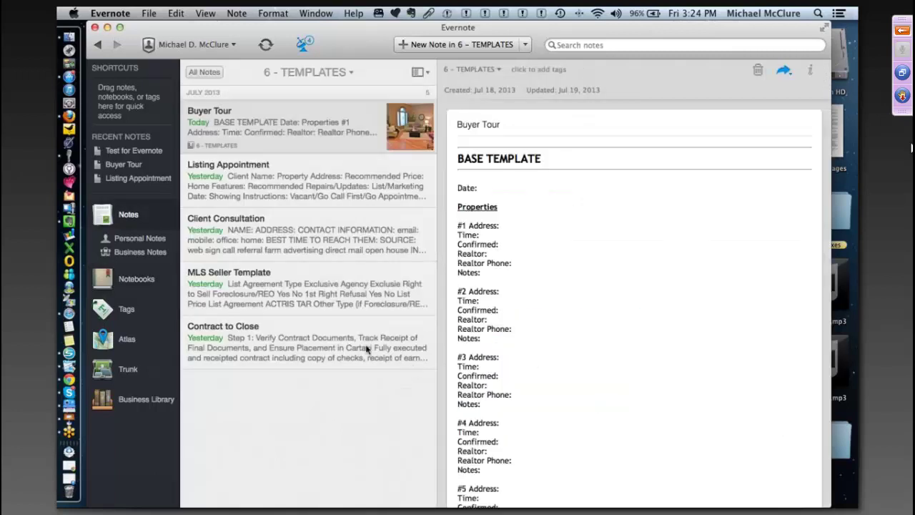
pyautogui.rightClick(263, 158)
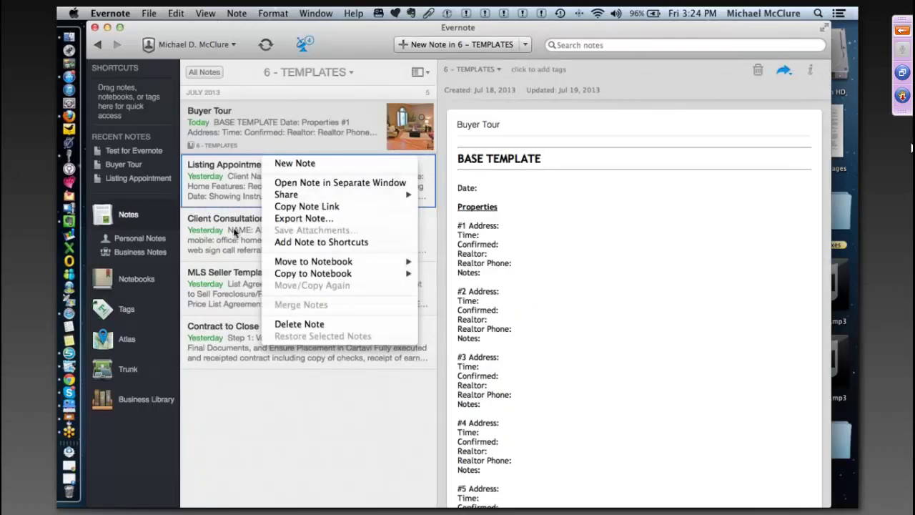
pyautogui.click(234, 232)
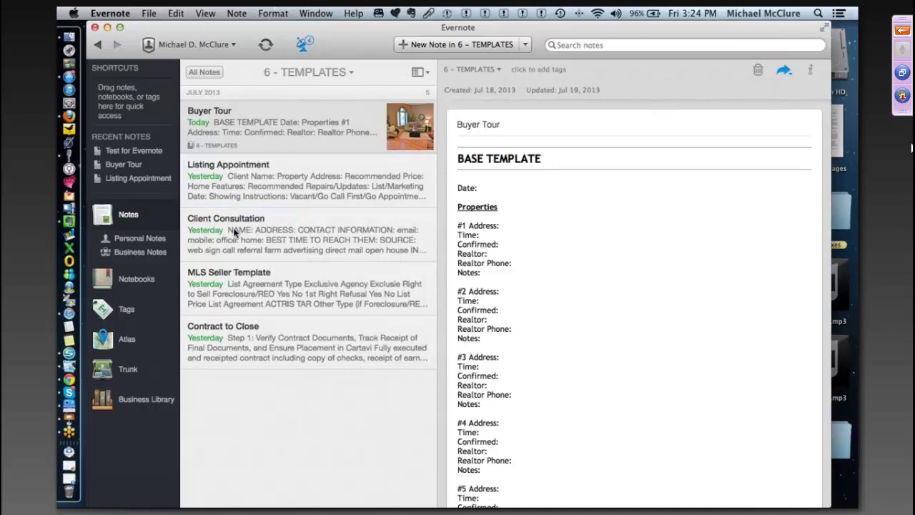
pyautogui.click(234, 233)
pyautogui.click(253, 282)
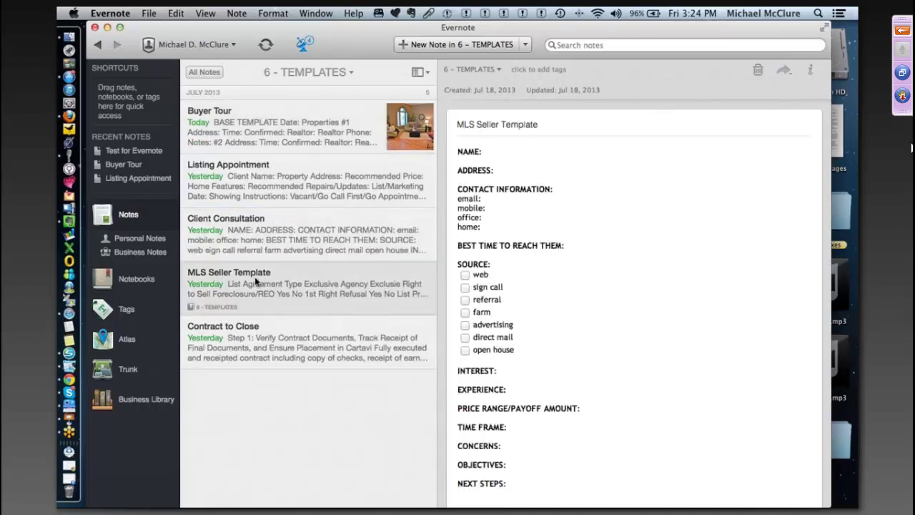
pyautogui.click(255, 340)
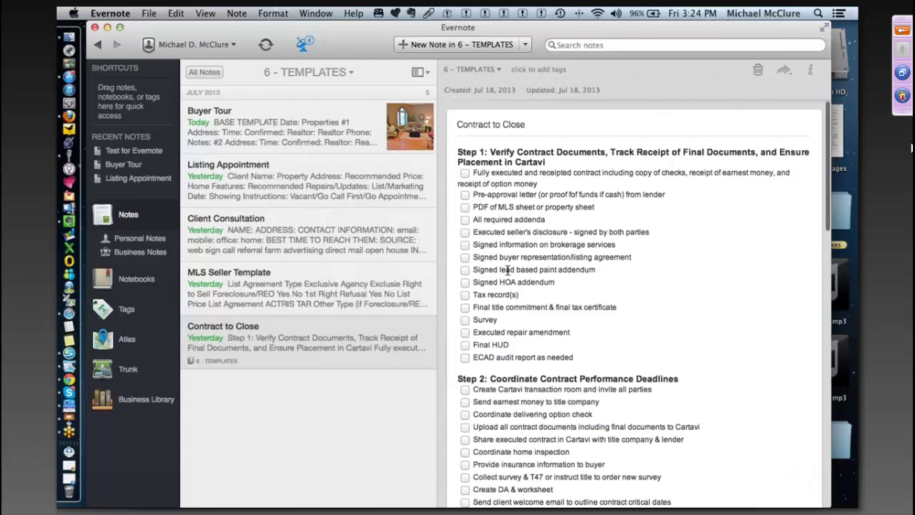
# - Review the Contract to Close checklist, select all of it and bring up its context menu
pyautogui.scroll(-1, 508, 269)
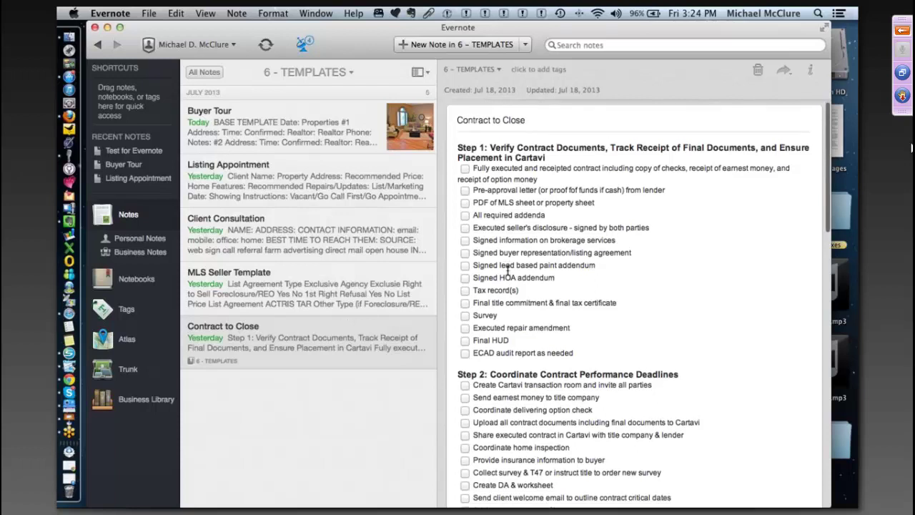
pyautogui.scroll(-1, 507, 269)
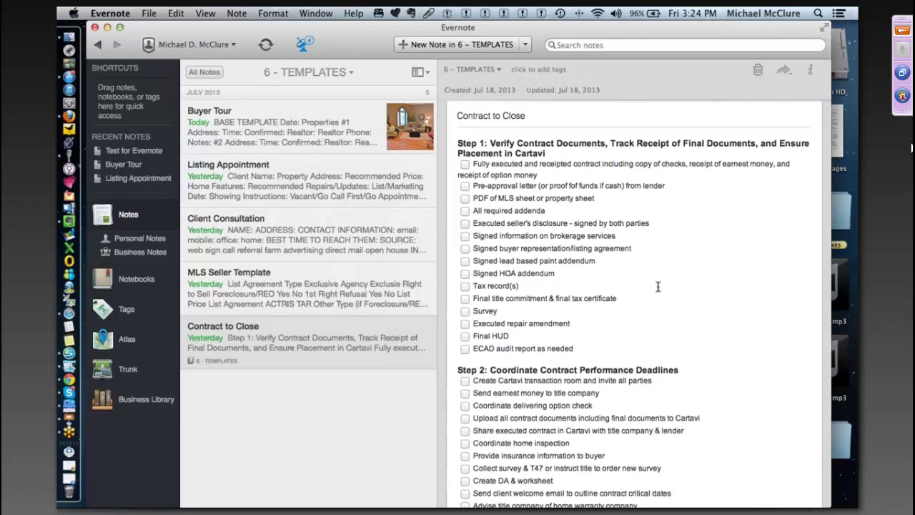
pyautogui.scroll(1, 658, 286)
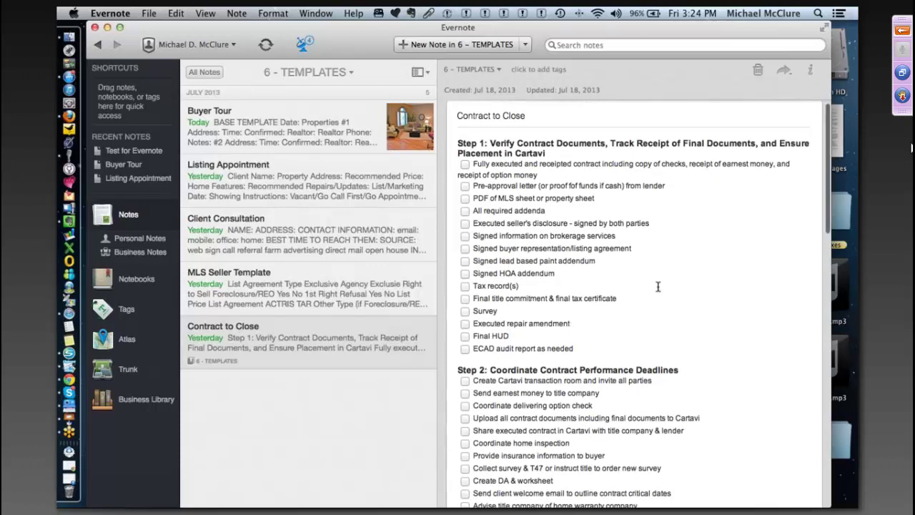
pyautogui.scroll(-1, 658, 287)
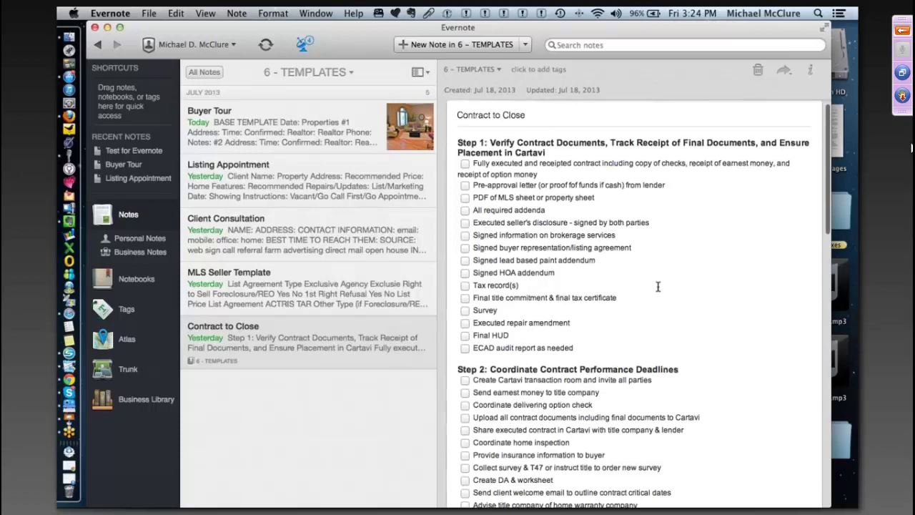
pyautogui.scroll(-10, 657, 286)
pyautogui.scroll(10, 657, 286)
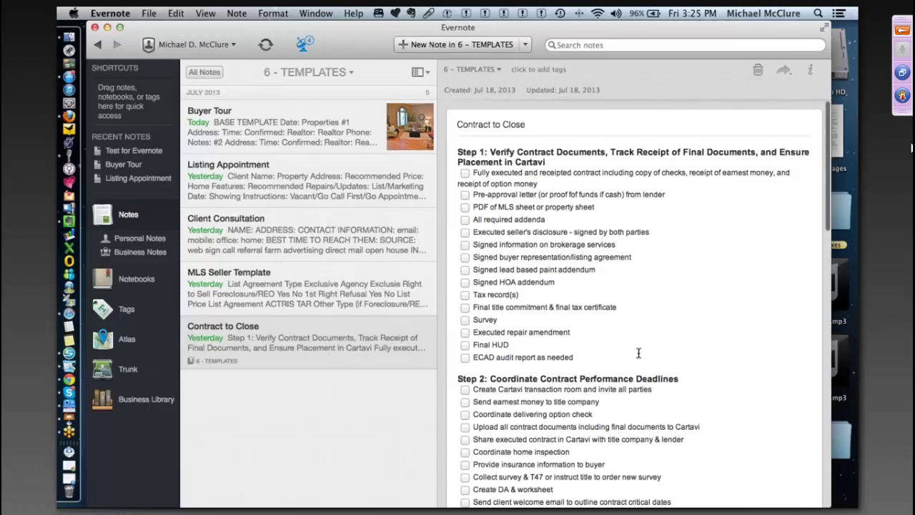
pyautogui.scroll(-1, 638, 353)
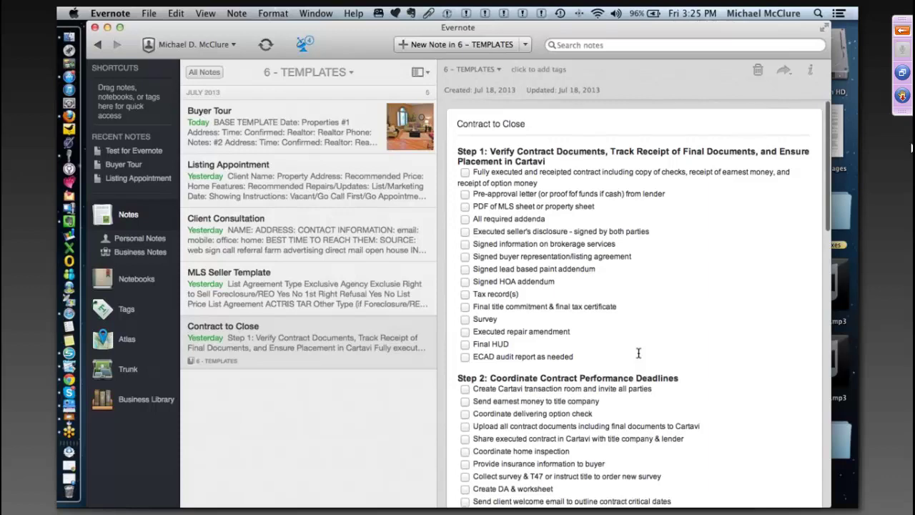
pyautogui.scroll(-15, 638, 353)
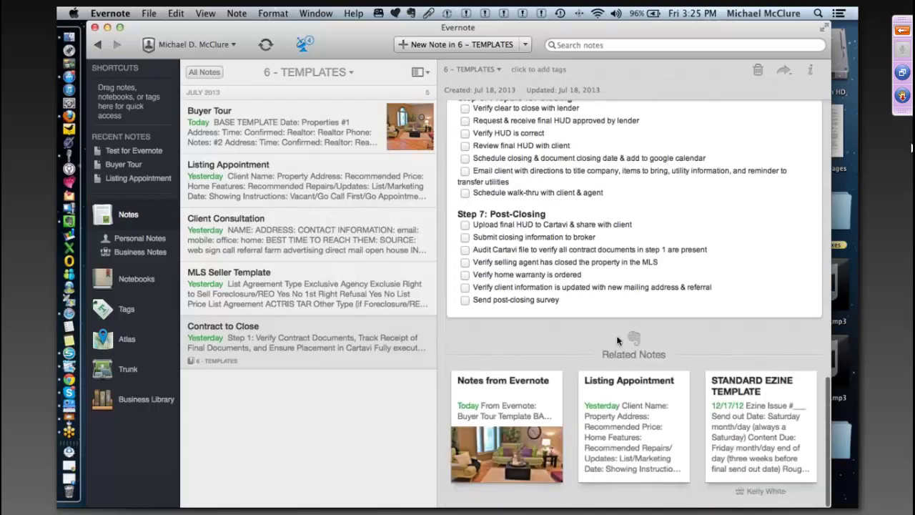
pyautogui.moveTo(572, 304); pyautogui.dragTo(348, 21)
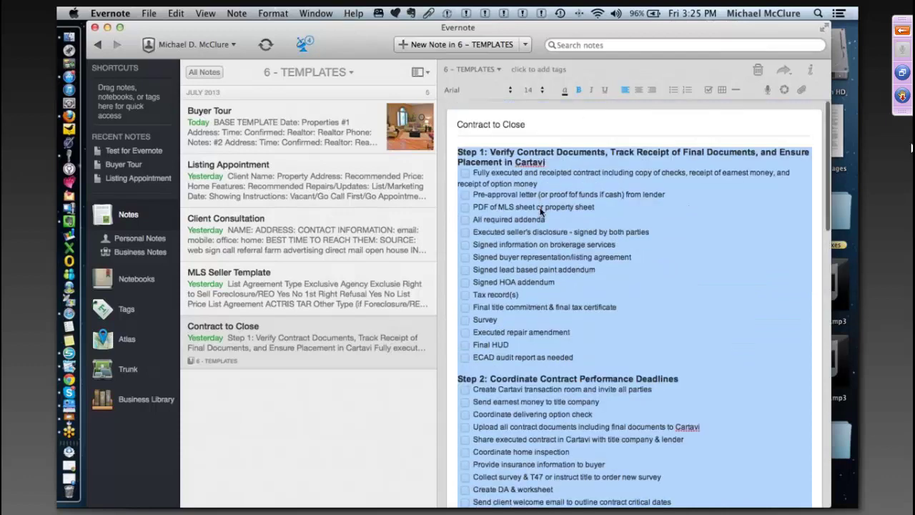
pyautogui.rightClick(542, 210)
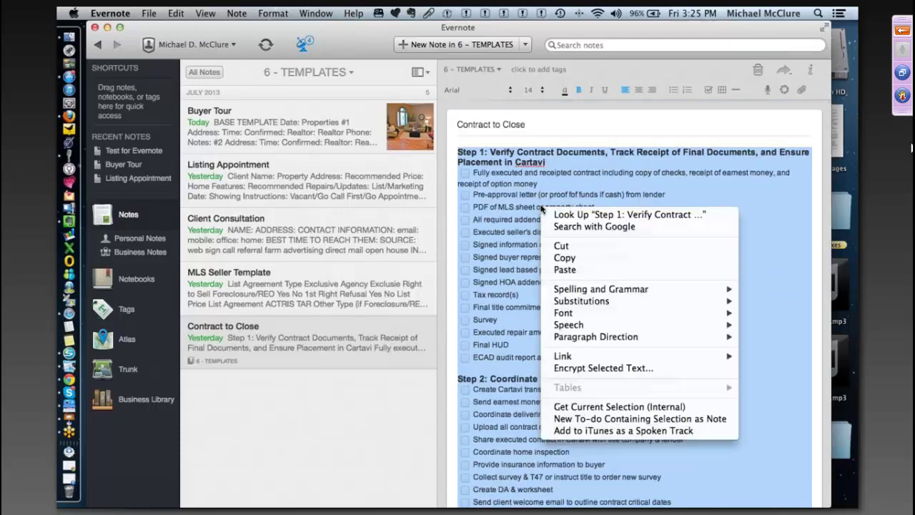
# - Copy the Contract to Close checklist and open the client's empty notebook under 2 - Buyers
pyautogui.click(585, 257)
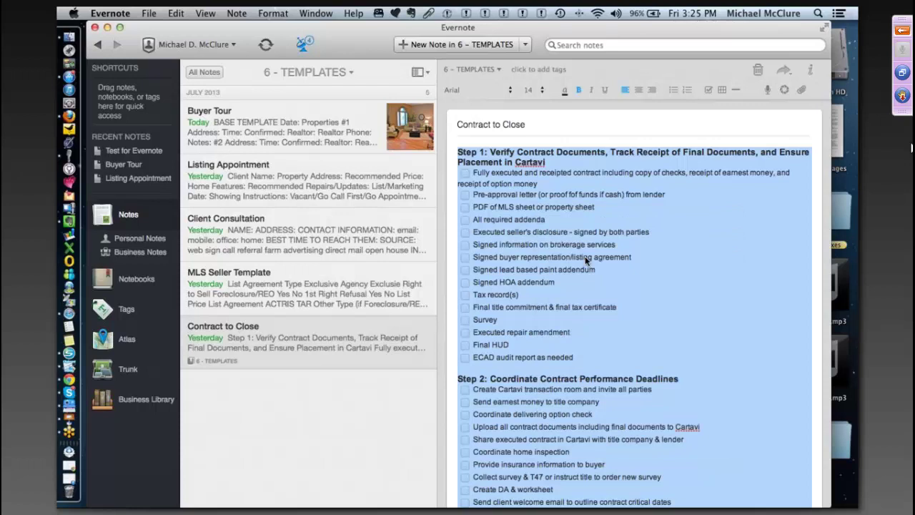
pyautogui.click(585, 256)
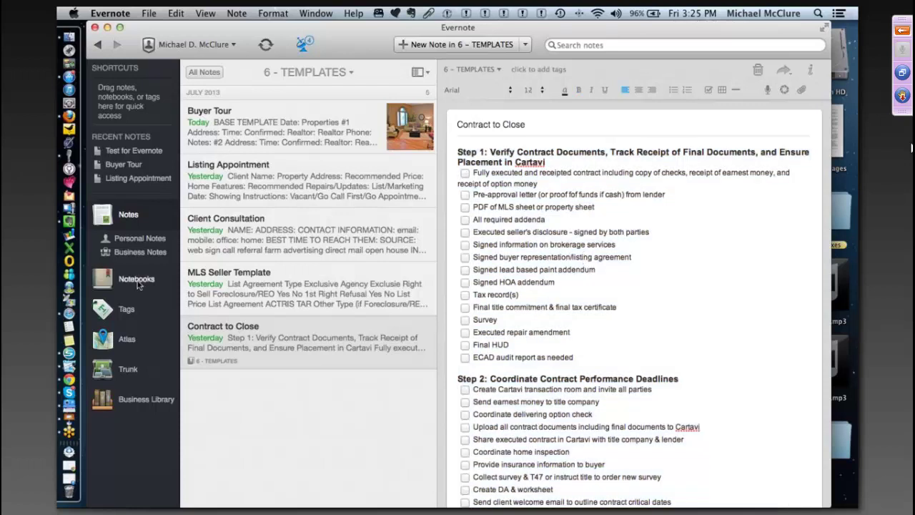
pyautogui.click(138, 280)
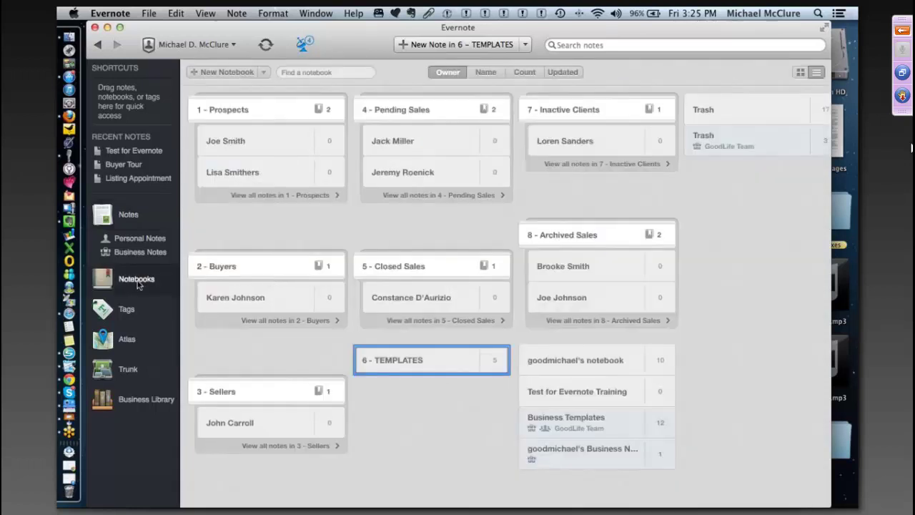
pyautogui.doubleClick(266, 299)
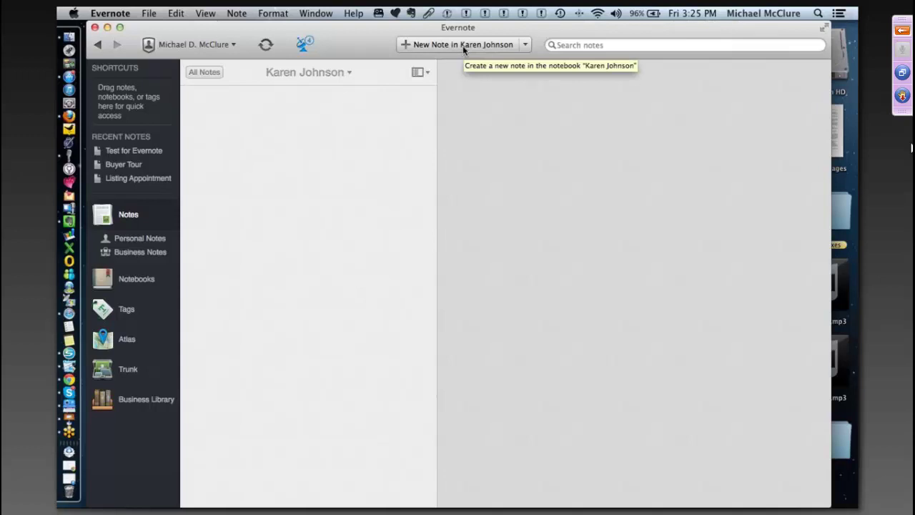
# - Create a new note in the client's notebook and paste the Contract to Close checklist into it
pyautogui.click(463, 46)
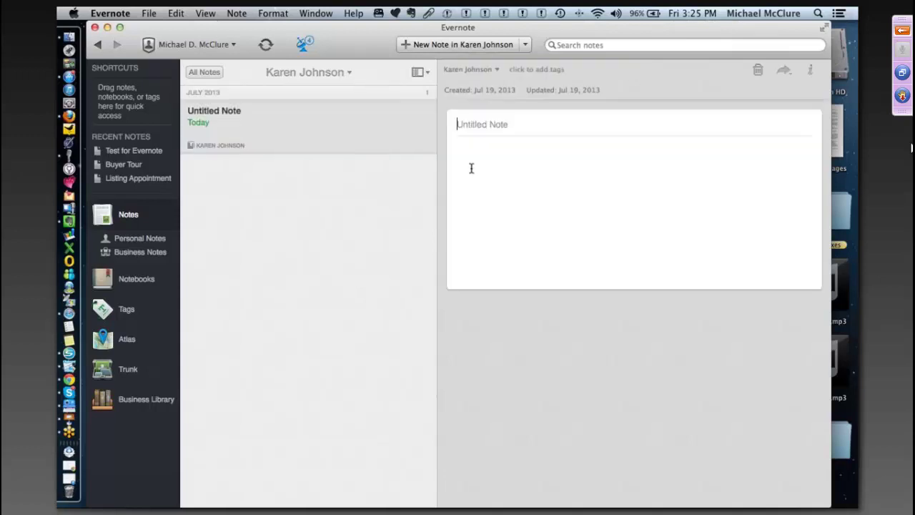
pyautogui.click(461, 146)
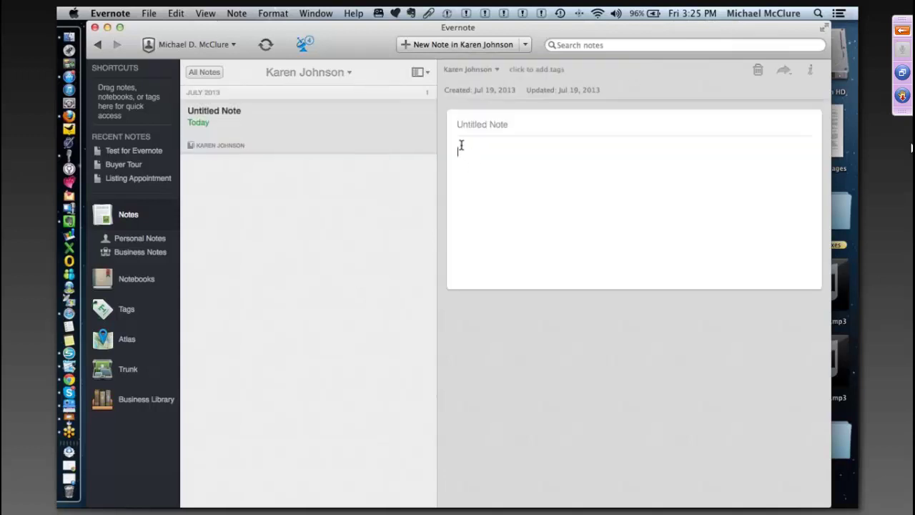
pyautogui.click(176, 12)
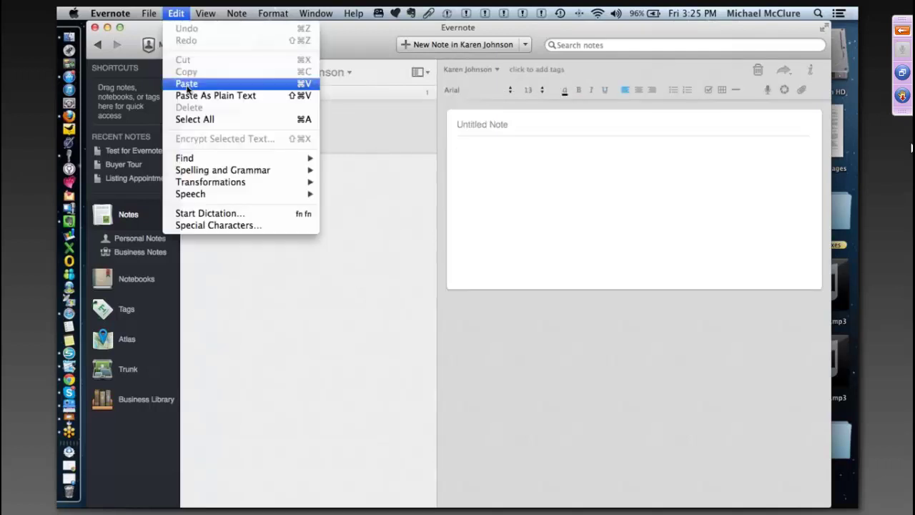
pyautogui.click(187, 84)
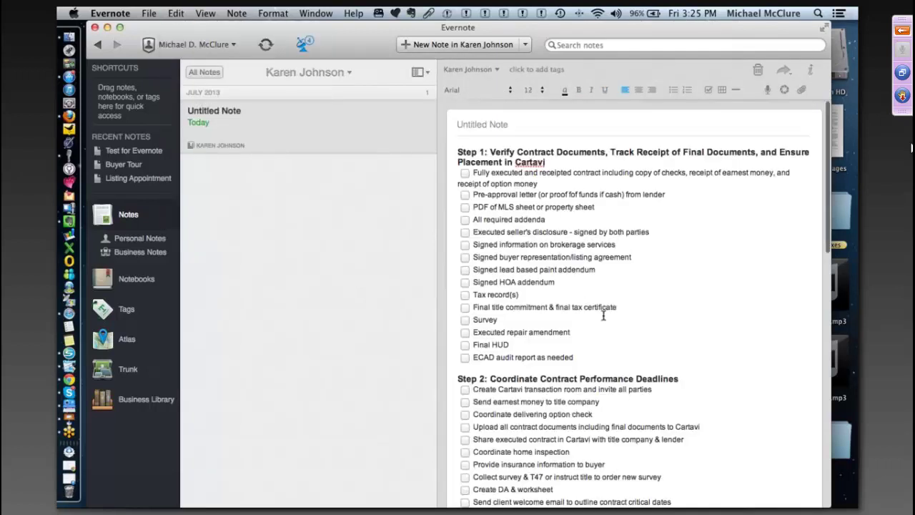
pyautogui.scroll(-5, 602, 315)
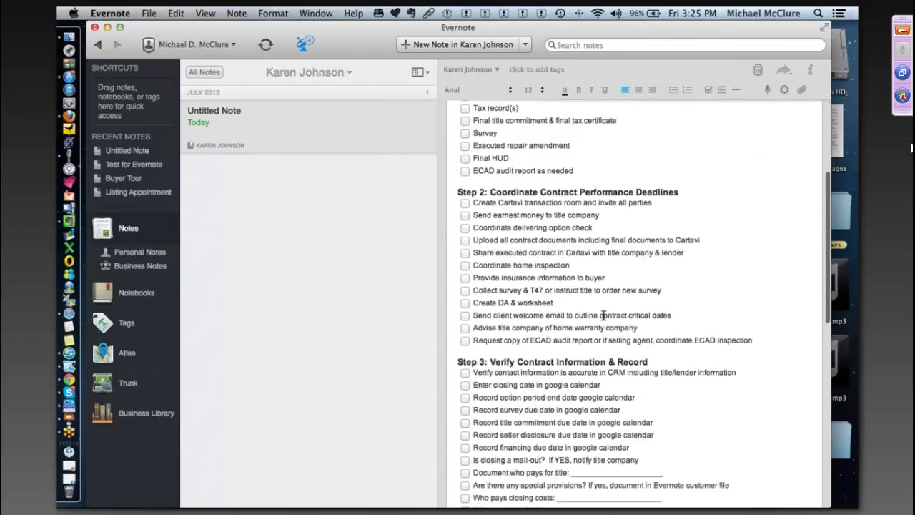
pyautogui.scroll(-10, 603, 315)
pyautogui.scroll(15, 604, 303)
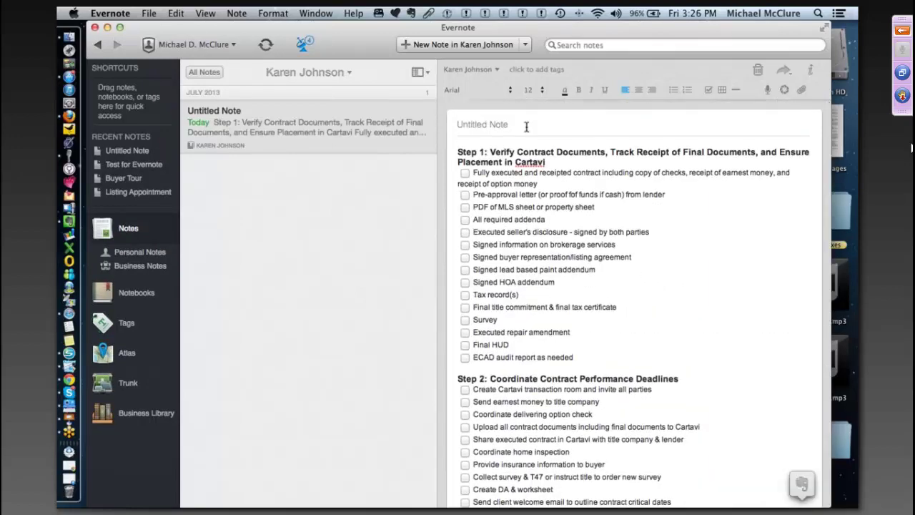
# - Title the note with the client's name plus 'Contract to Close', then return to Notebooks
pyautogui.click(460, 124)
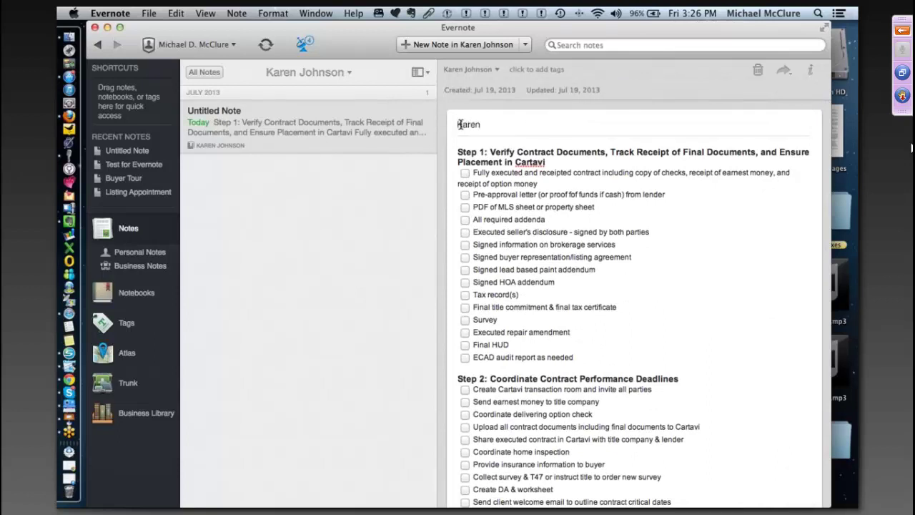
pyautogui.write('ontract to Close')
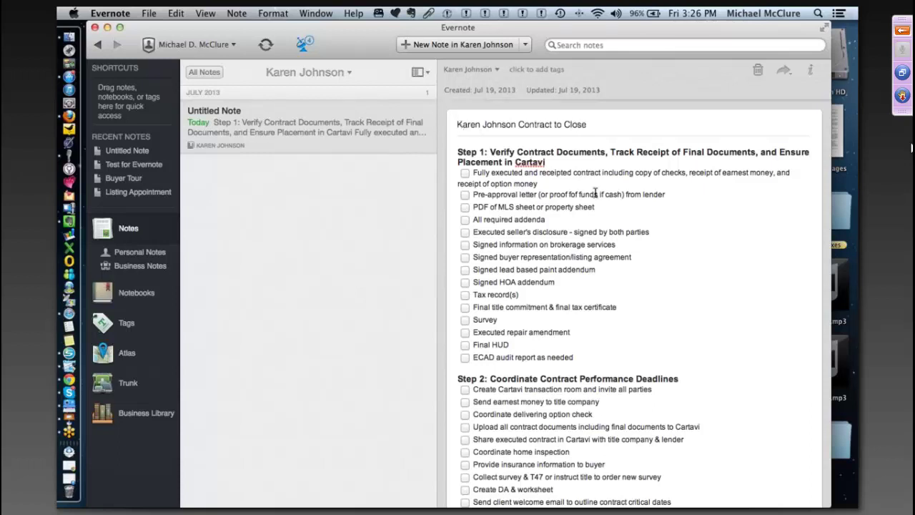
pyautogui.moveTo(618, 232); pyautogui.dragTo(461, 233)
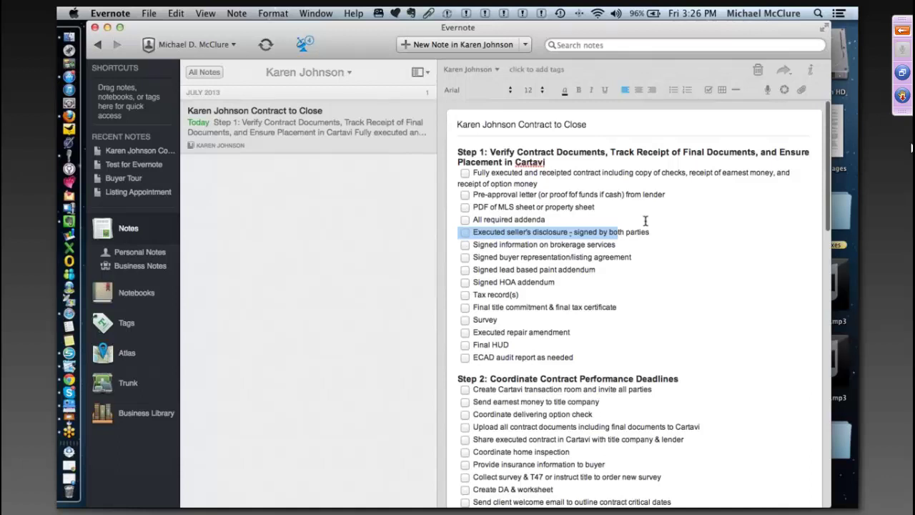
pyautogui.scroll(-1, 646, 221)
pyautogui.scroll(-5, 646, 221)
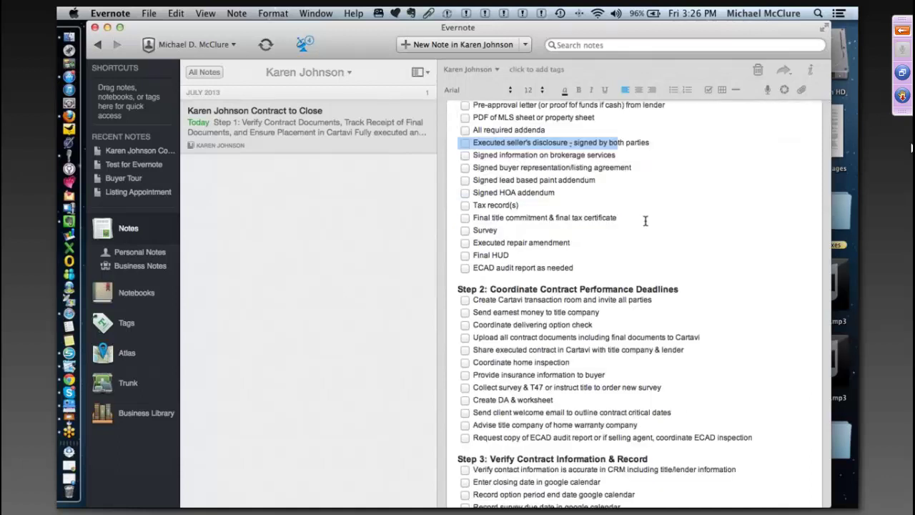
pyautogui.click(133, 294)
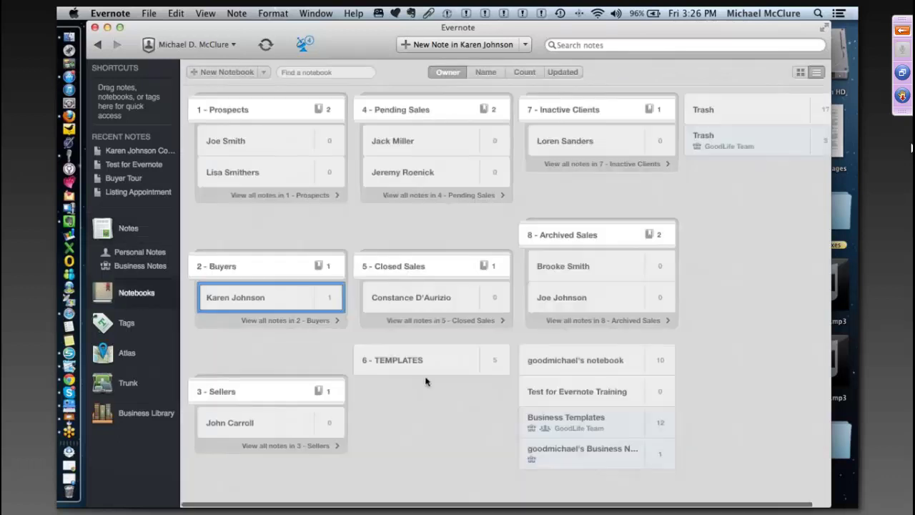
# - Open the 6 - TEMPLATES notebook from the Notebooks overview
pyautogui.click(423, 365)
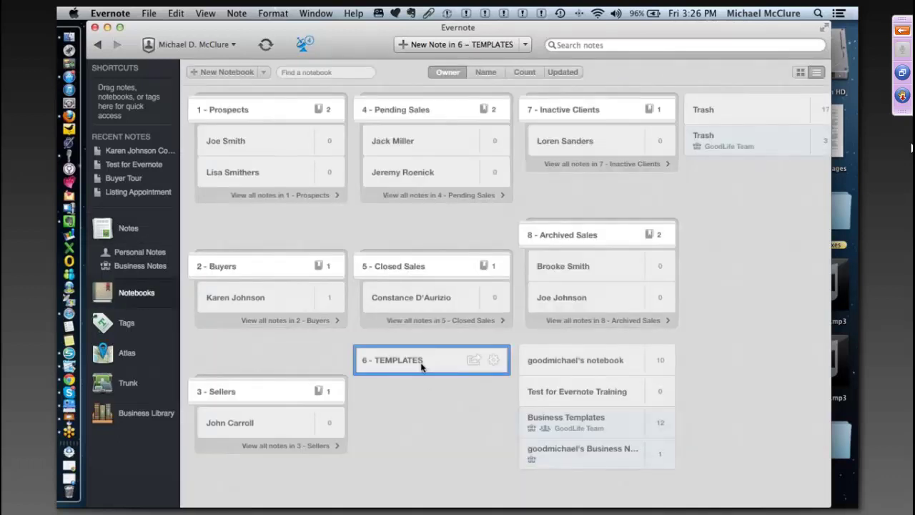
pyautogui.doubleClick(421, 362)
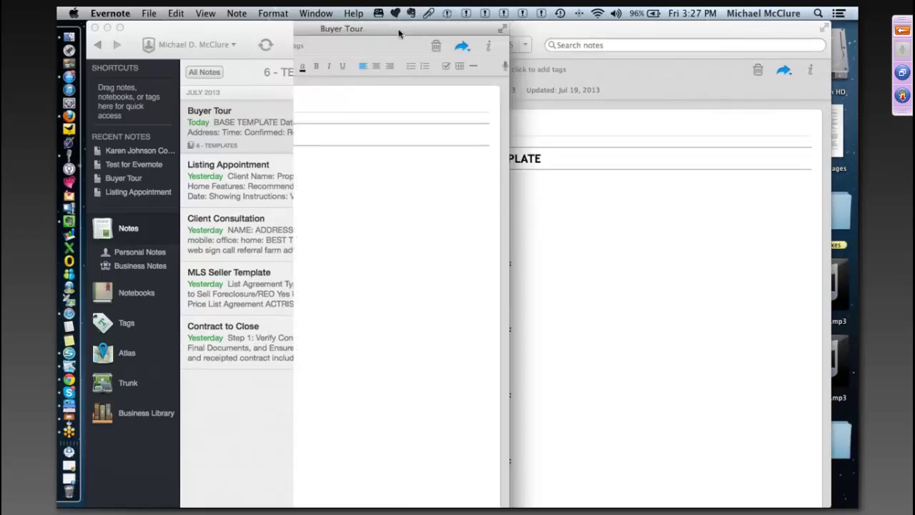
pyautogui.moveTo(458, 28); pyautogui.dragTo(531, 28)
pyautogui.moveTo(384, 29); pyautogui.dragTo(358, 30)
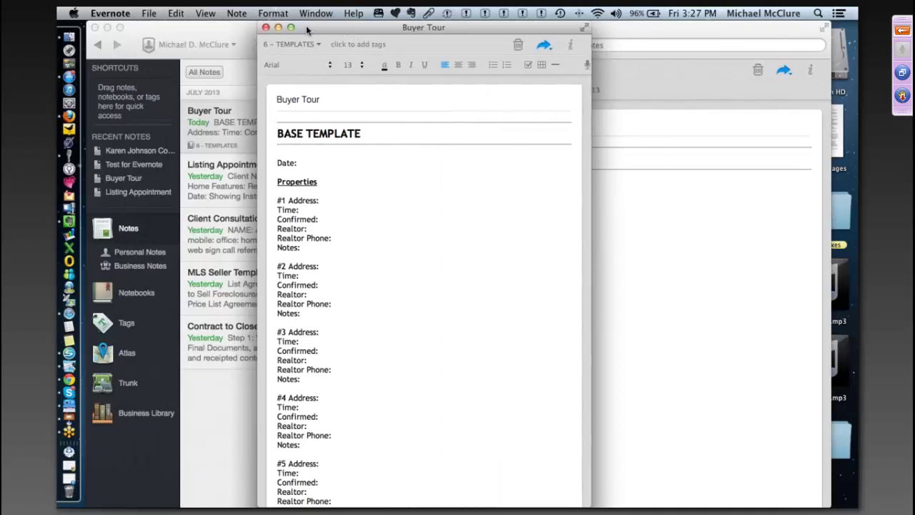
pyautogui.moveTo(306, 25); pyautogui.dragTo(162, 25)
pyautogui.moveTo(446, 507); pyautogui.dragTo(763, 494)
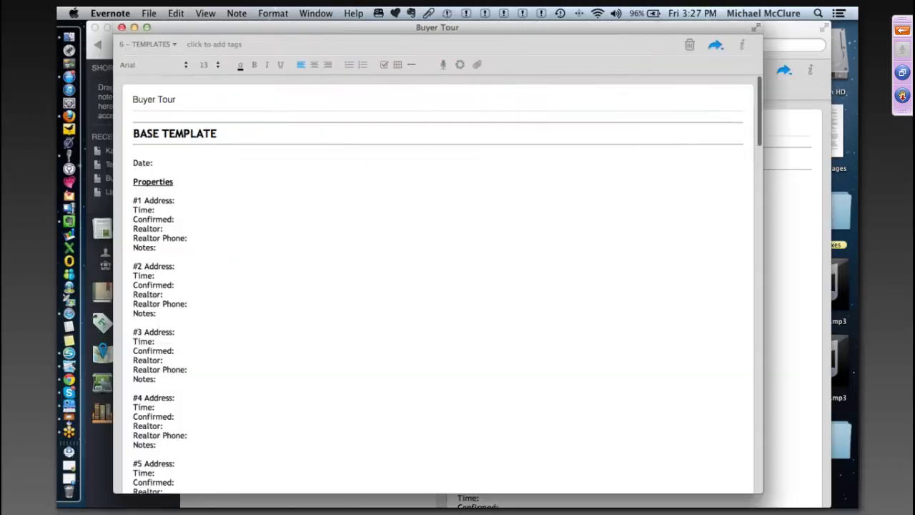
pyautogui.scroll(-5, 524, 390)
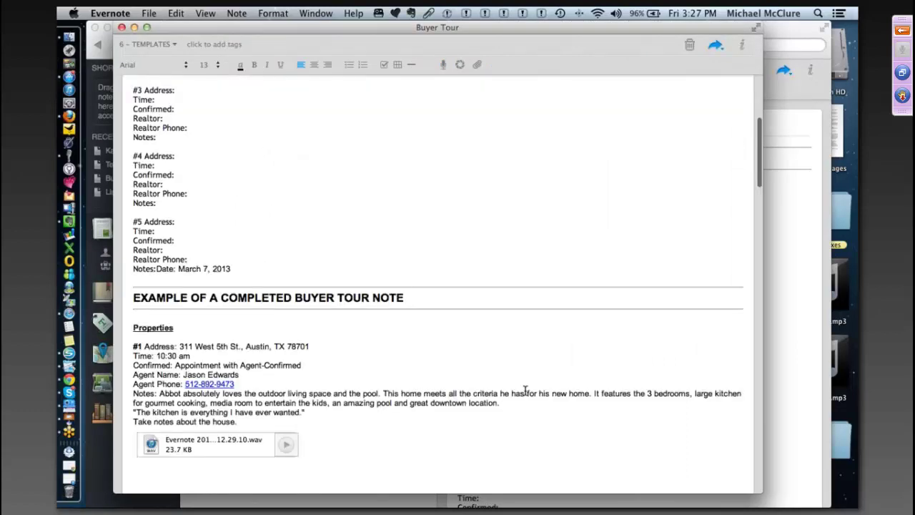
pyautogui.scroll(-5, 524, 391)
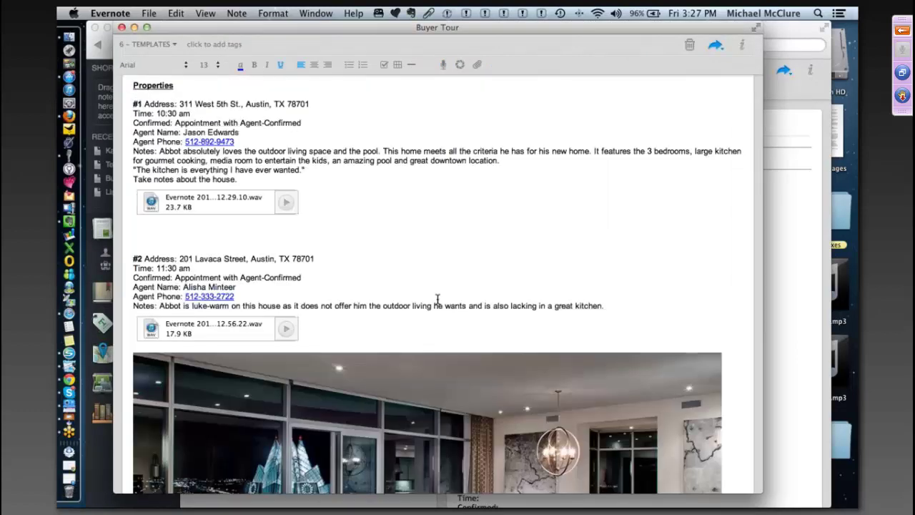
pyautogui.scroll(1, 438, 299)
pyautogui.scroll(2, 437, 299)
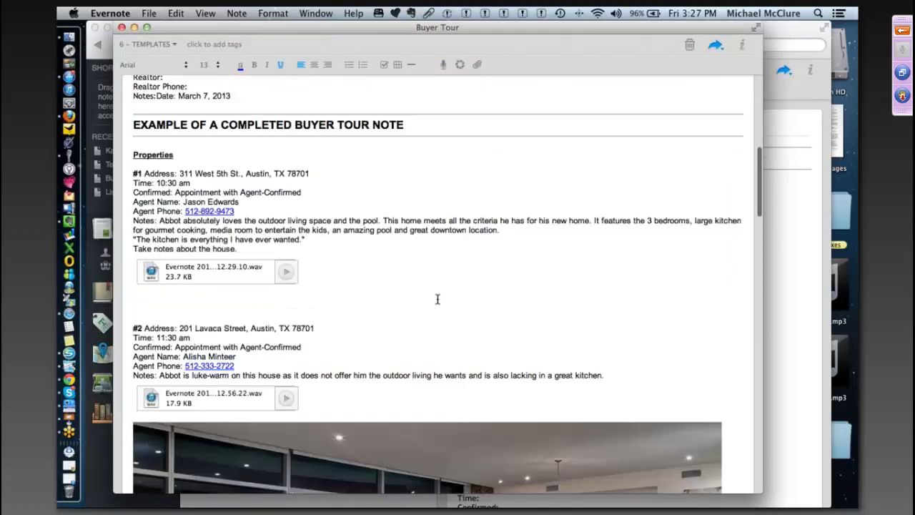
pyautogui.scroll(-2, 438, 299)
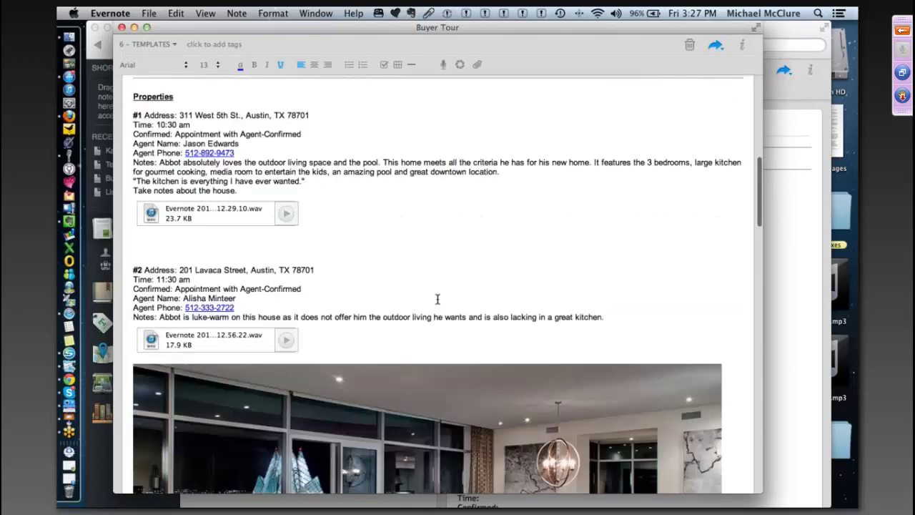
pyautogui.scroll(2, 438, 298)
pyautogui.scroll(-1, 348, 212)
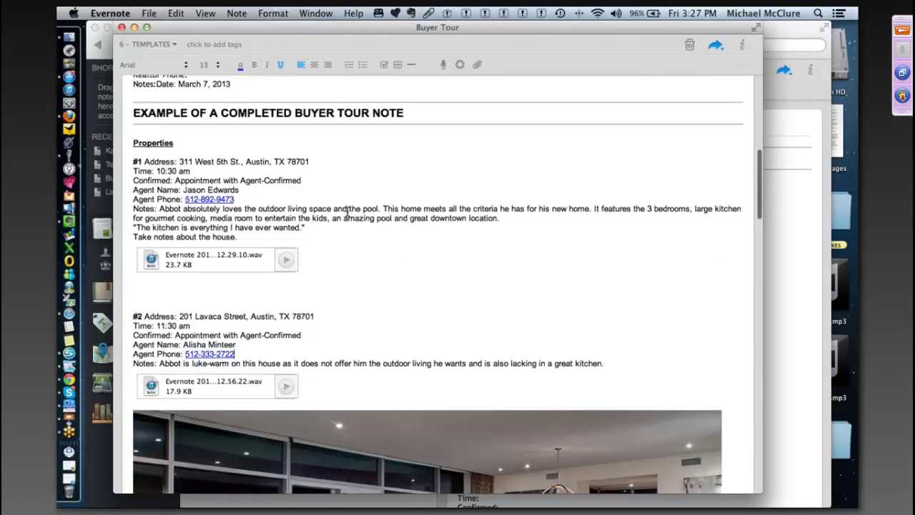
pyautogui.scroll(-2, 348, 212)
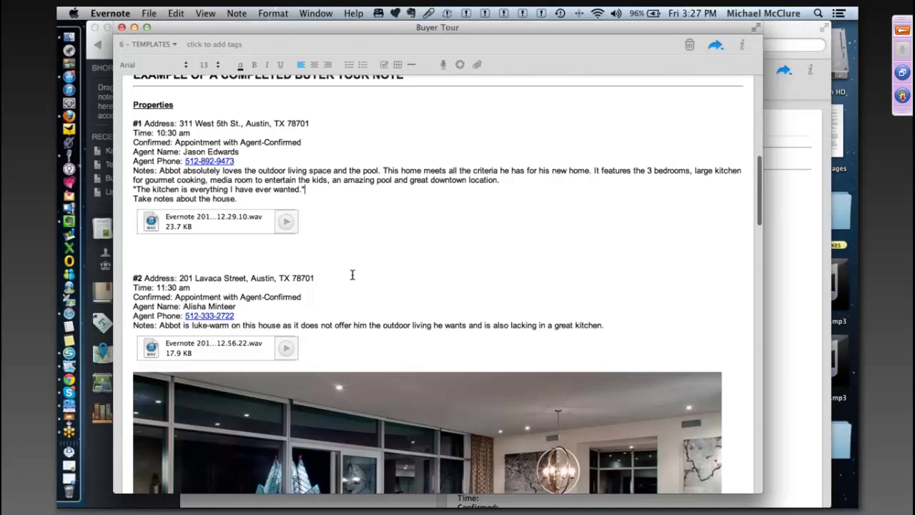
pyautogui.scroll(-1, 353, 275)
pyautogui.scroll(-5, 353, 275)
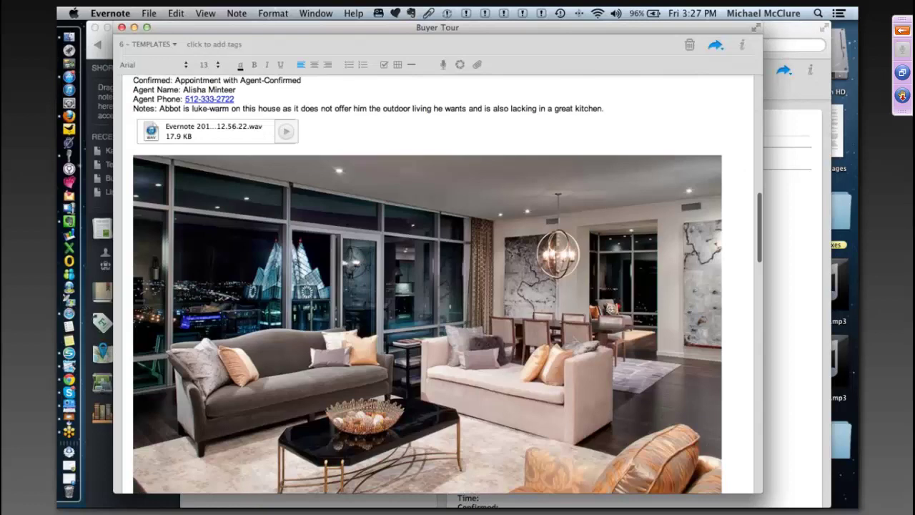
pyautogui.scroll(-2, 352, 274)
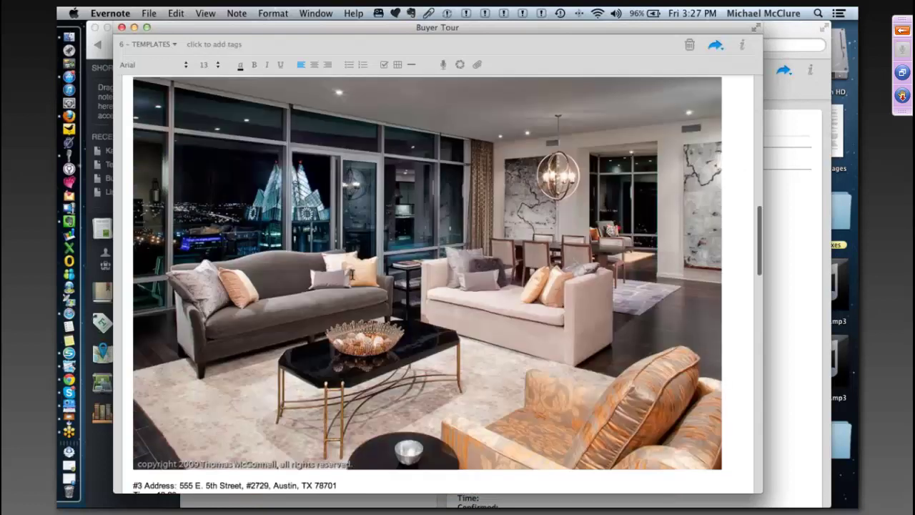
pyautogui.scroll(1, 353, 274)
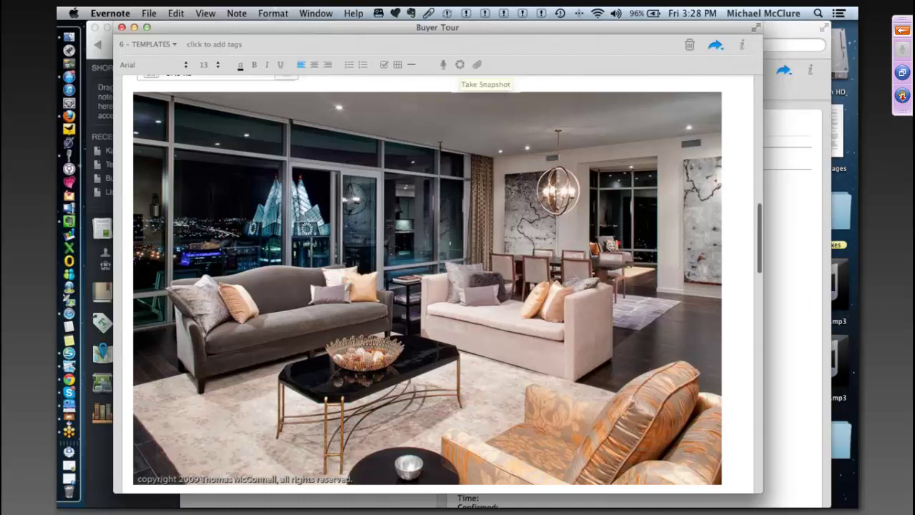
pyautogui.scroll(10, 440, 146)
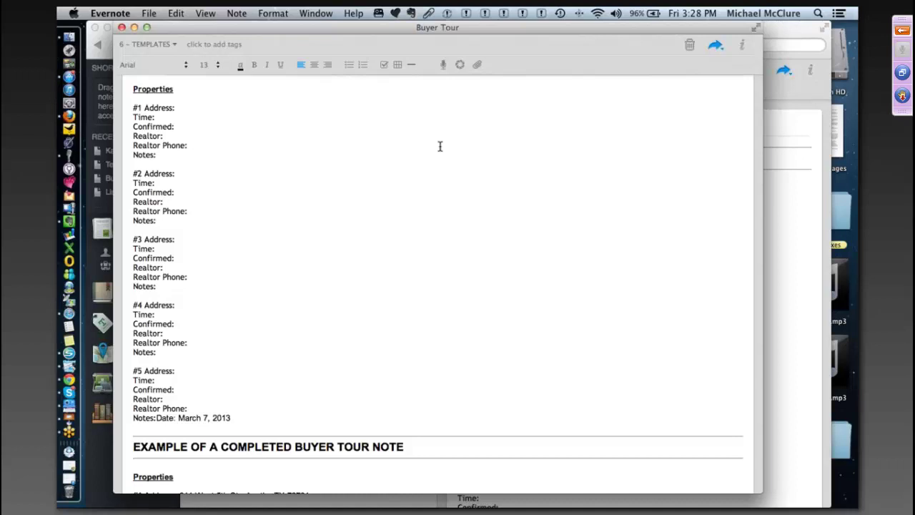
# - Open the Email Note form from the Buyer Tour note's share menu
pyautogui.click(716, 46)
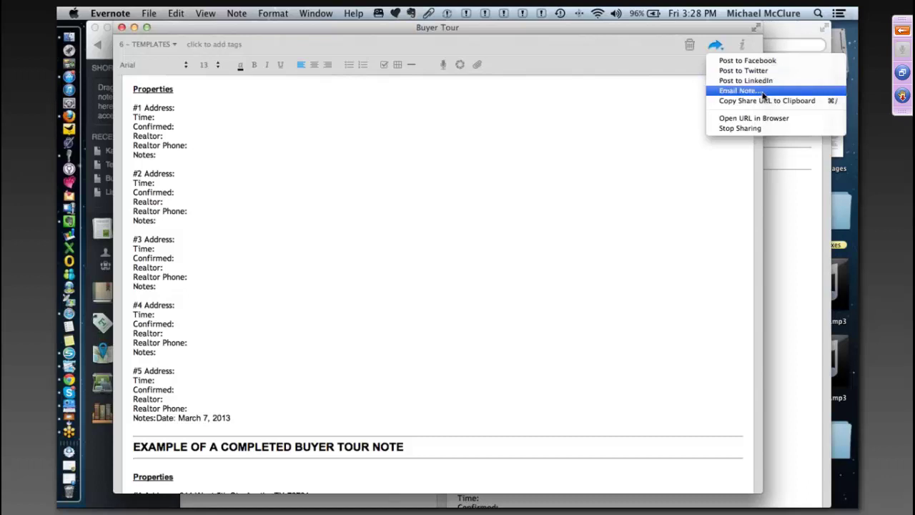
pyautogui.click(760, 98)
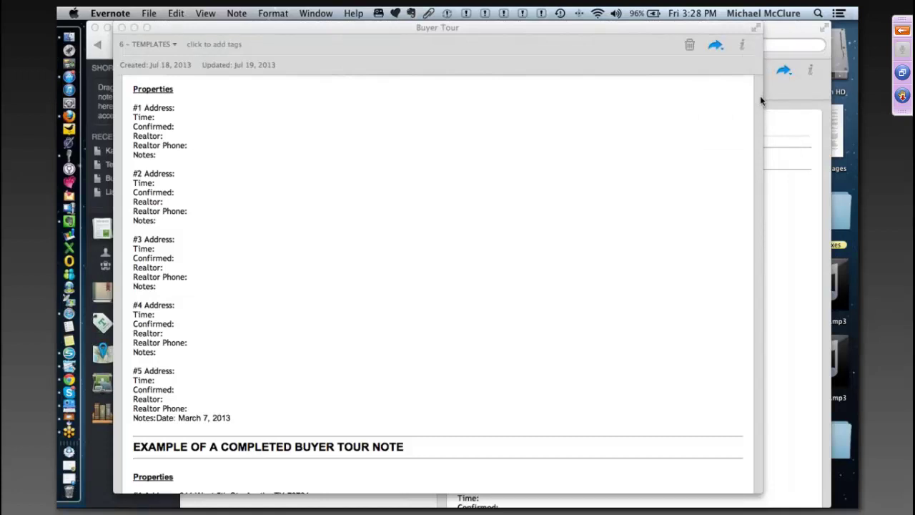
pyautogui.click(715, 45)
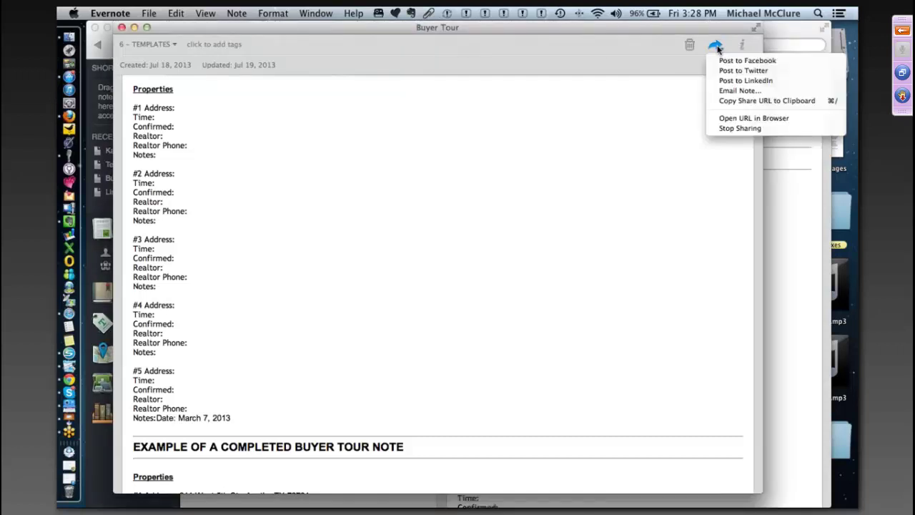
pyautogui.click(729, 92)
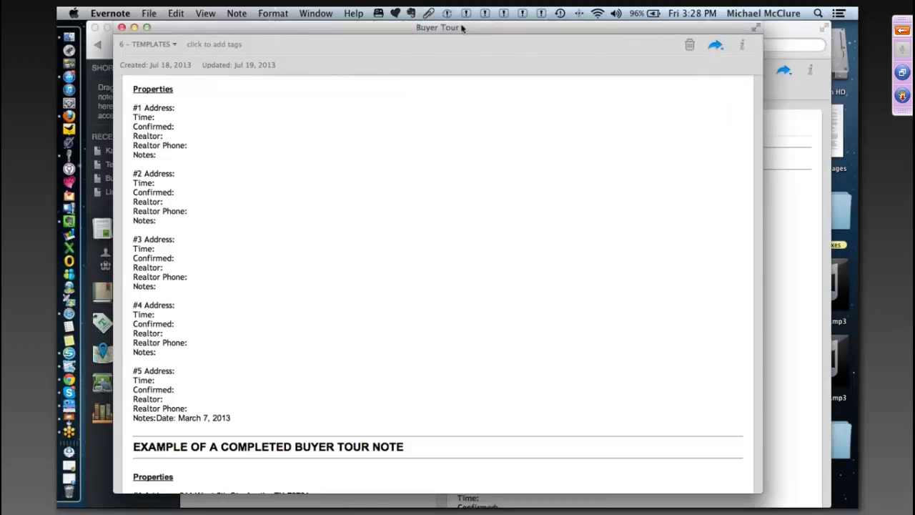
pyautogui.moveTo(461, 27); pyautogui.dragTo(461, 53)
pyautogui.moveTo(461, 90); pyautogui.dragTo(474, 64)
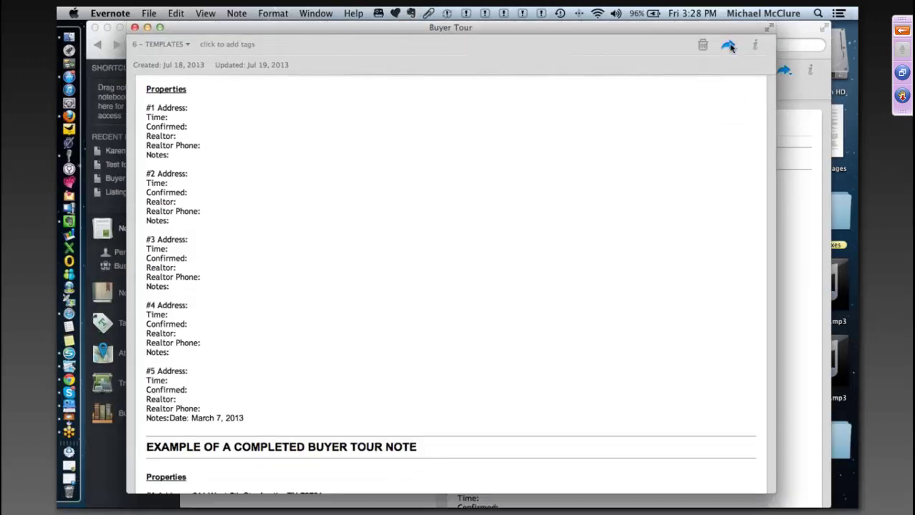
pyautogui.click(729, 44)
pyautogui.click(649, 91)
pyautogui.moveTo(481, 27); pyautogui.dragTo(481, 73)
pyautogui.moveTo(481, 124); pyautogui.dragTo(502, 79)
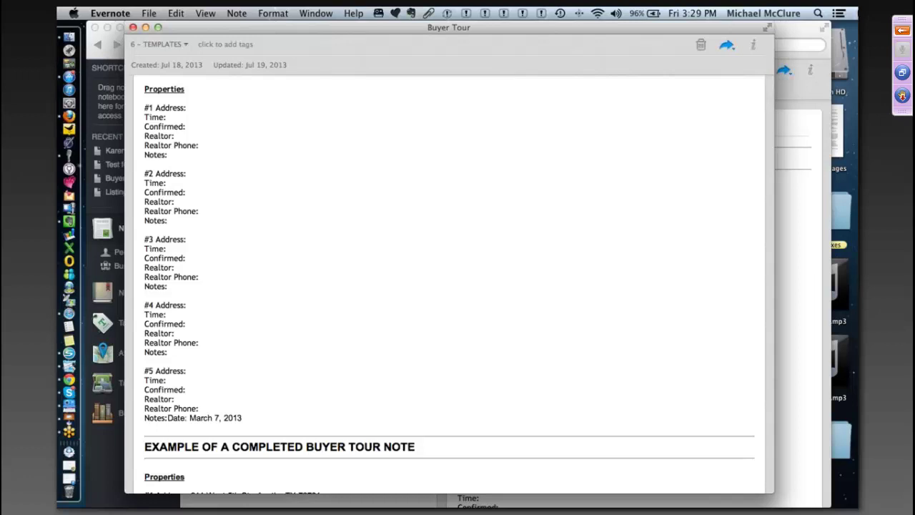
pyautogui.click(727, 45)
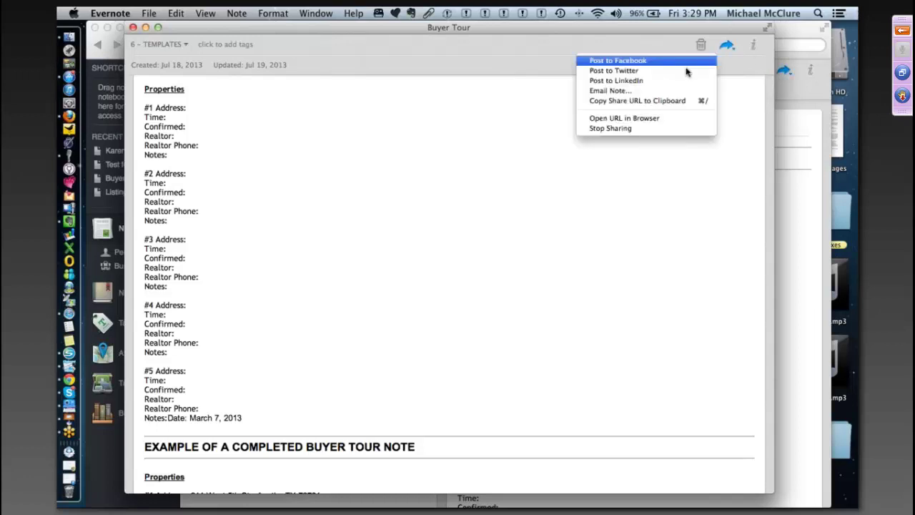
pyautogui.click(648, 92)
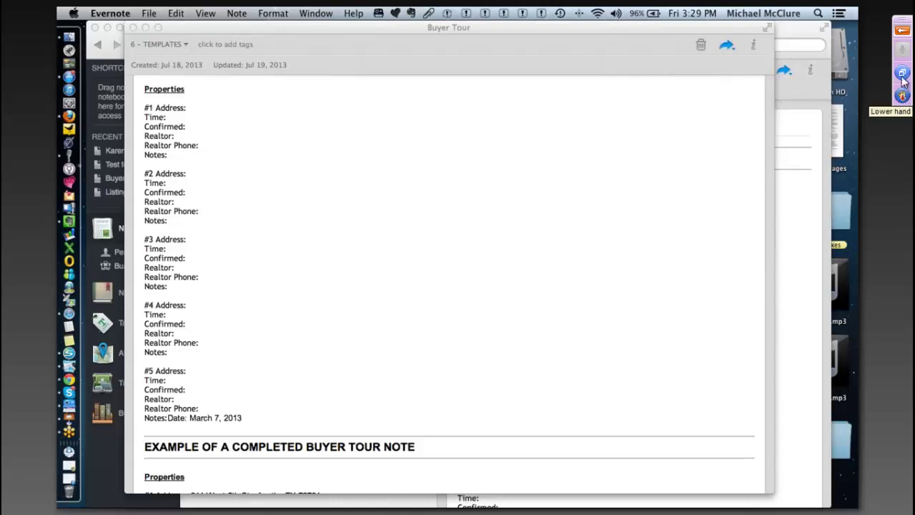
# - Enter the recipient's e-mail address in To and send the Buyer Tour note
pyautogui.click(902, 32)
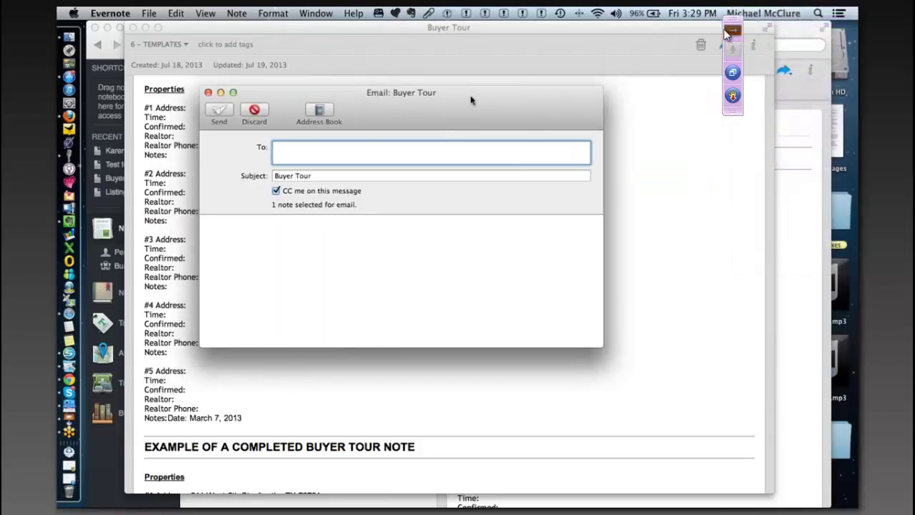
pyautogui.write('m')
pyautogui.click(902, 32)
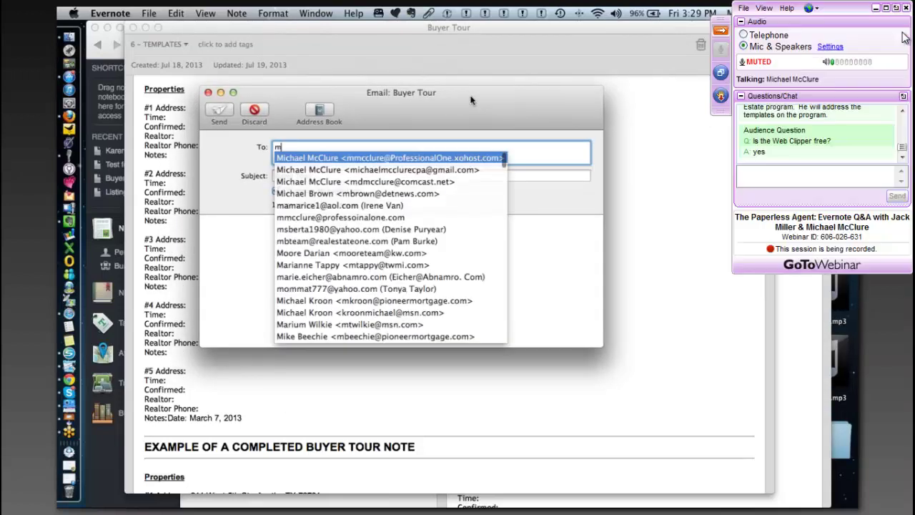
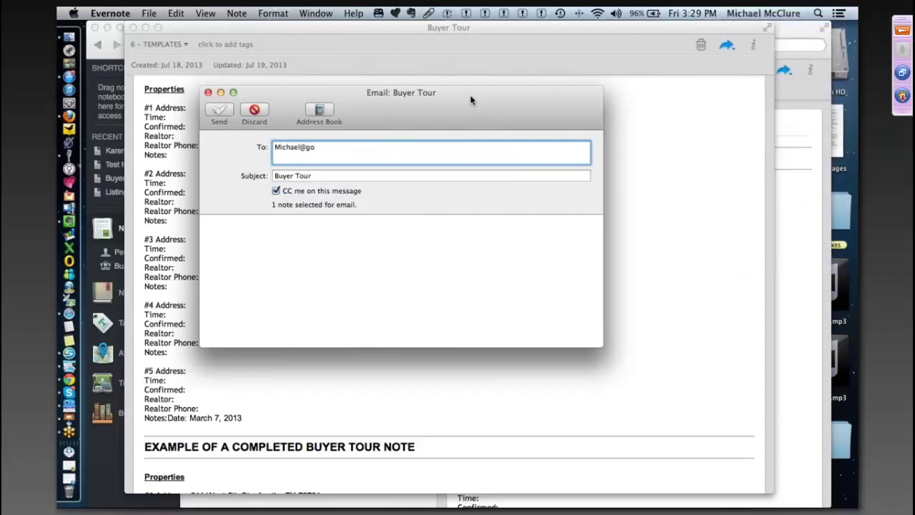
pyautogui.write('g')
pyautogui.press('BackSpace')
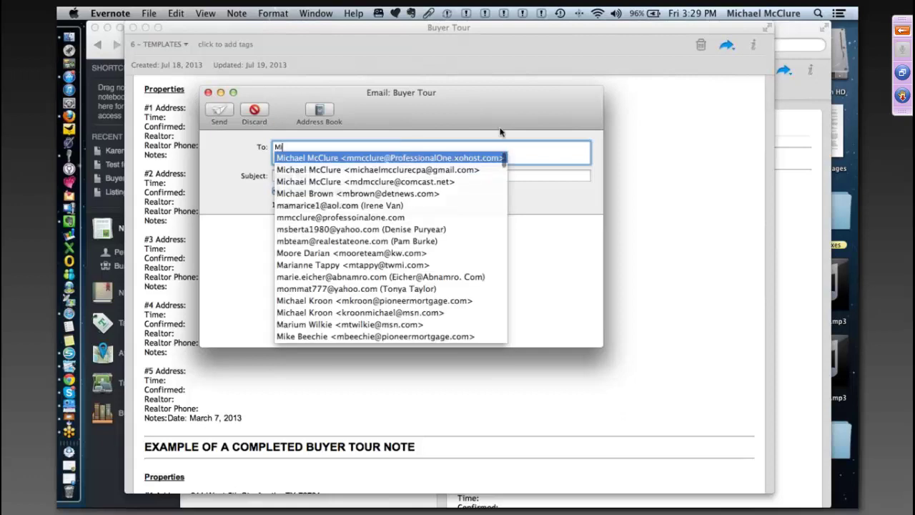
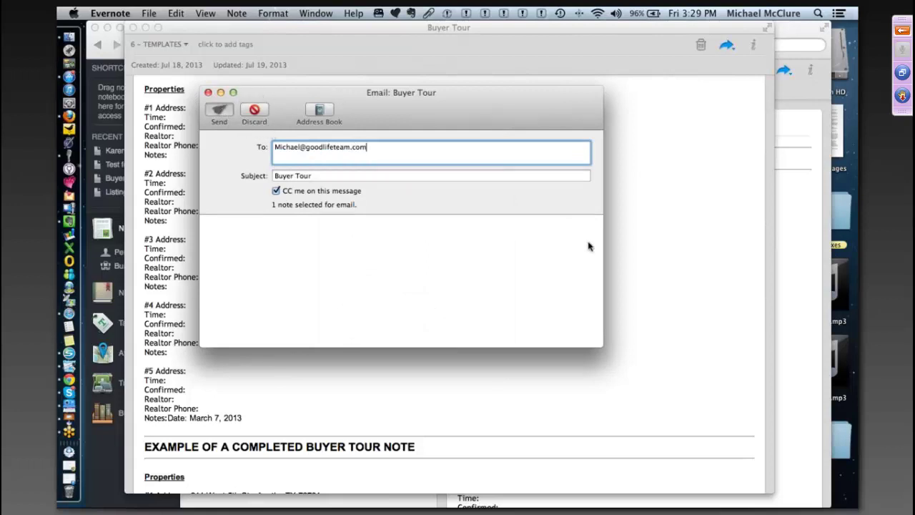
pyautogui.press('Return')
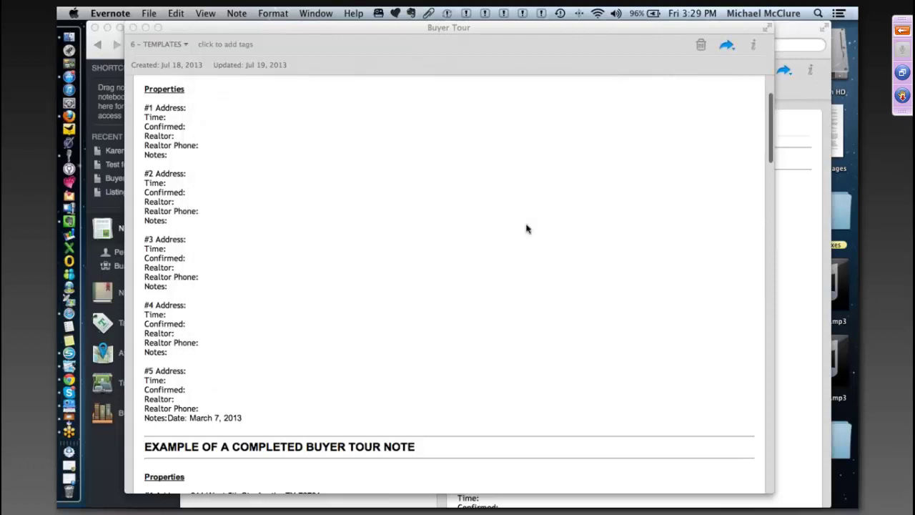
# - Scroll through the Buyer Tour example tour and open the note's share menu
pyautogui.scroll(-1, 527, 228)
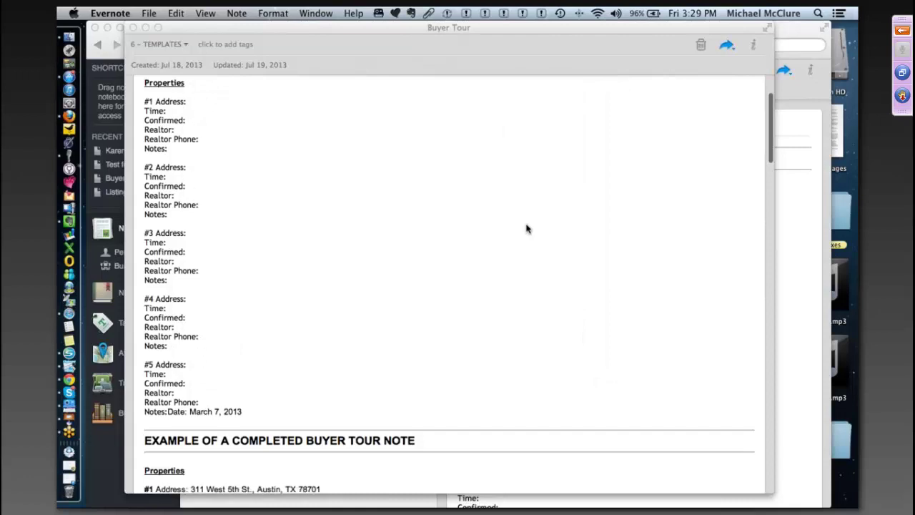
pyautogui.scroll(-3, 527, 229)
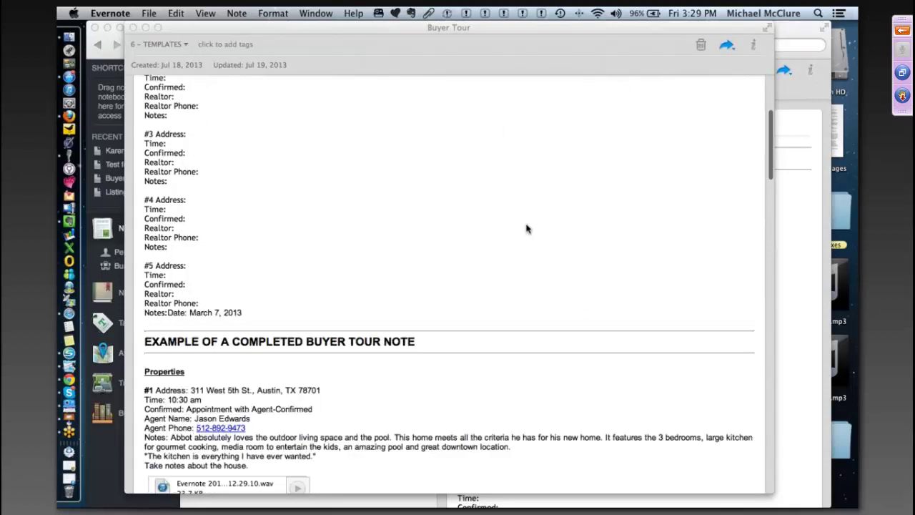
pyautogui.scroll(-8, 526, 229)
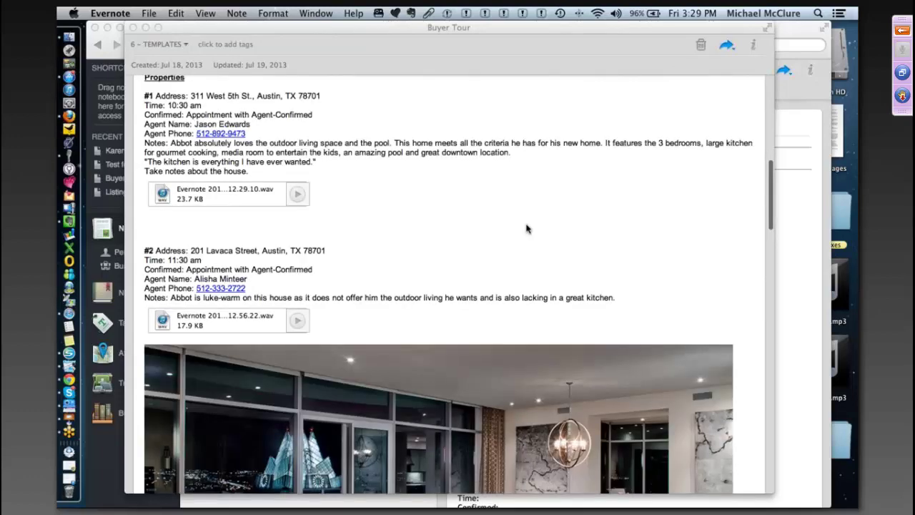
pyautogui.scroll(-8, 527, 229)
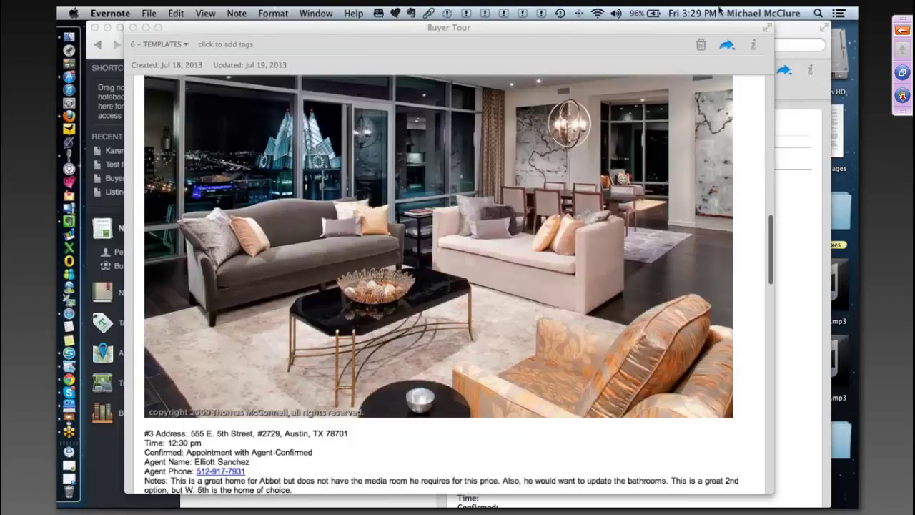
pyautogui.click(726, 47)
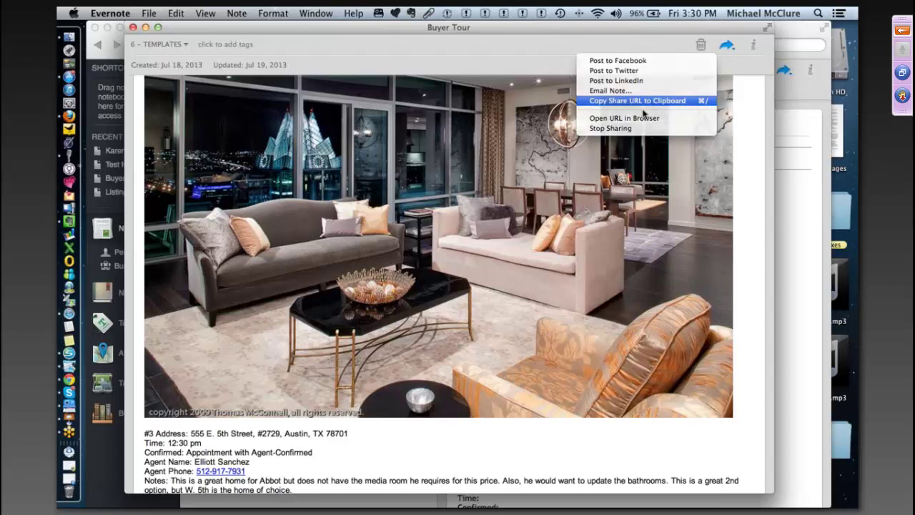
# - Copy the Buyer Tour note's public share URL to the clipboard
pyautogui.click(643, 107)
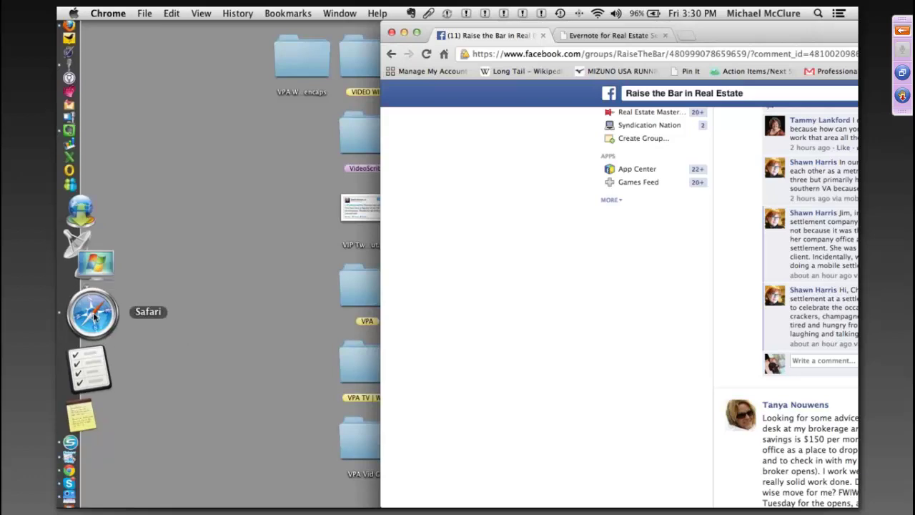
# - Load the copied Buyer Tour share link in a new Safari tab
pyautogui.click(94, 317)
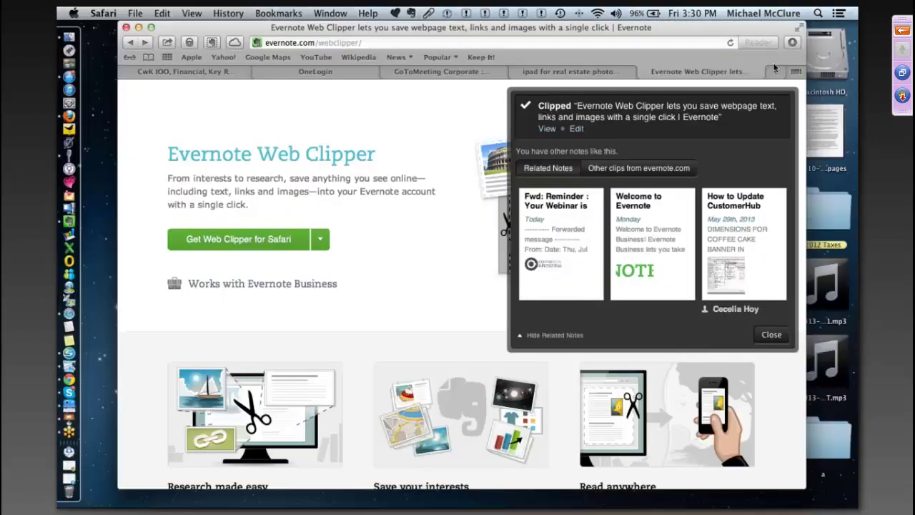
pyautogui.click(774, 71)
pyautogui.rightClick(302, 43)
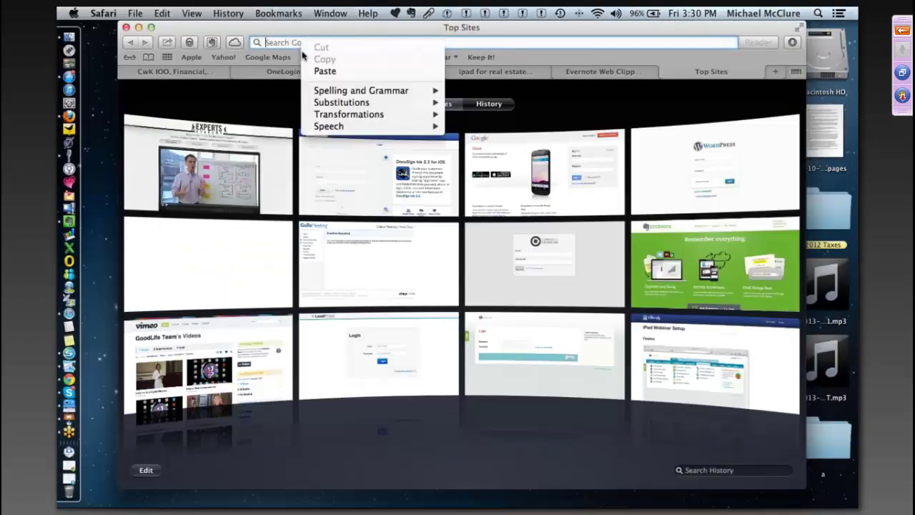
pyautogui.click(321, 72)
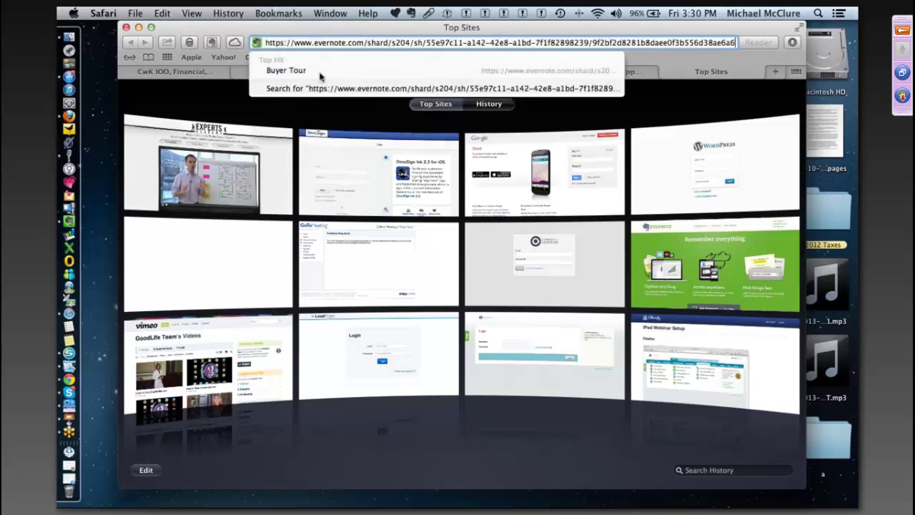
pyautogui.press('Return')
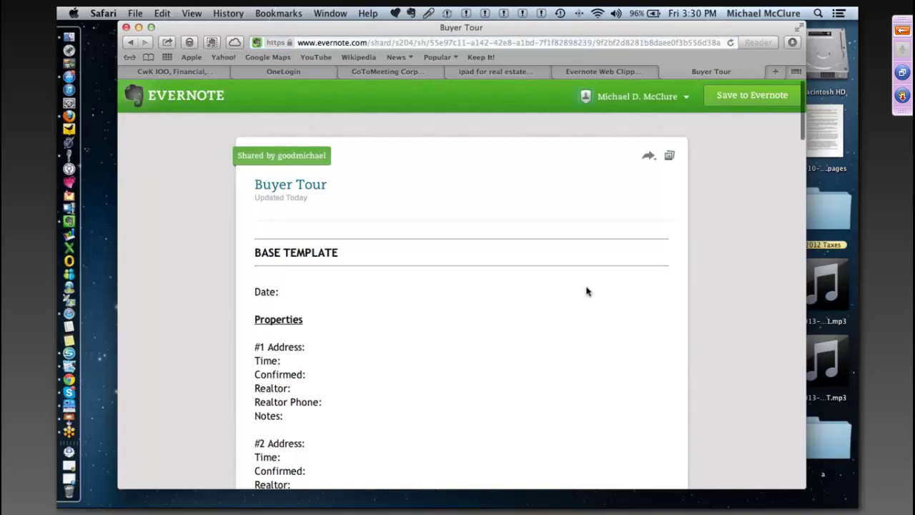
pyautogui.scroll(-1, 586, 291)
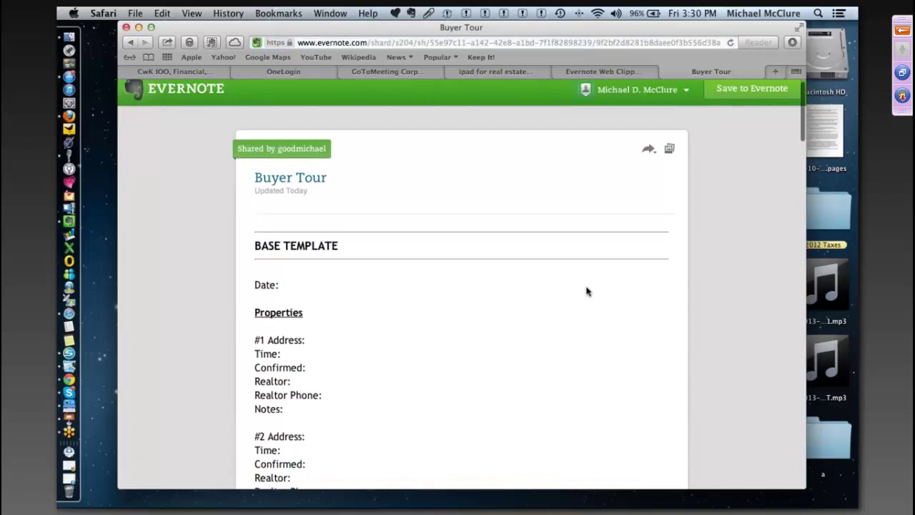
pyautogui.scroll(-10, 586, 291)
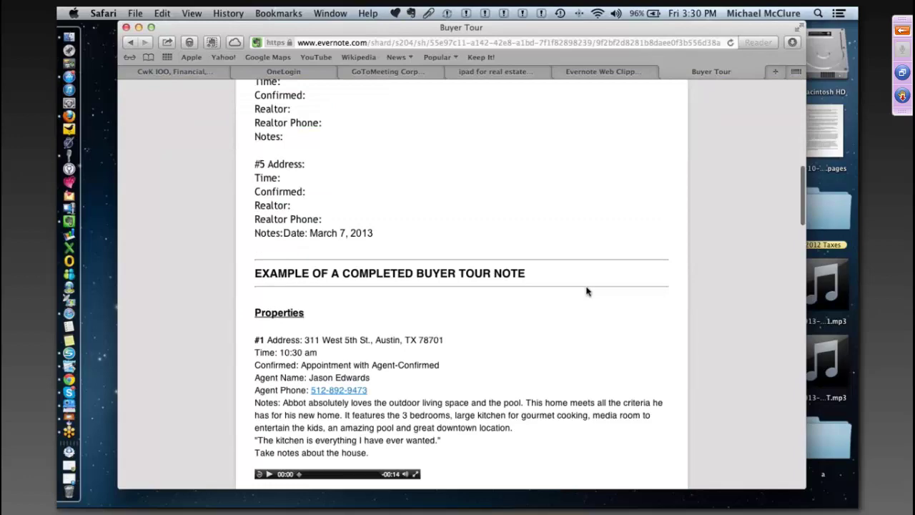
pyautogui.scroll(-5, 586, 291)
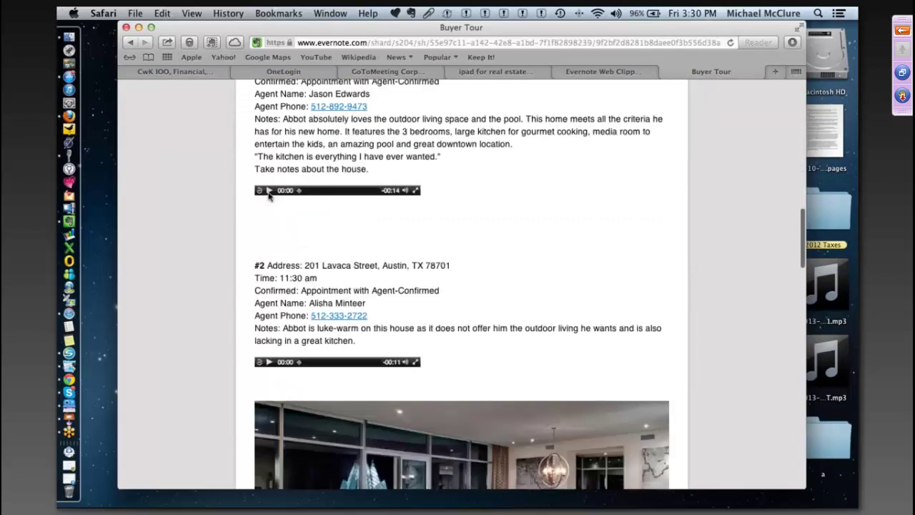
pyautogui.scroll(-8, 327, 217)
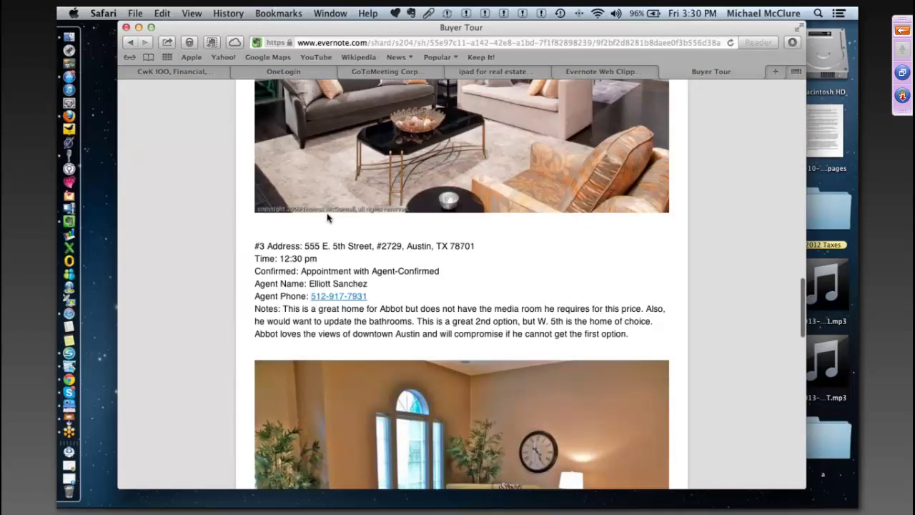
pyautogui.scroll(20, 327, 217)
pyautogui.scroll(-15, 333, 217)
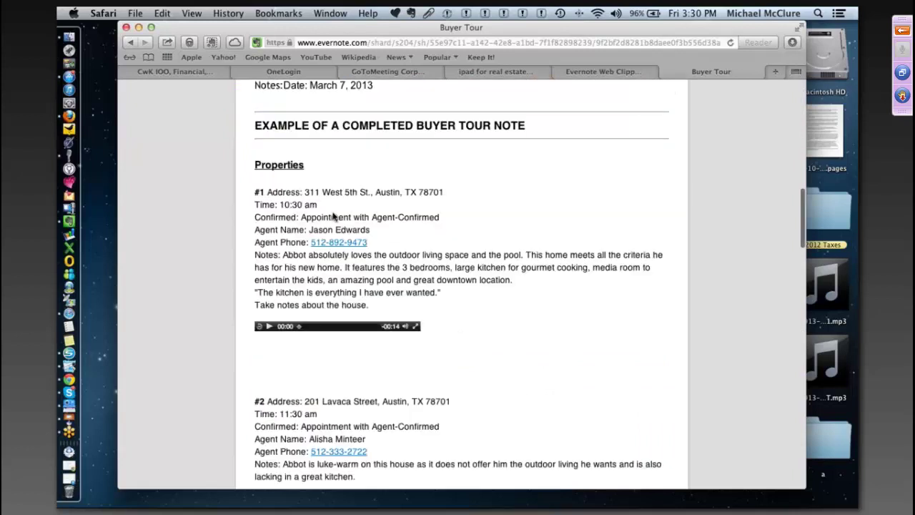
pyautogui.scroll(-10, 332, 216)
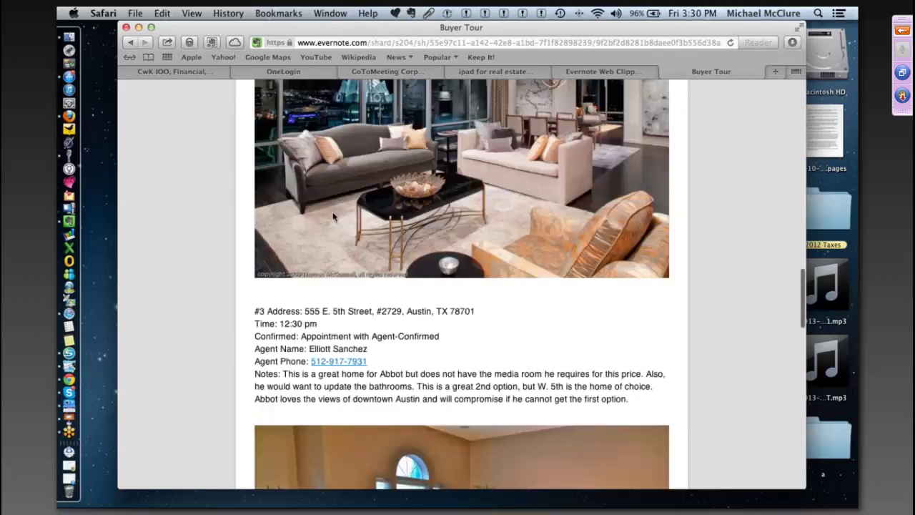
pyautogui.scroll(15, 333, 216)
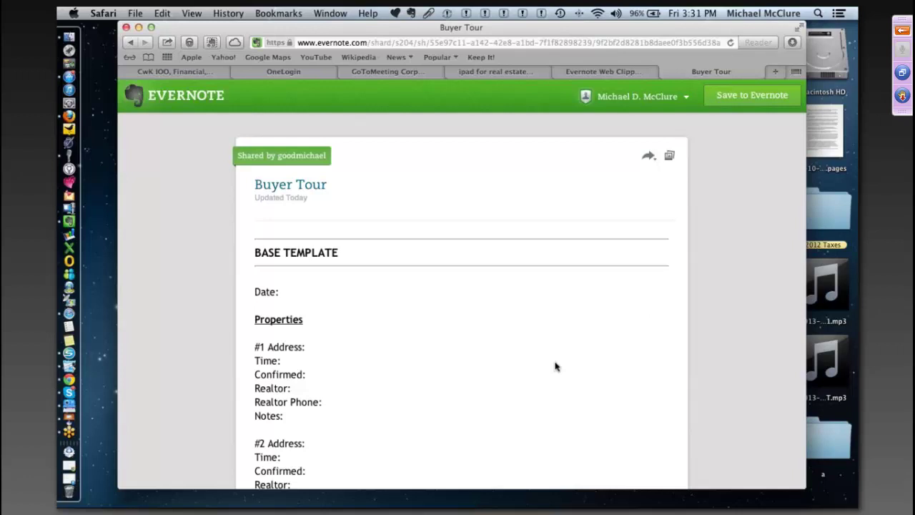
pyautogui.scroll(-1, 556, 367)
pyautogui.scroll(-1, 556, 367)
pyautogui.scroll(-5, 556, 367)
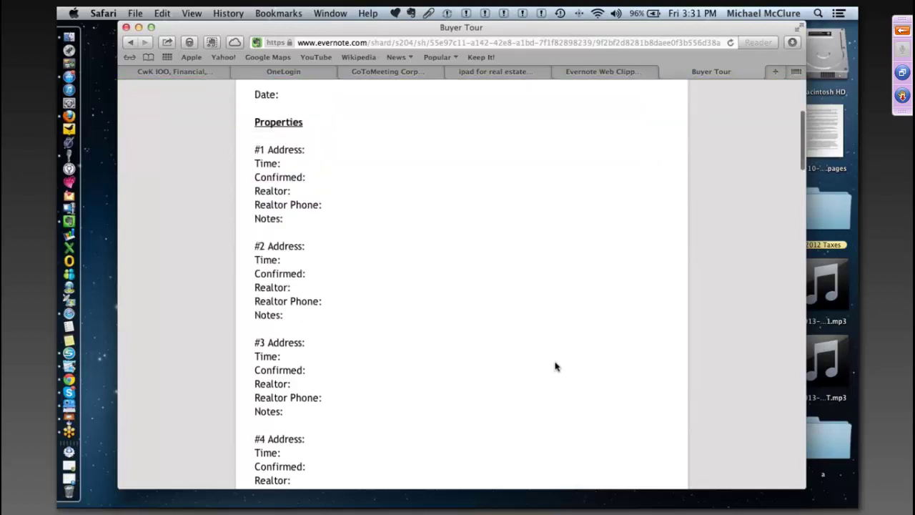
pyautogui.scroll(-7, 556, 367)
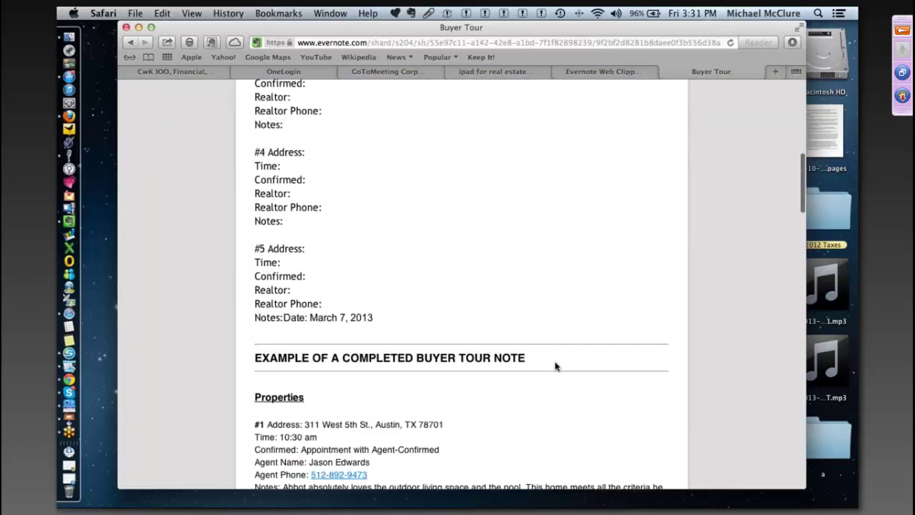
pyautogui.scroll(-4, 556, 366)
pyautogui.scroll(-1, 556, 367)
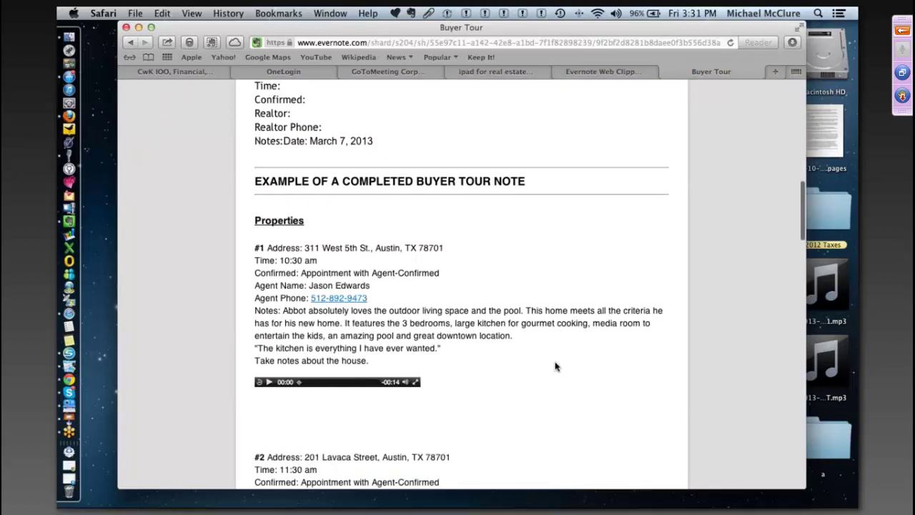
pyautogui.scroll(-1, 555, 367)
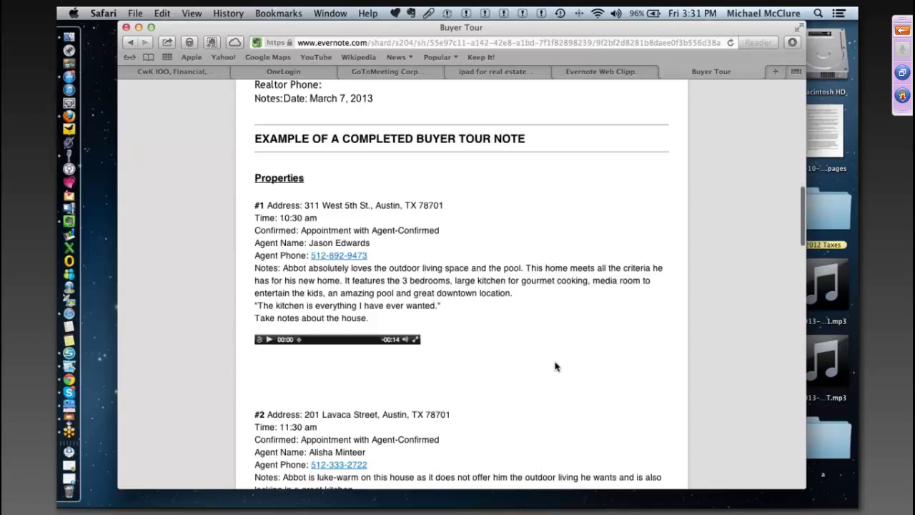
pyautogui.scroll(-10, 555, 367)
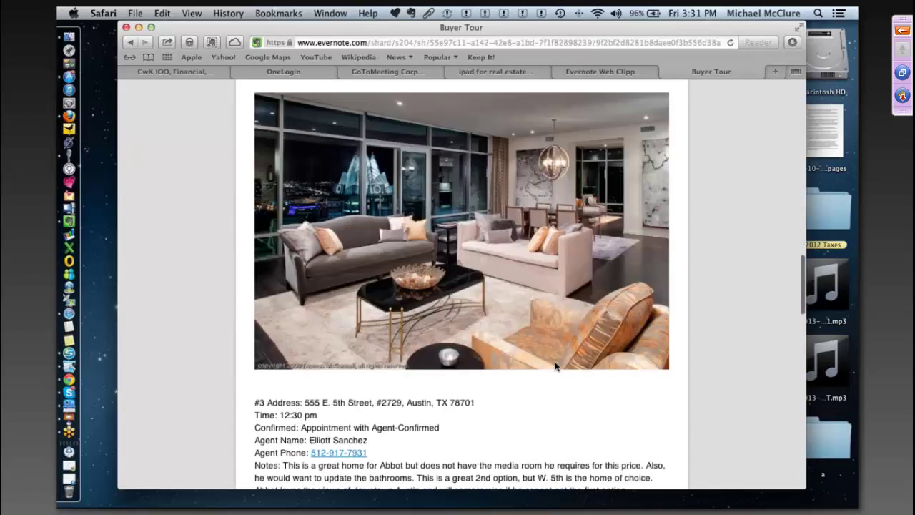
pyautogui.scroll(15, 510, 301)
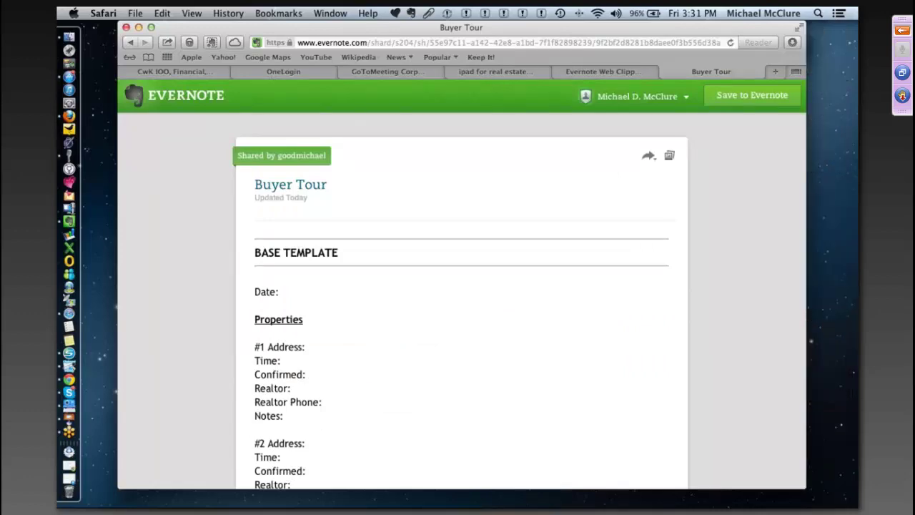
# - Switch through the desktop Spaces with Control+arrow keys to leave Safari
pyautogui.hotkey('ctrl', 'Left')
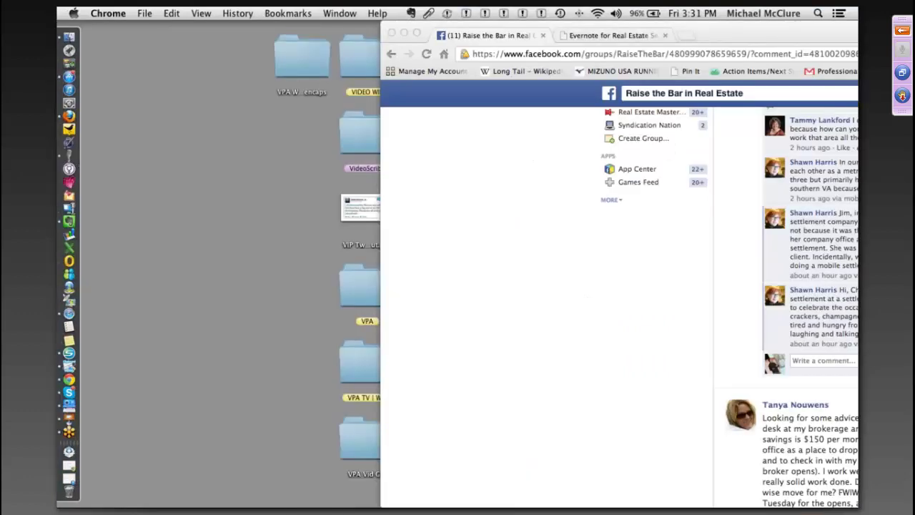
pyautogui.hotkey('ctrl', 'Right')
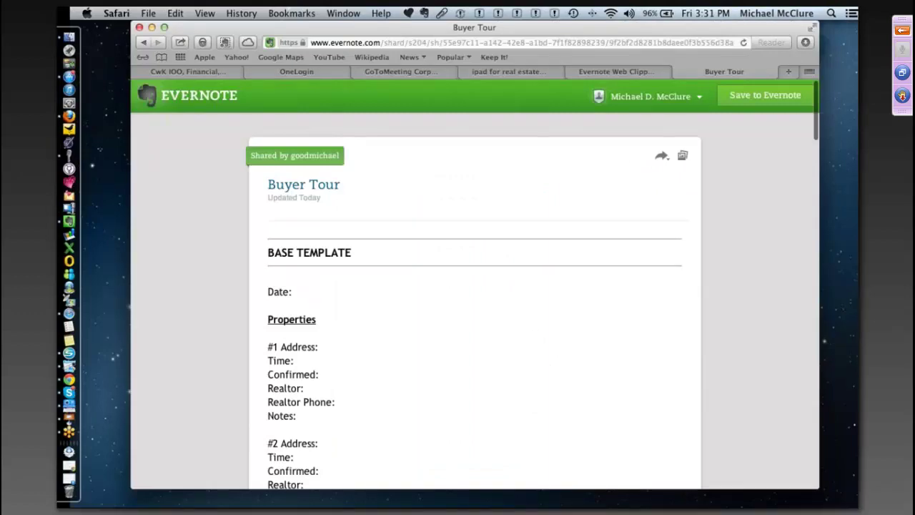
pyautogui.hotkey('ctrl', 'Left')
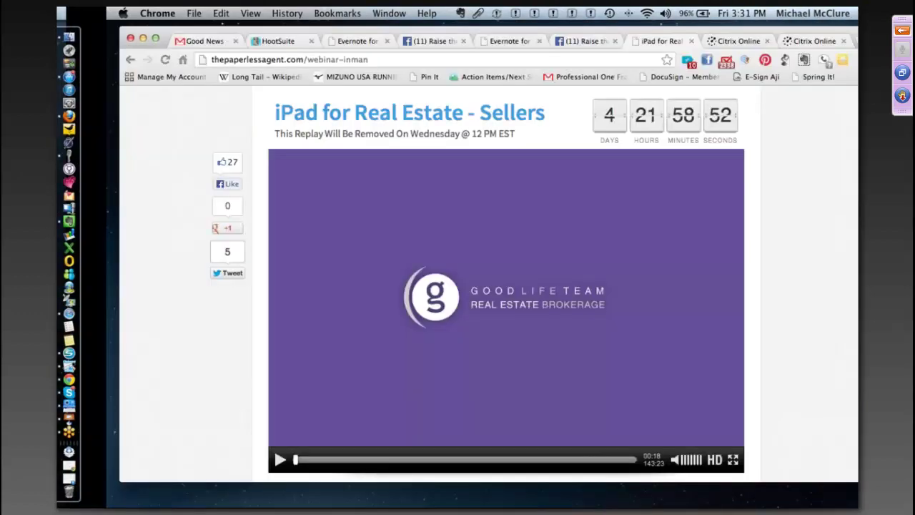
pyautogui.hotkey('ctrl', 'Left')
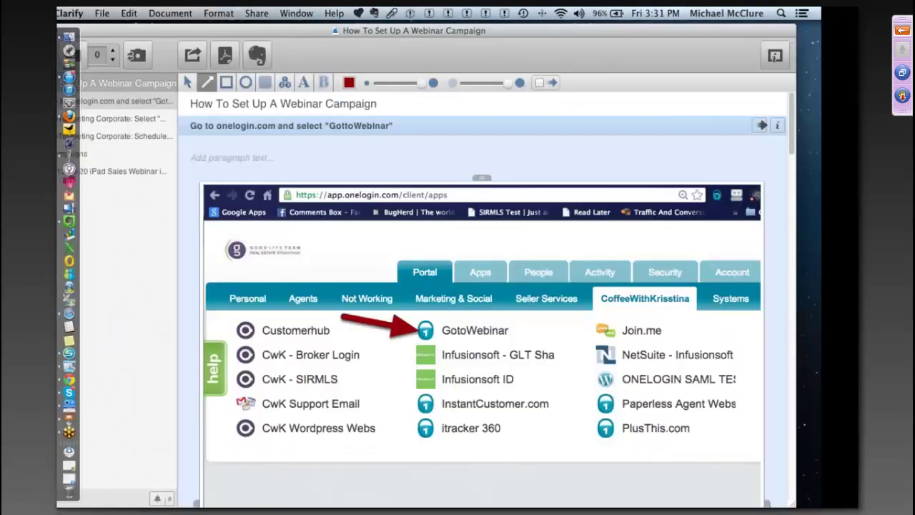
pyautogui.hotkey('ctrl', 'Left')
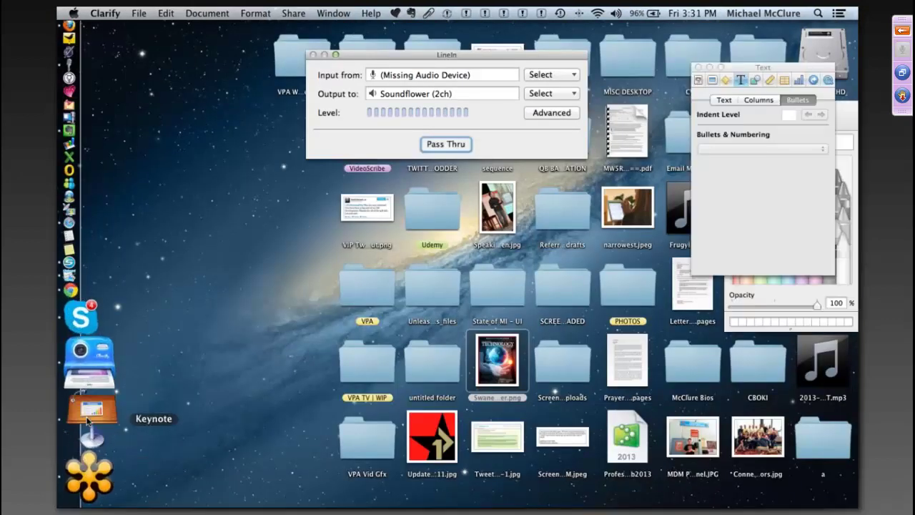
# - Play the Keynote slideshow and advance to the 'Evernote, 8 Notebooks You Need' slide
pyautogui.click(87, 421)
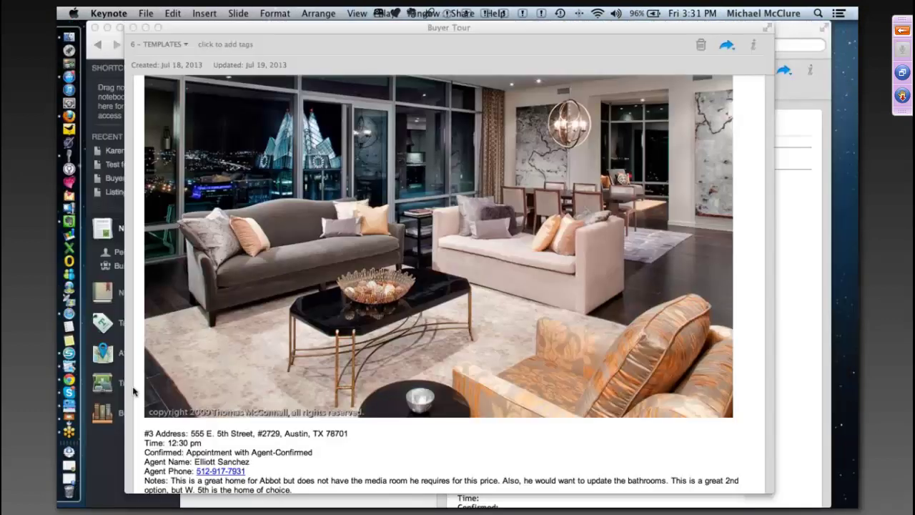
pyautogui.press('alt+super+p')
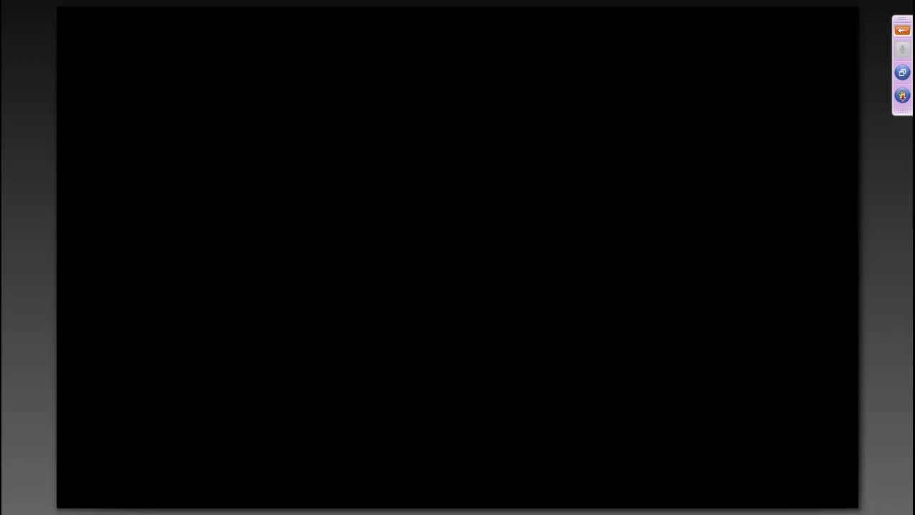
pyautogui.press('Right')
pyautogui.press('Right')
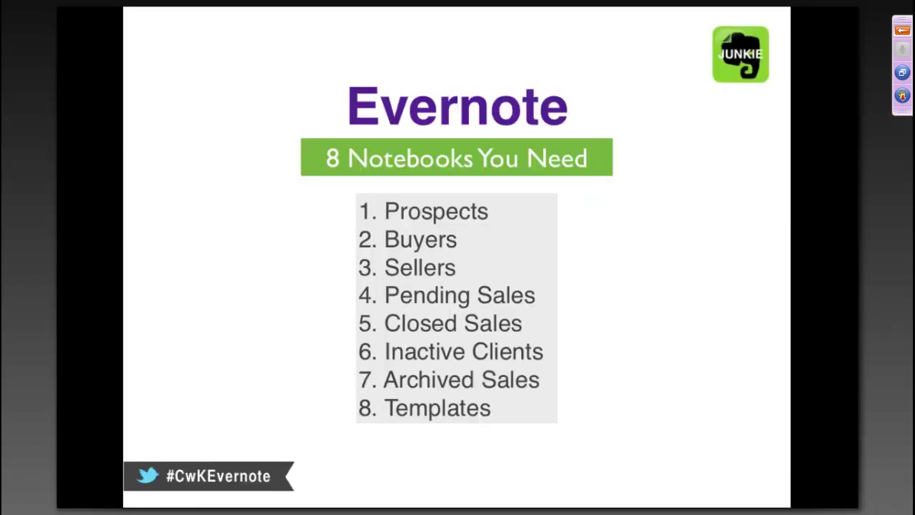
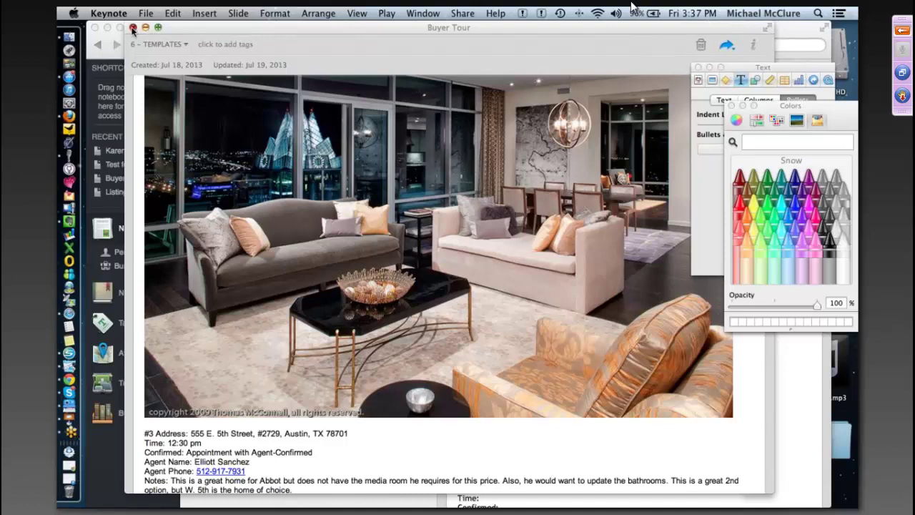
# - Close the Buyer Tour note window and stop the Top 10 Tools and Apps for Realtors video loading
pyautogui.click(133, 28)
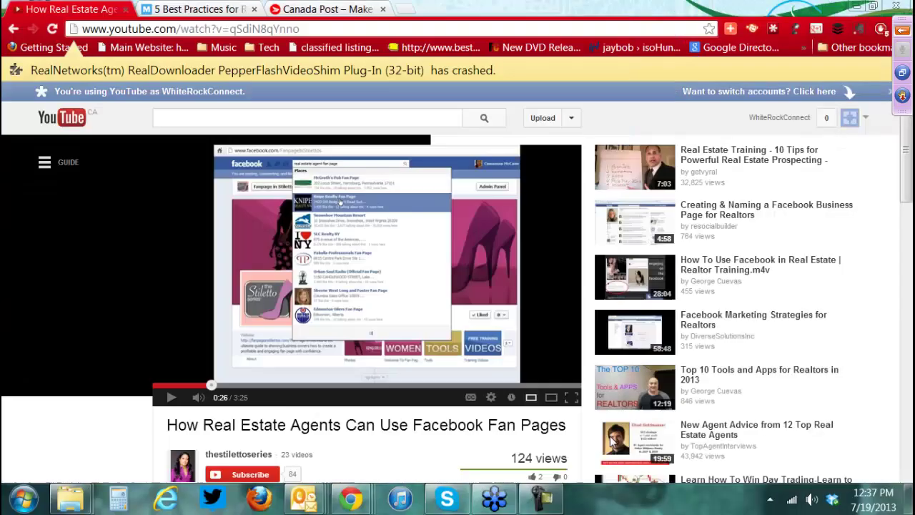
pyautogui.click(753, 402)
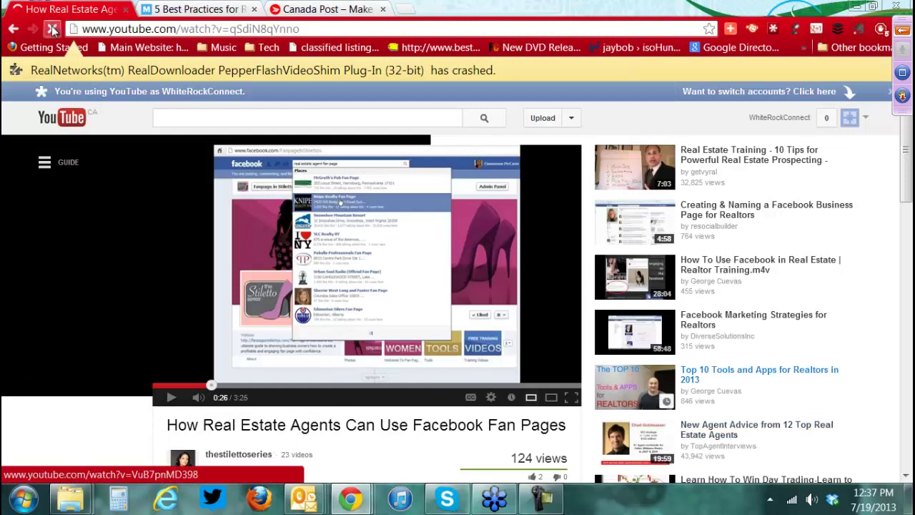
pyautogui.click(53, 29)
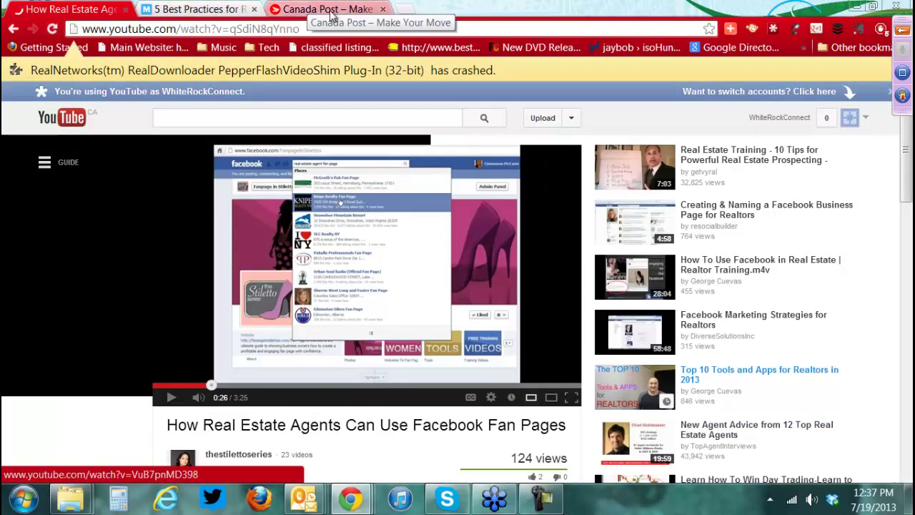
pyautogui.hotkey('alt', 'Tab')
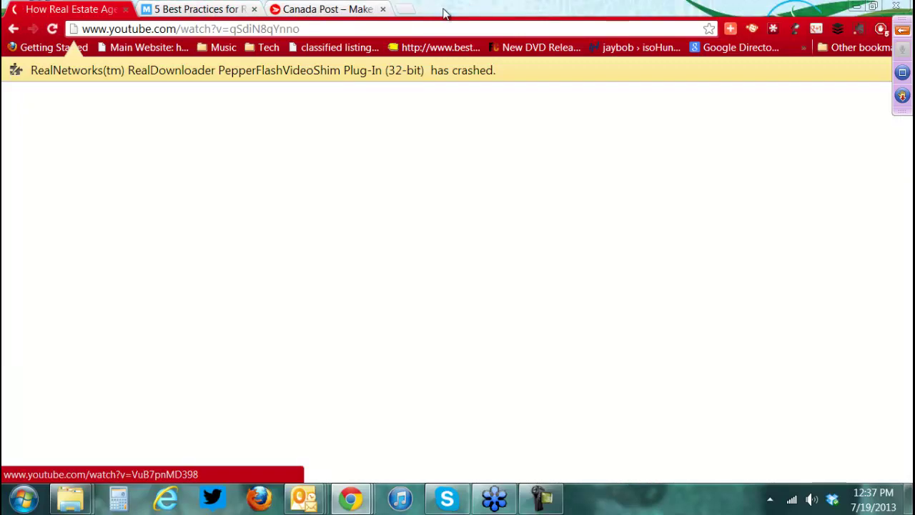
pyautogui.hotkey('alt', 'Tab')
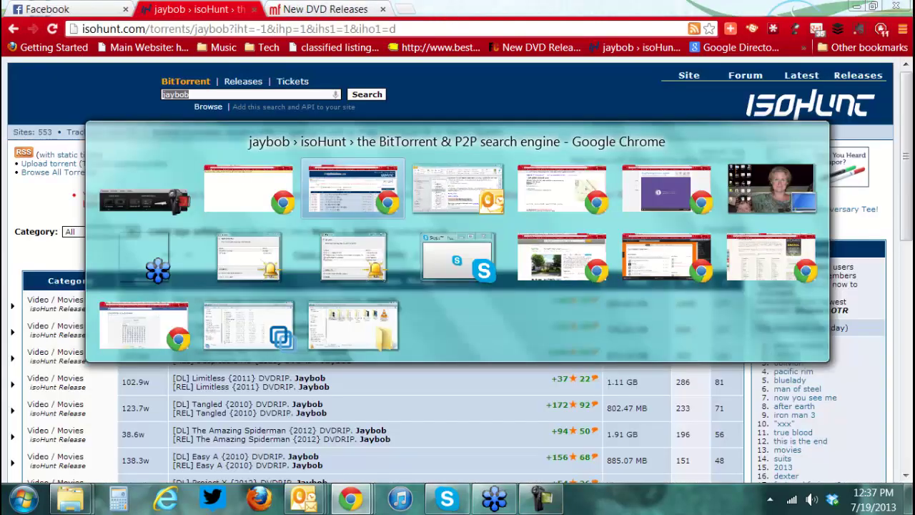
pyautogui.hotkey('alt', 'shift', 'Tab')
pyautogui.hotkey('alt', 'shift', 'Tab')
pyautogui.hotkey('alt', 'Tab')
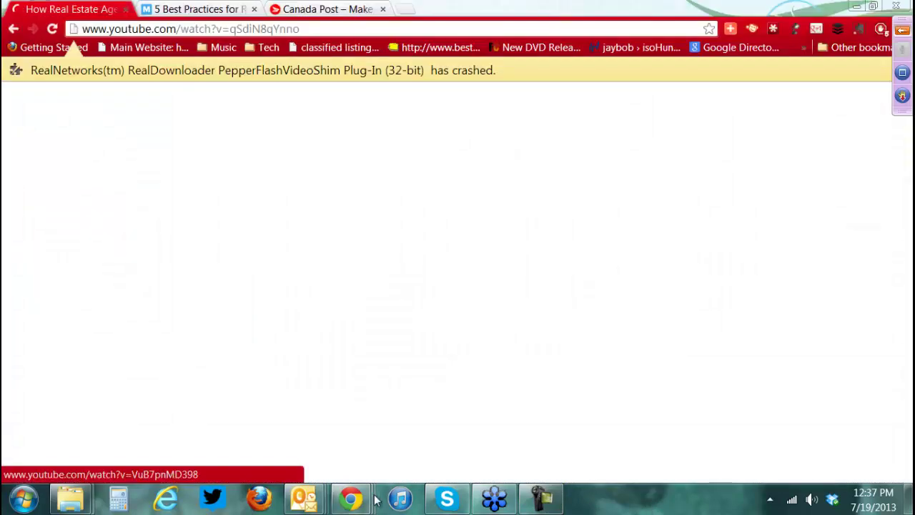
pyautogui.moveTo(361, 499)
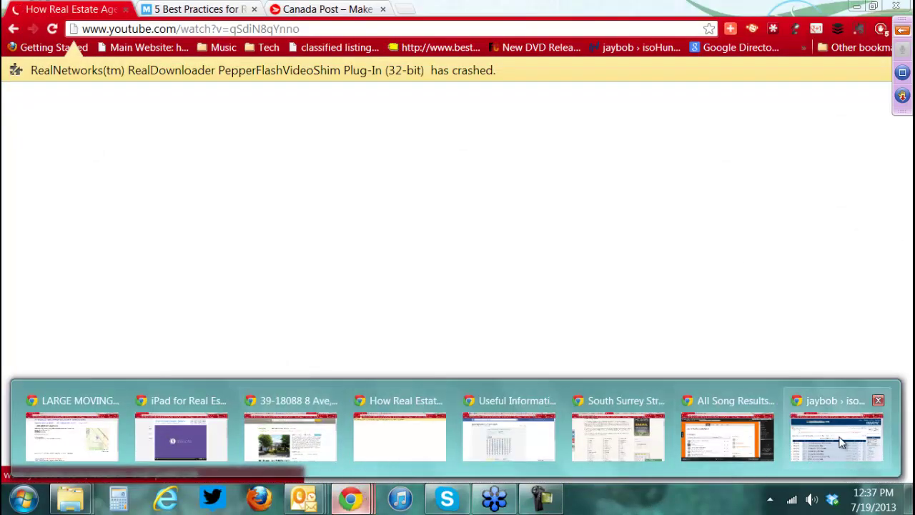
pyautogui.moveTo(721, 436)
pyautogui.moveTo(609, 427)
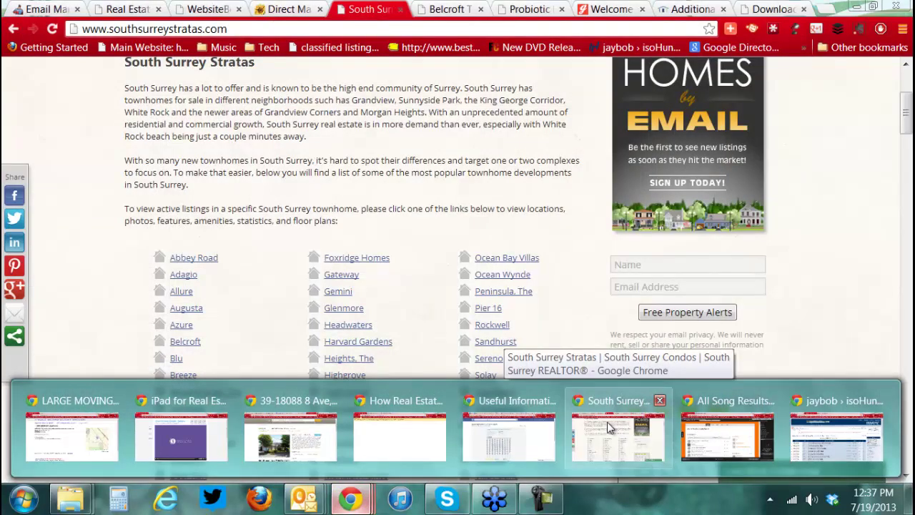
pyautogui.moveTo(515, 426)
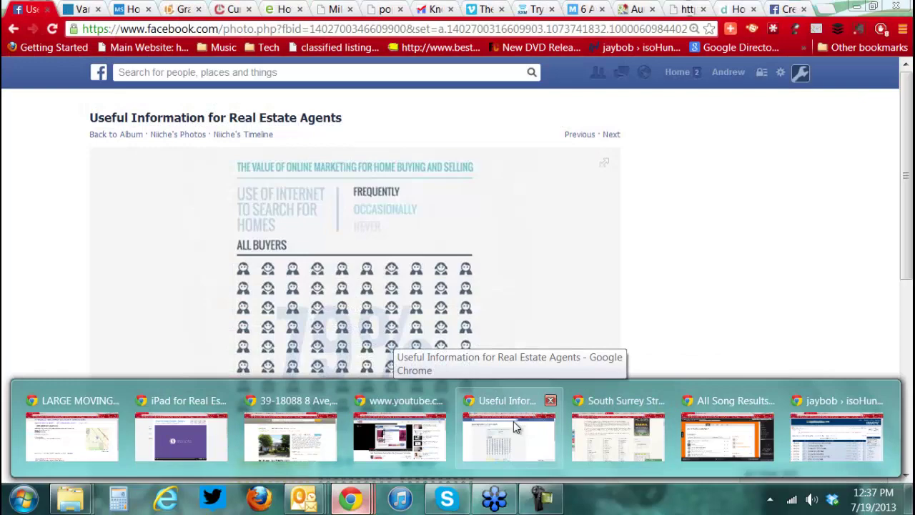
pyautogui.moveTo(417, 424)
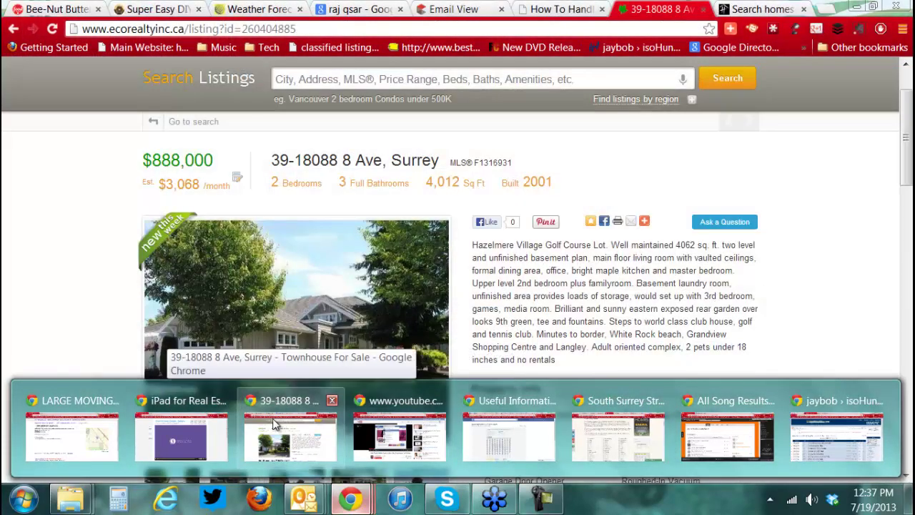
pyautogui.click(274, 424)
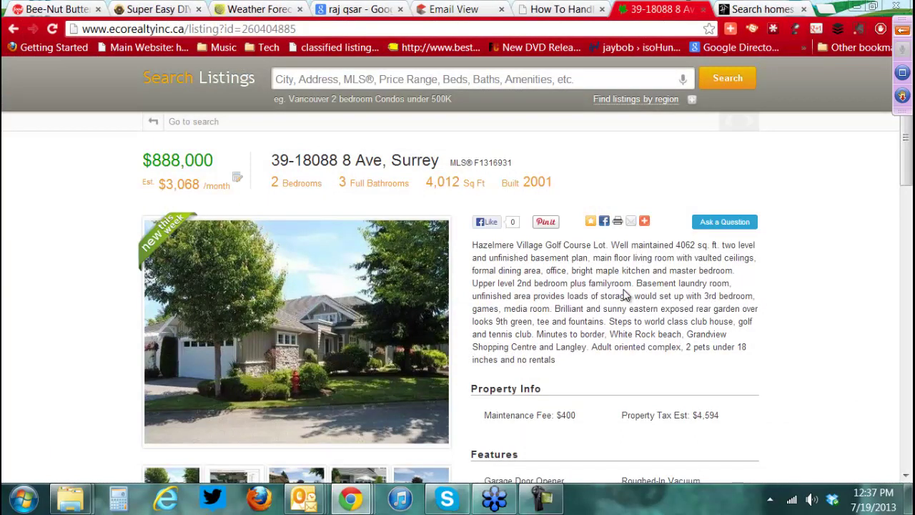
pyautogui.click(744, 10)
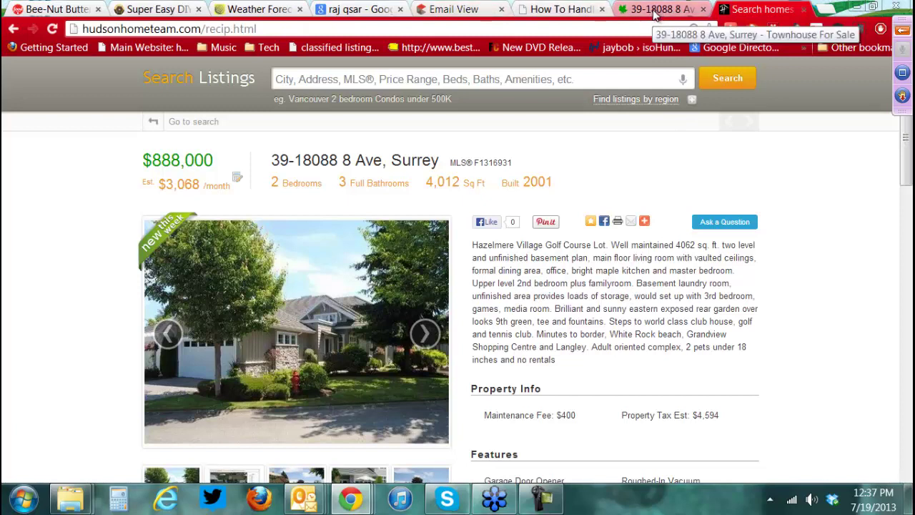
pyautogui.click(656, 11)
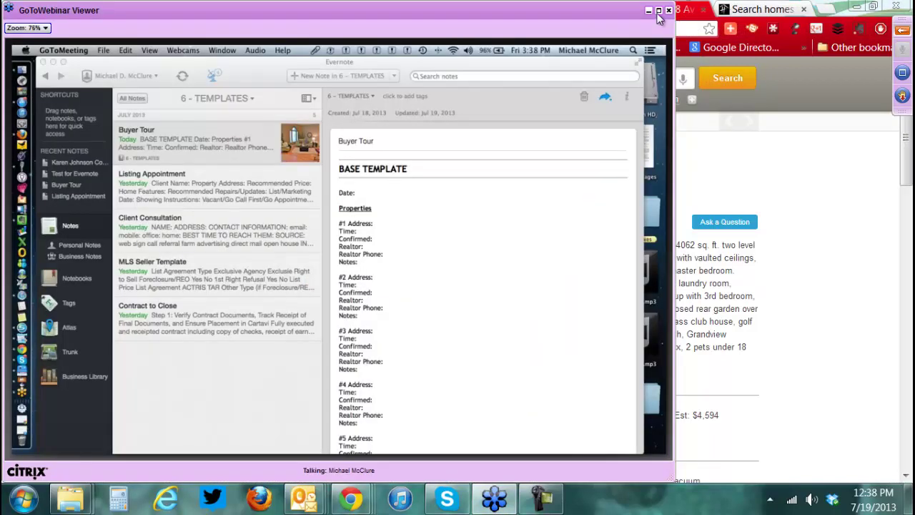
# - Maximize the GoToWebinar Viewer to follow the shared Evernote templates demo
pyautogui.click(658, 10)
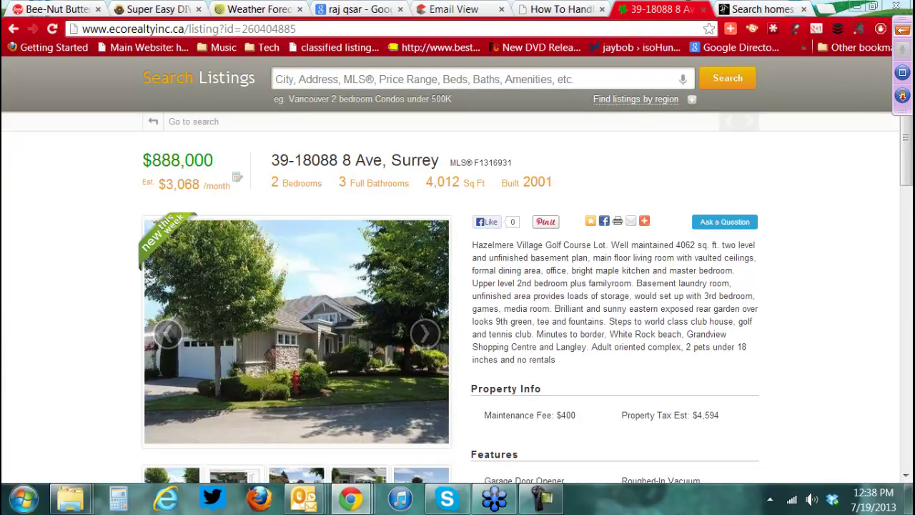
# - Search the Start menu for 'evern' and launch Evernote
pyautogui.click(24, 499)
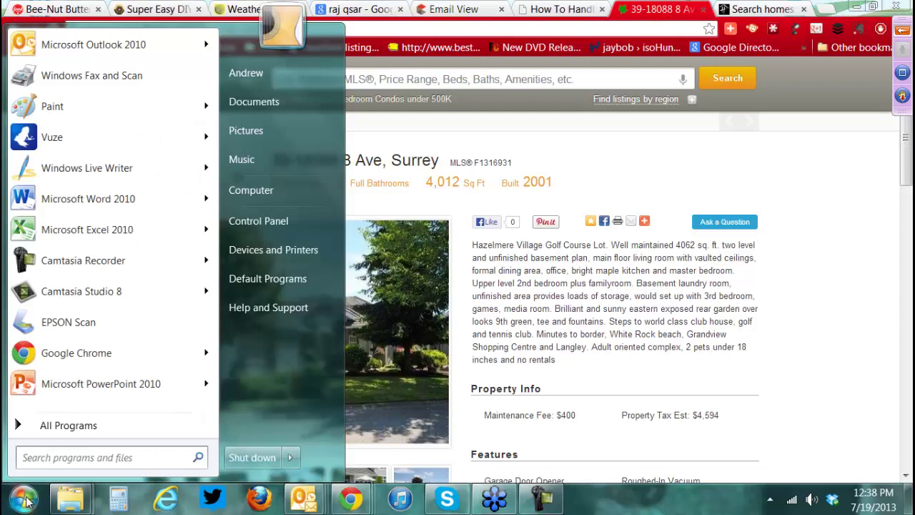
pyautogui.click(63, 462)
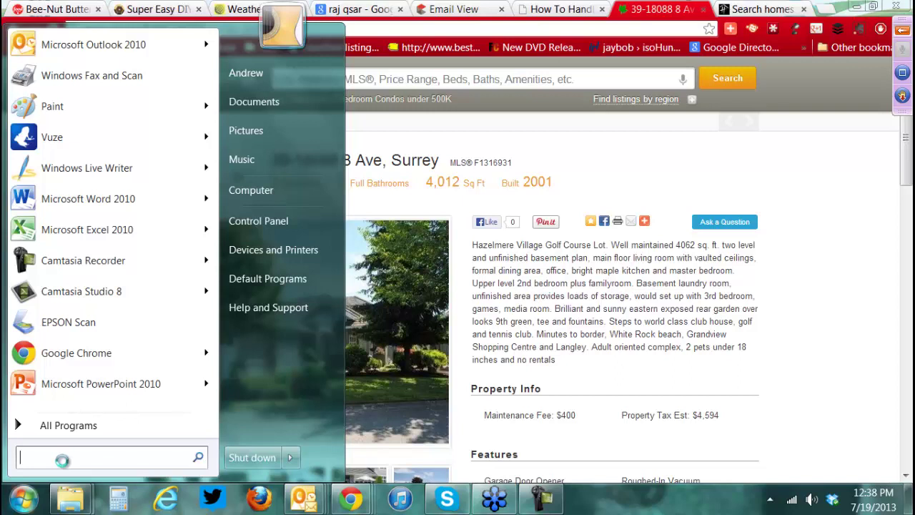
pyautogui.write('evern')
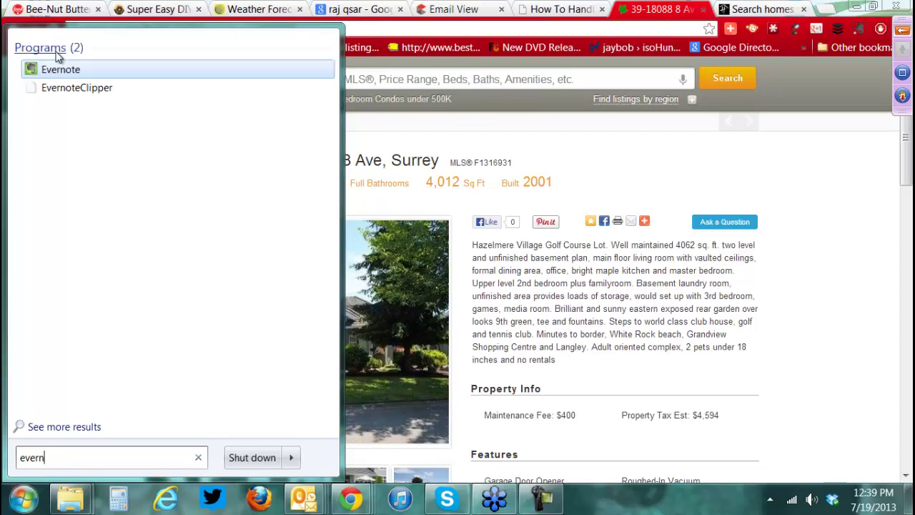
pyautogui.click(59, 70)
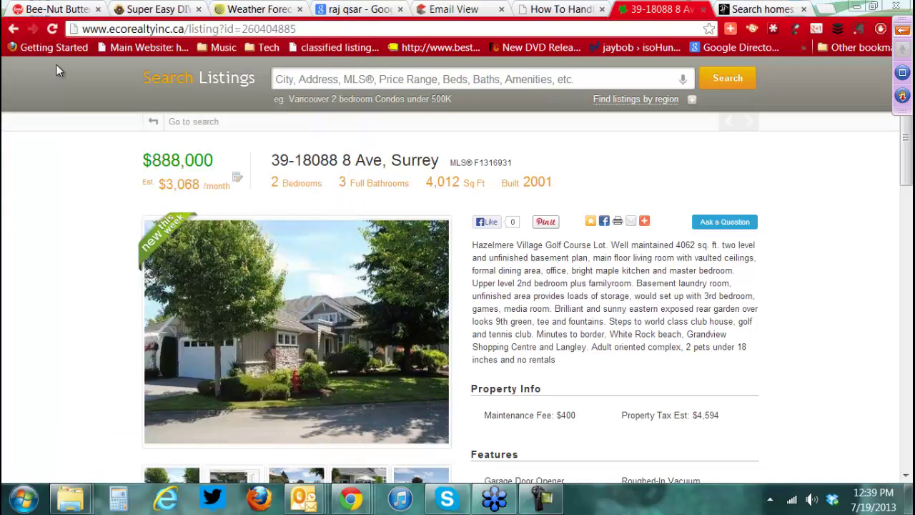
# - Use Copy to Notebook to put the Buyer Tour note into the client's notebook under 2 - Buyers
pyautogui.click(495, 500)
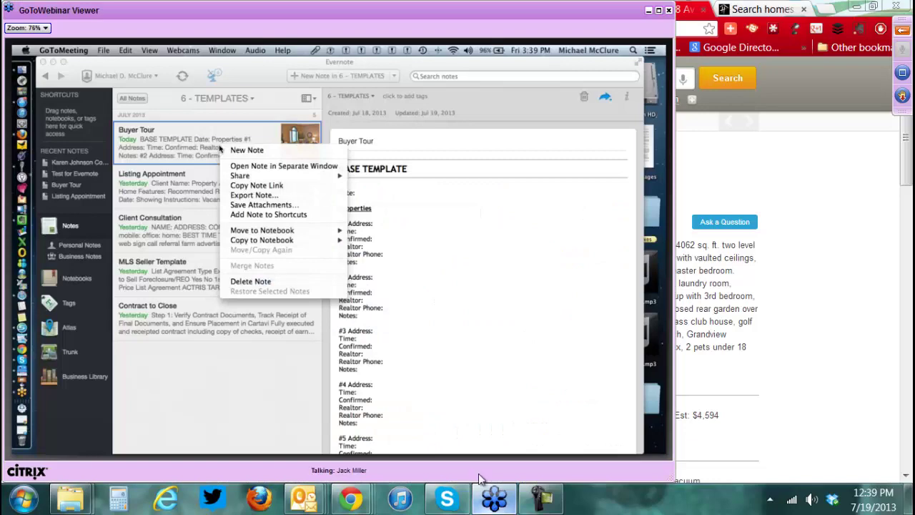
pyautogui.click(659, 10)
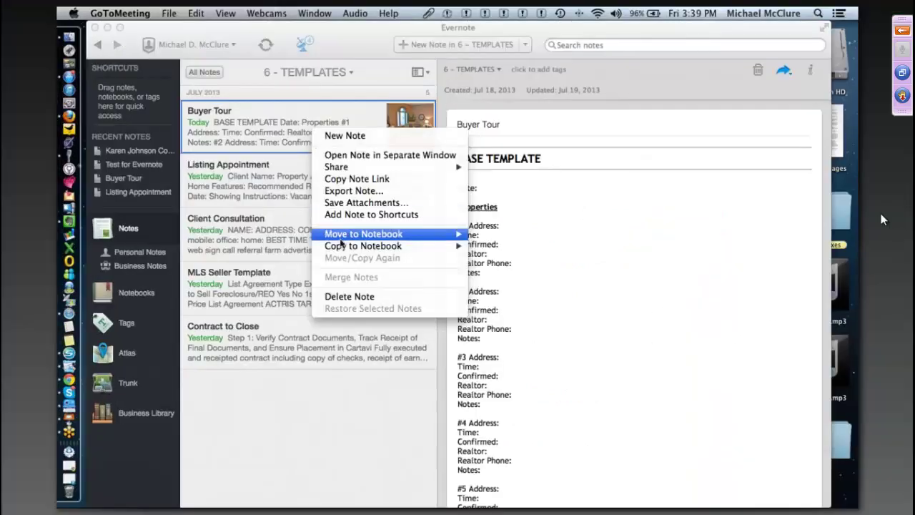
pyautogui.moveTo(349, 237)
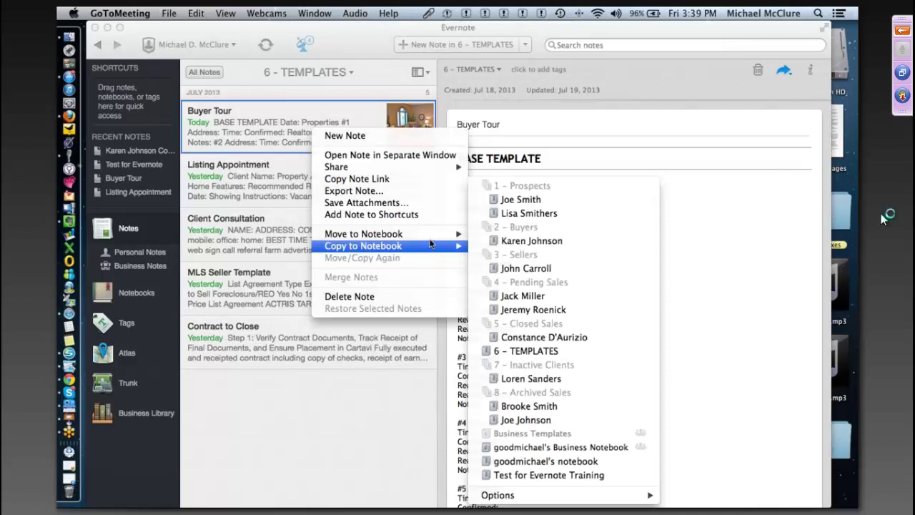
pyautogui.click(511, 244)
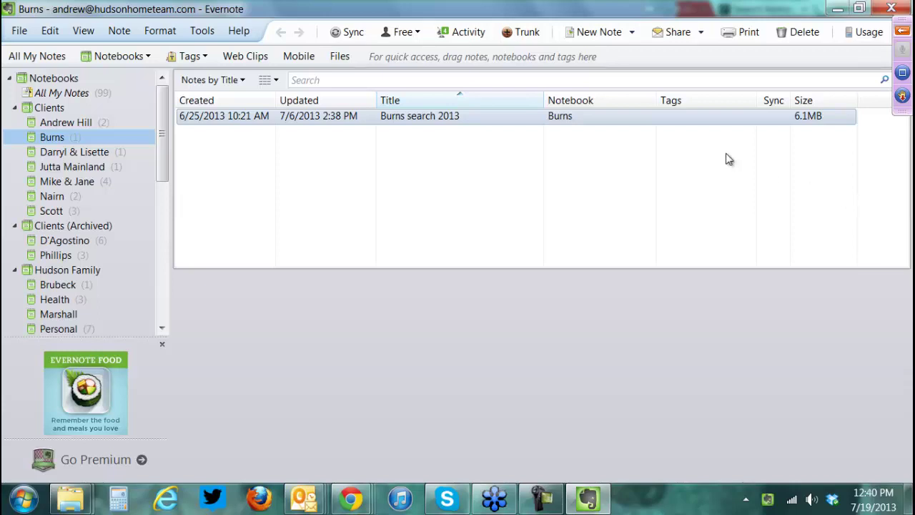
# - Open the client's 2013 search note in a maximized window, scroll through its notes, then close it
pyautogui.doubleClick(424, 119)
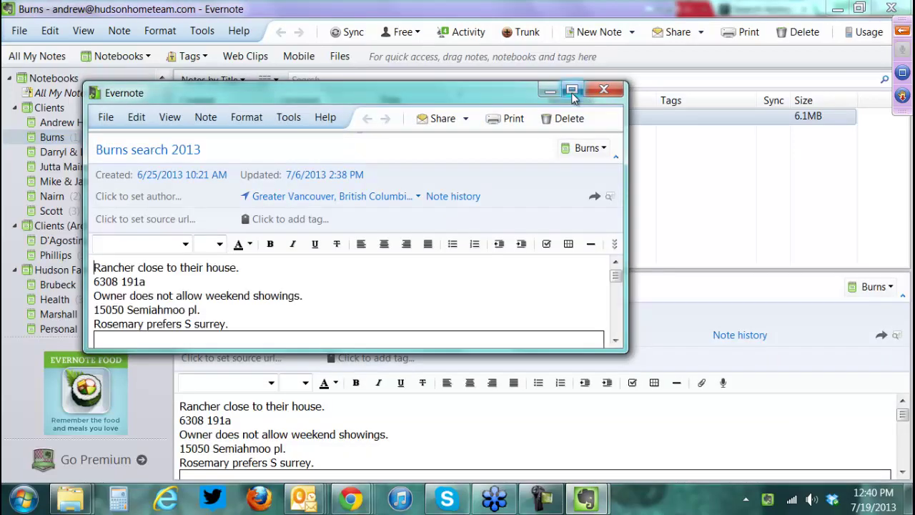
pyautogui.click(572, 93)
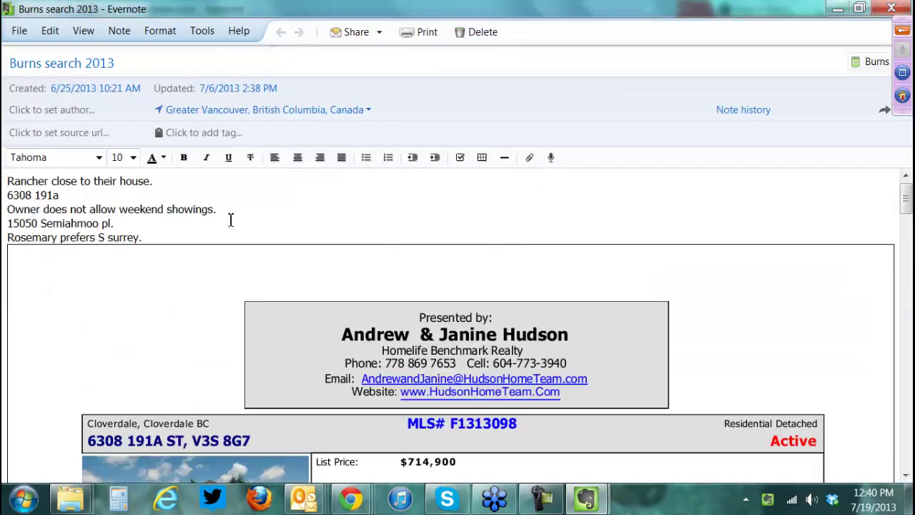
pyautogui.scroll(-3, 187, 404)
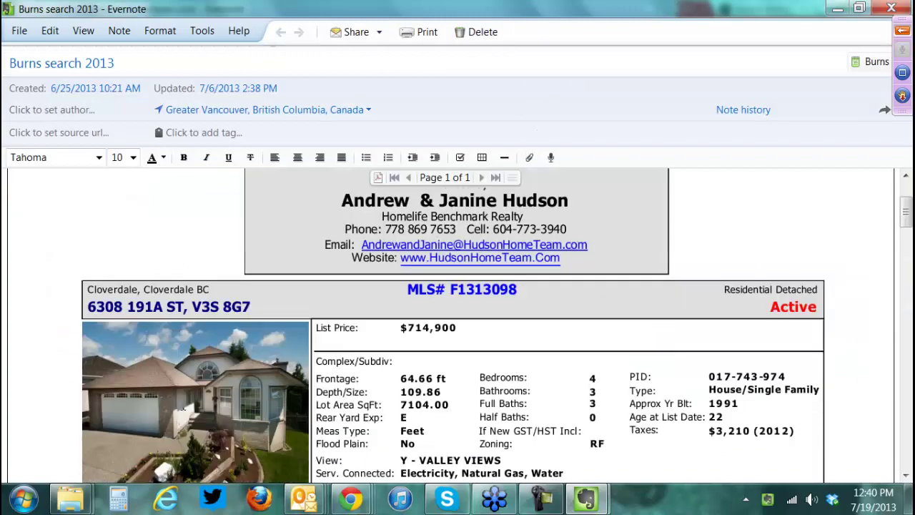
pyautogui.scroll(3, 183, 403)
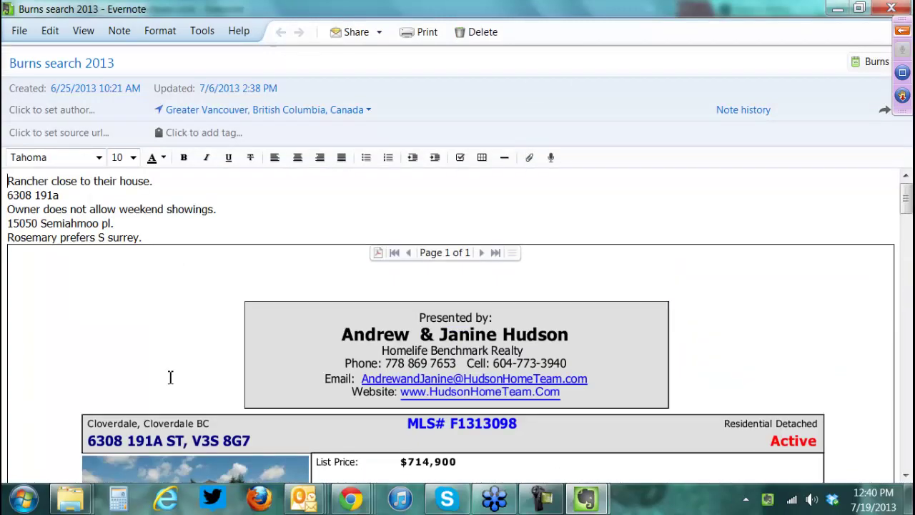
pyautogui.scroll(-15, 196, 317)
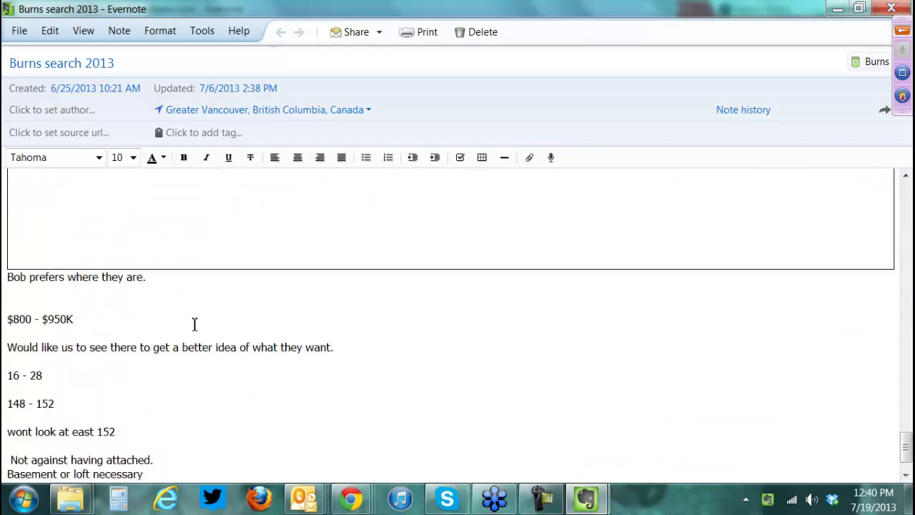
pyautogui.click(307, 355)
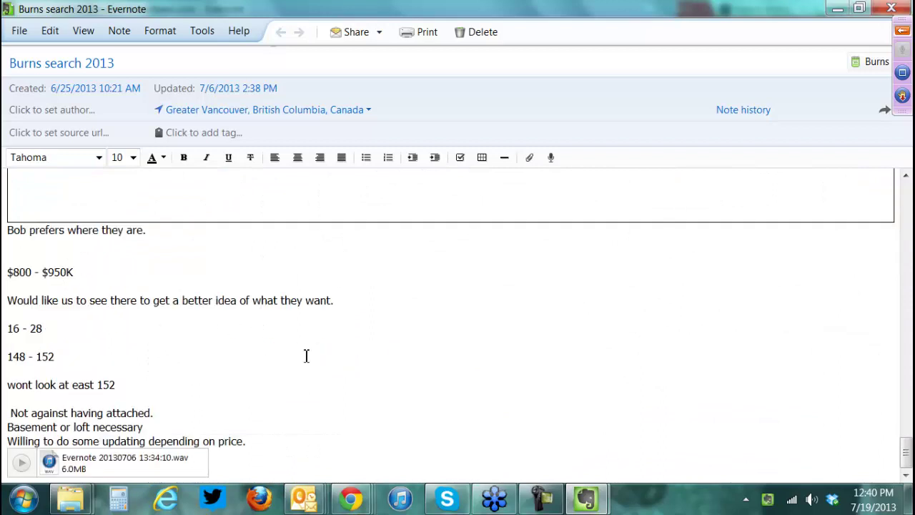
pyautogui.click(160, 412)
pyautogui.click(890, 9)
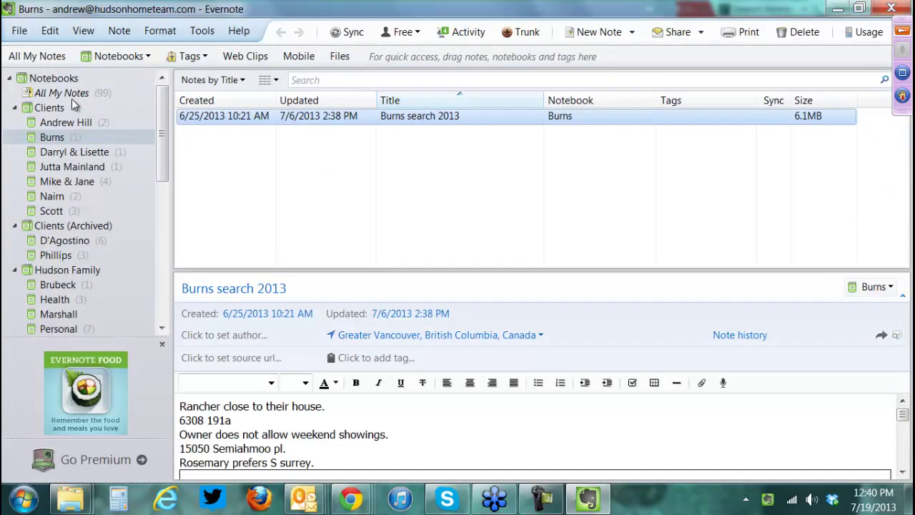
# - Show all notes sorted newest-updated first and select the Thai Curry Pork Kebabs note
pyautogui.click(60, 93)
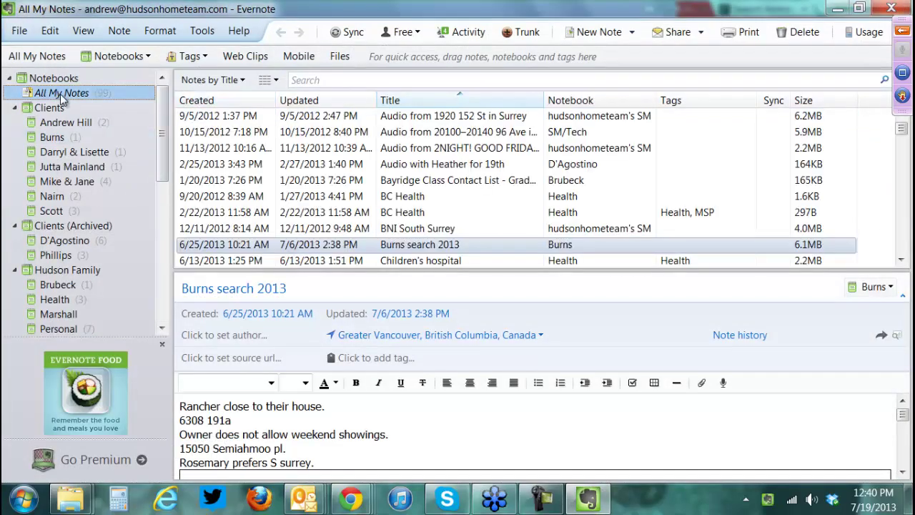
pyautogui.click(319, 106)
pyautogui.click(317, 104)
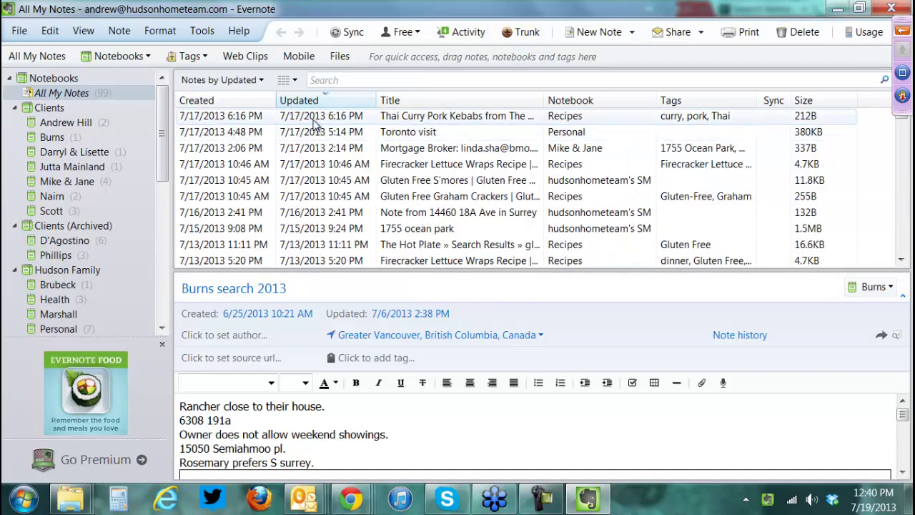
pyautogui.click(313, 119)
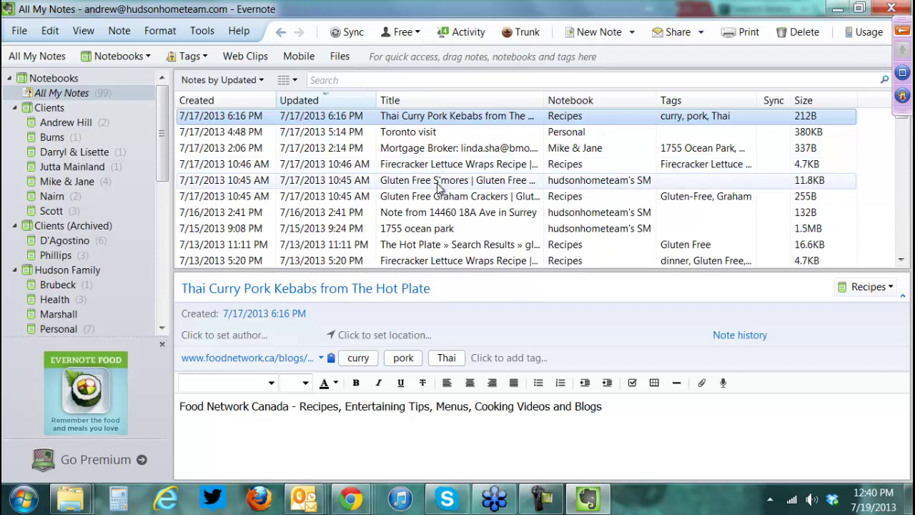
# - Open the Gluten Free S'mores note in its own maximized window, then close it
pyautogui.doubleClick(439, 185)
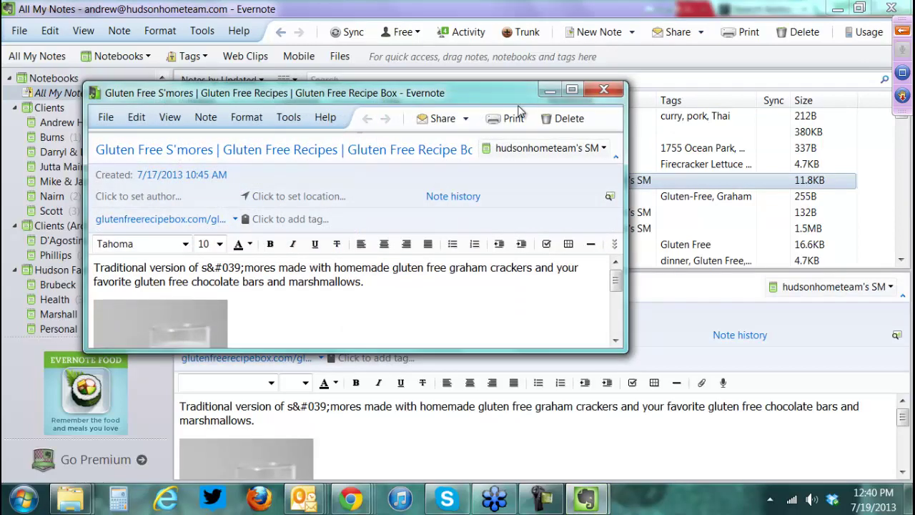
pyautogui.click(571, 90)
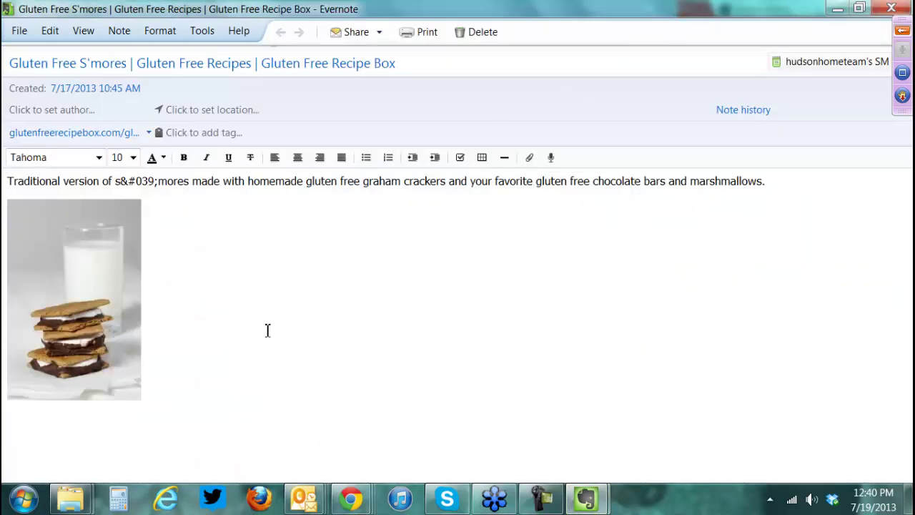
pyautogui.hotkey('alt', 'F4')
# - Switch the notes to Thumbnail View and back to List View, then scroll the S'mores note
pyautogui.click(84, 33)
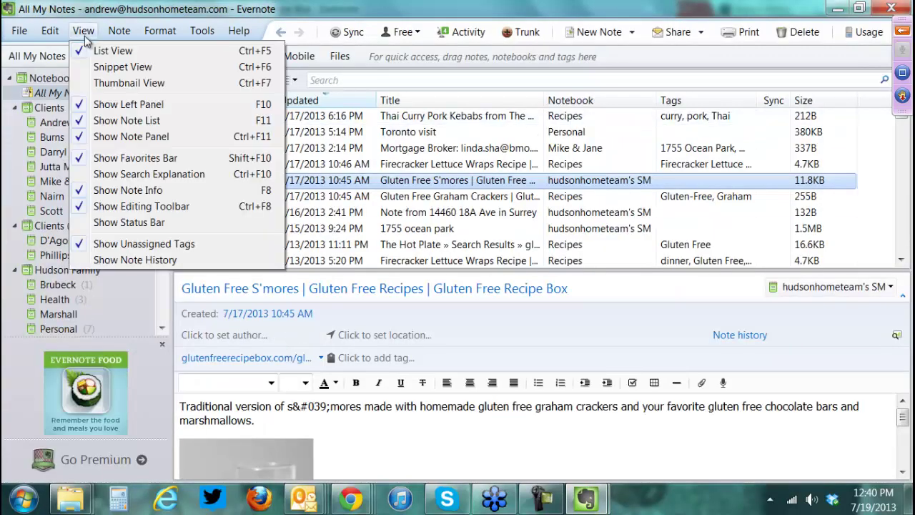
pyautogui.click(107, 81)
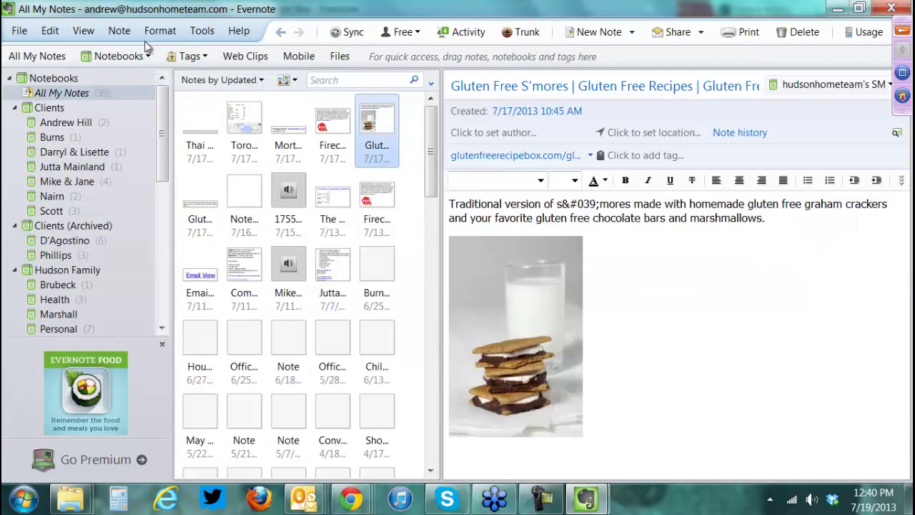
pyautogui.click(91, 35)
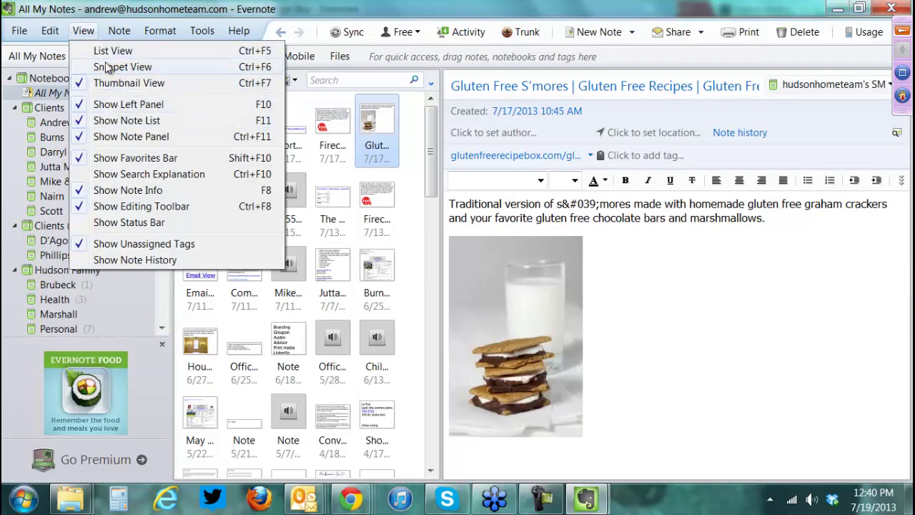
pyautogui.click(118, 52)
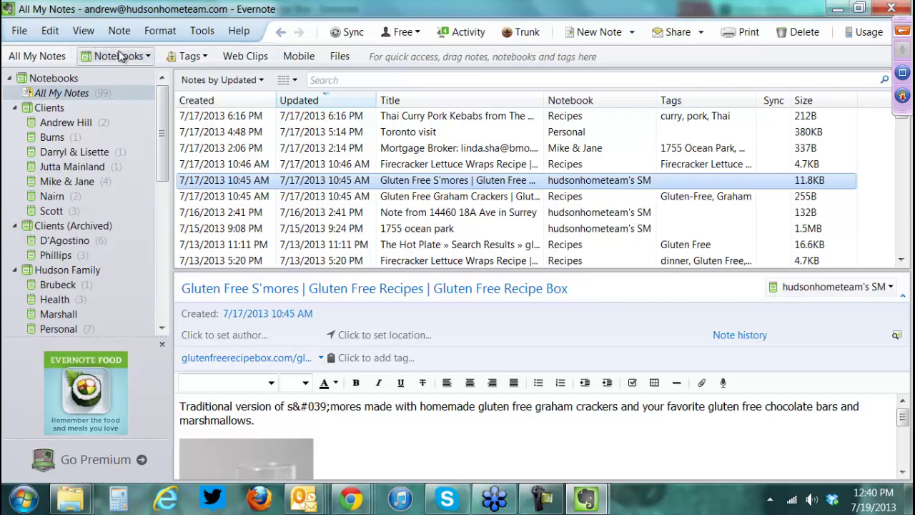
pyautogui.click(414, 433)
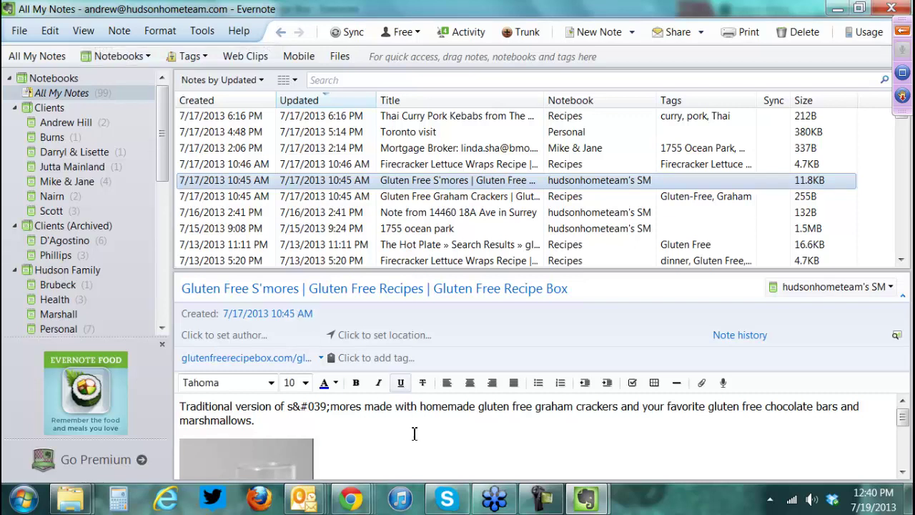
pyautogui.scroll(-2, 414, 434)
pyautogui.scroll(1, 414, 434)
pyautogui.scroll(-2, 458, 425)
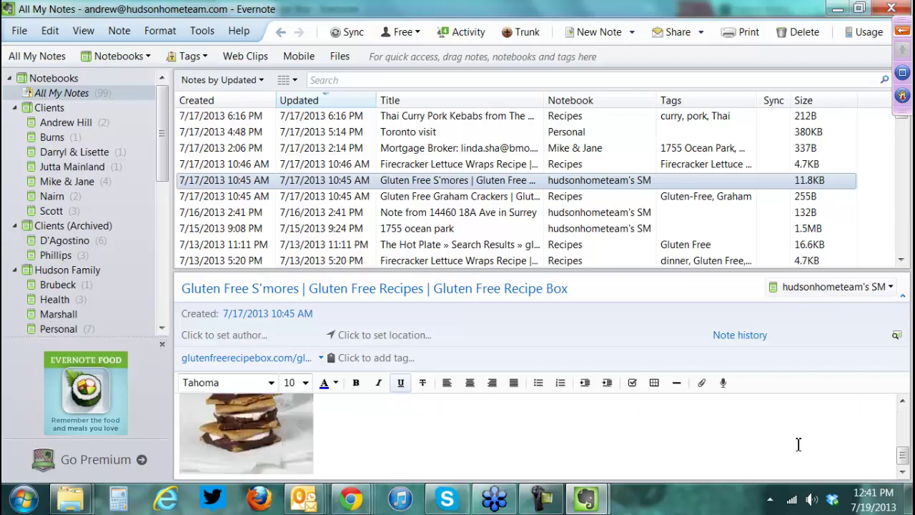
# - Open the Gluten Free Graham Crackers note full screen, then close it
pyautogui.doubleClick(464, 199)
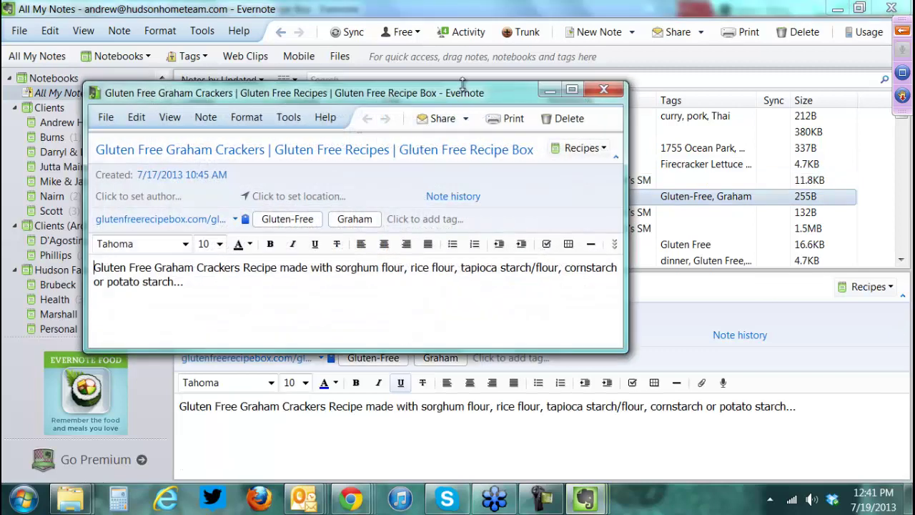
pyautogui.doubleClick(463, 85)
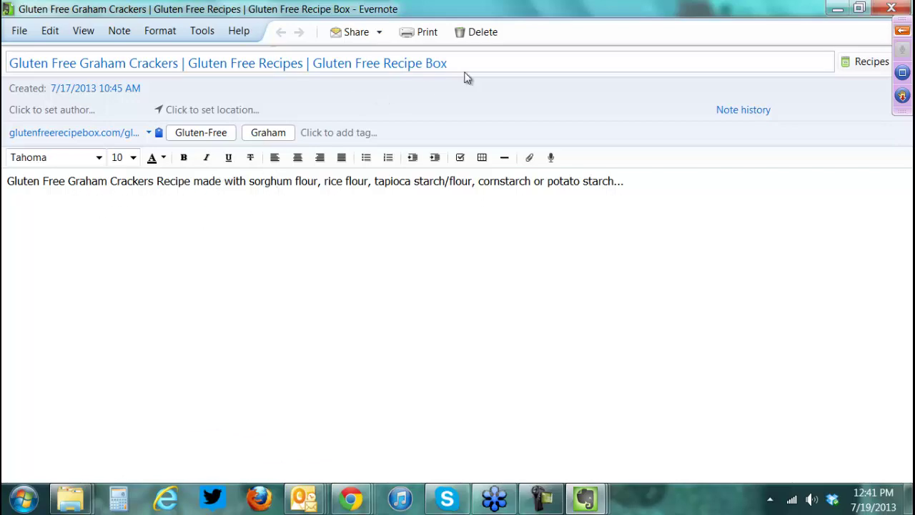
pyautogui.click(891, 8)
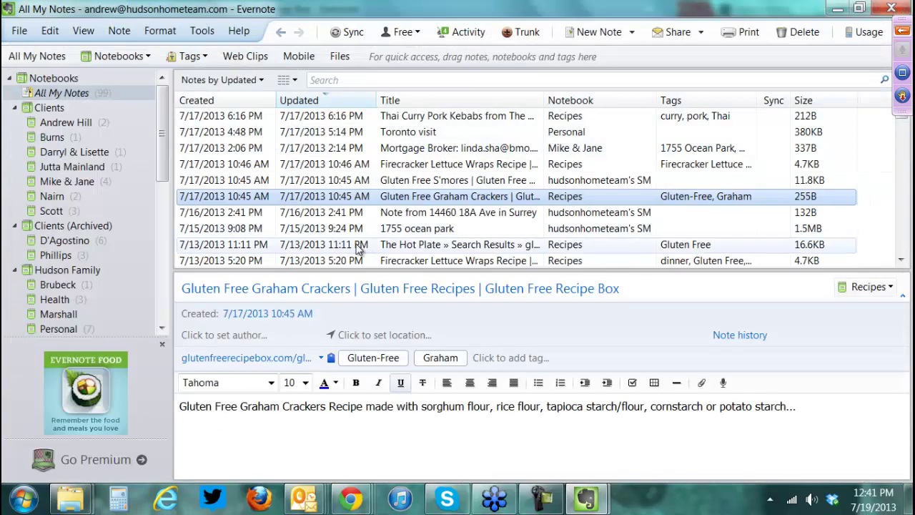
# - Open the S'mores note's source recipe page, then return to the GoToWebinar viewer
pyautogui.doubleClick(405, 180)
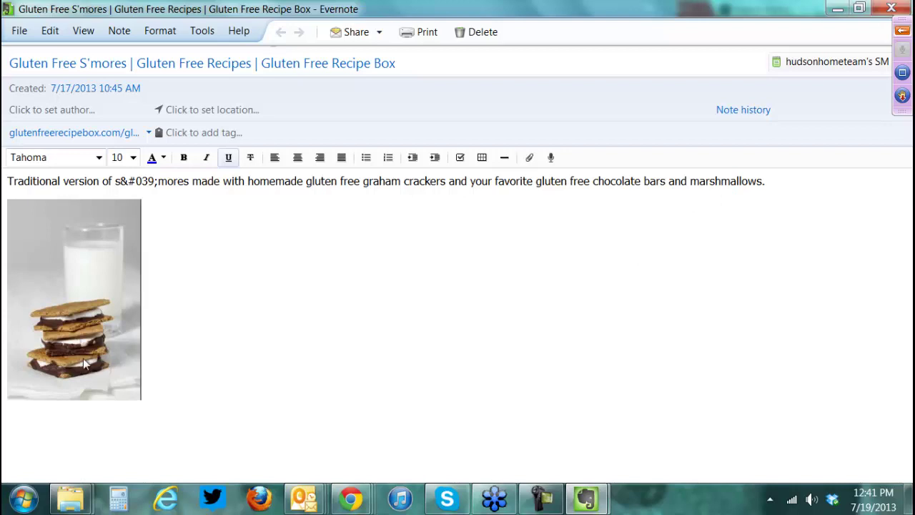
pyautogui.click(89, 141)
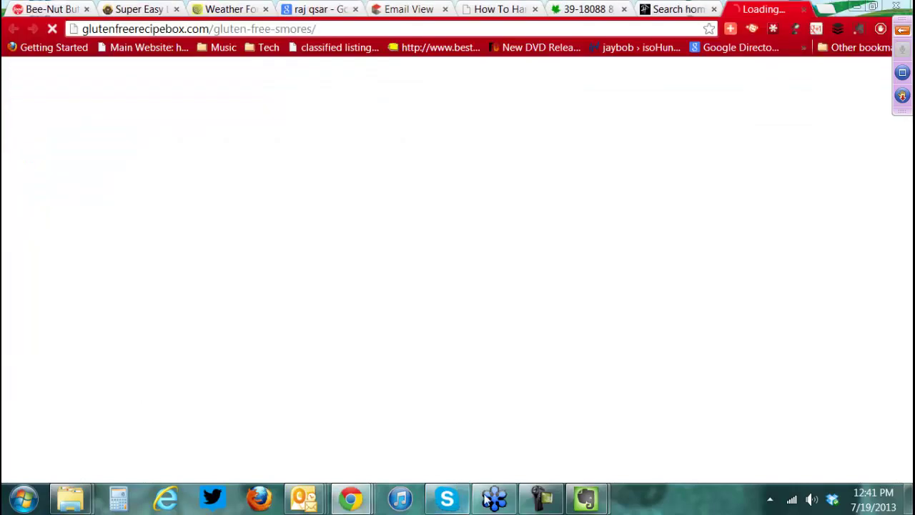
pyautogui.click(495, 500)
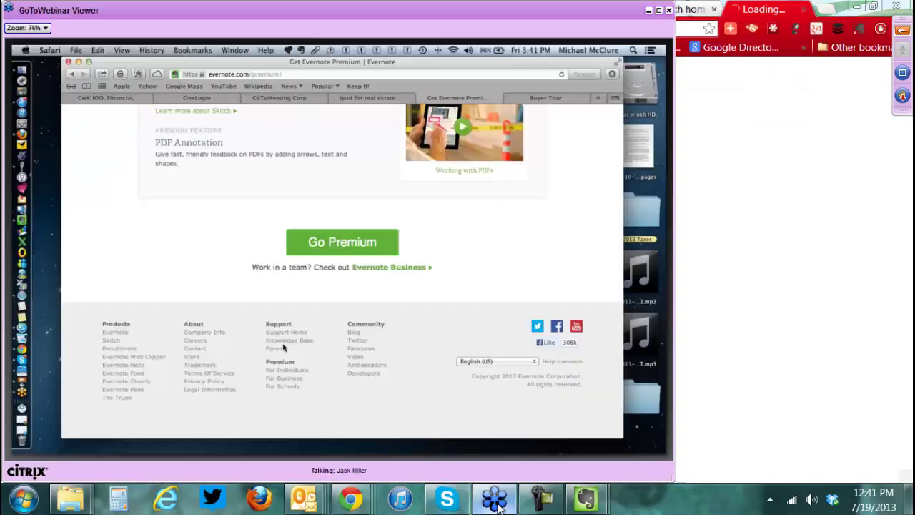
# - Open the Premium 'For Individuals' page full screen and scroll to the feature icons
pyautogui.click(659, 10)
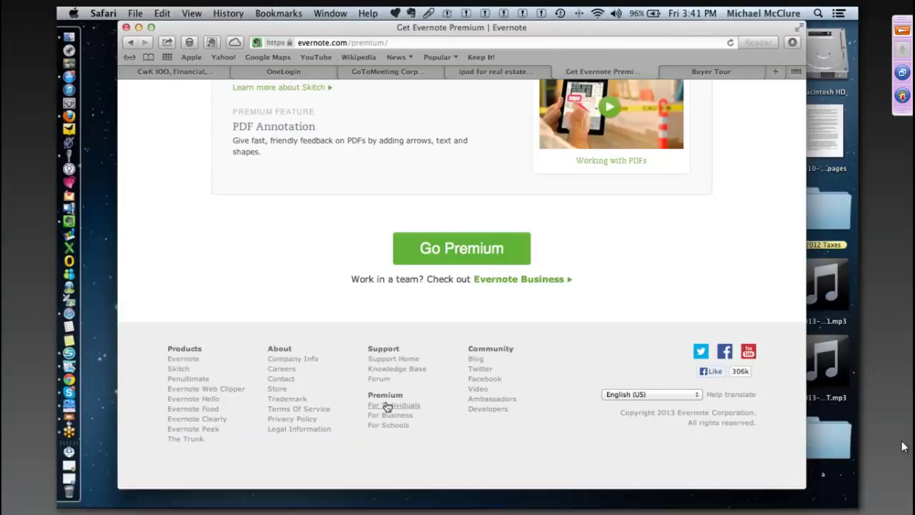
pyautogui.click(386, 405)
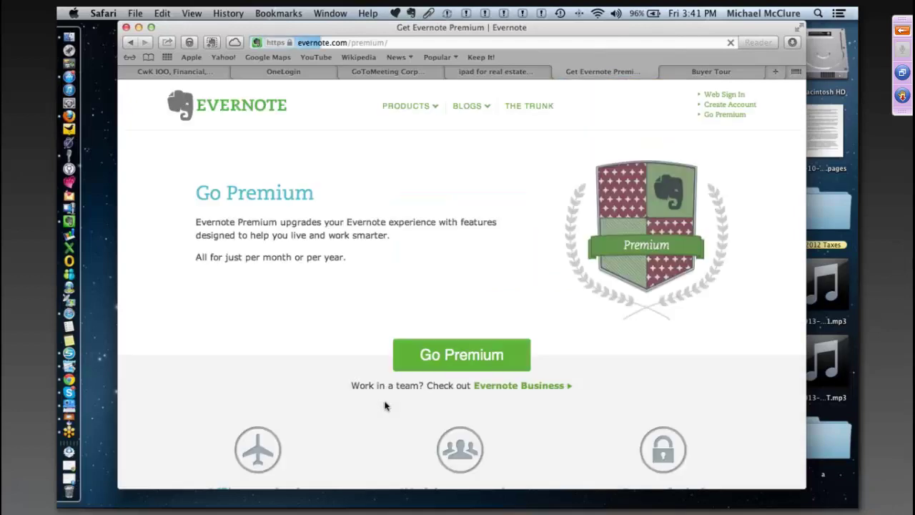
pyautogui.scroll(-5, 429, 300)
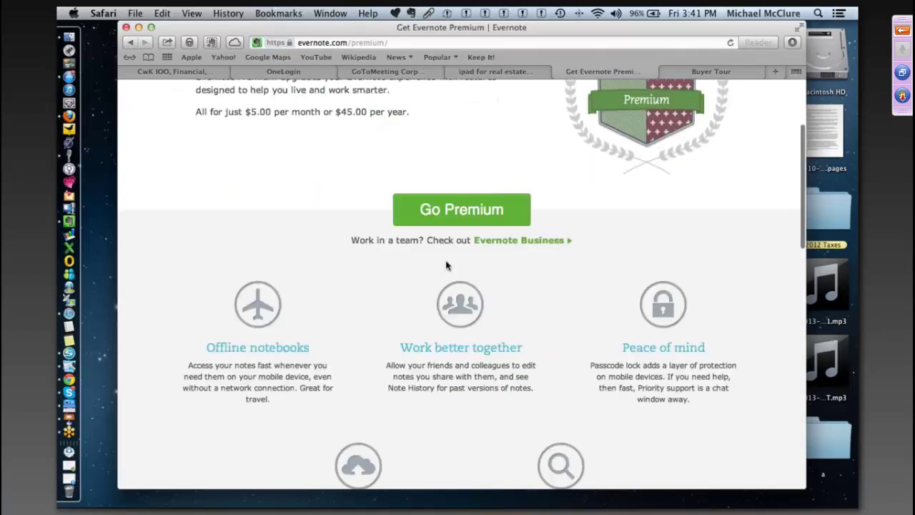
pyautogui.scroll(-8, 446, 266)
pyautogui.scroll(6, 446, 265)
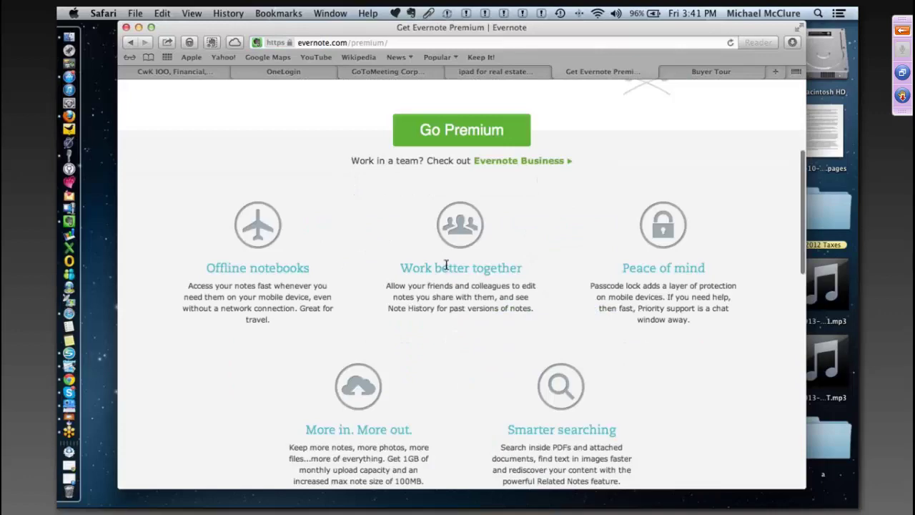
pyautogui.scroll(2, 447, 266)
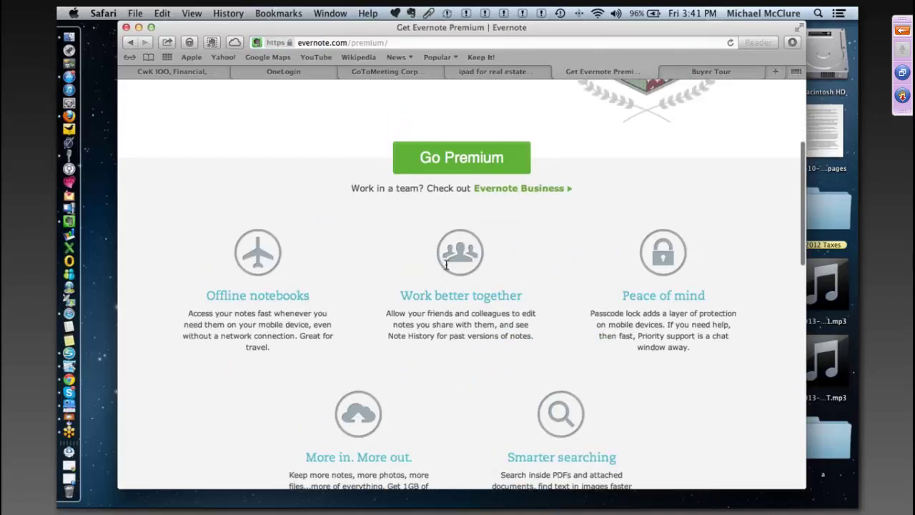
pyautogui.scroll(8, 446, 266)
pyautogui.scroll(-8, 446, 265)
pyautogui.scroll(-3, 446, 265)
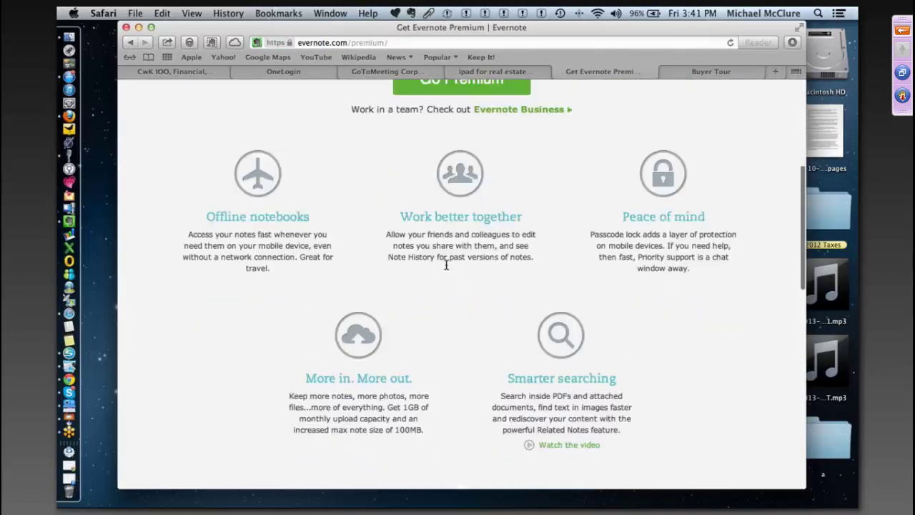
pyautogui.scroll(-3, 446, 266)
pyautogui.scroll(3, 446, 265)
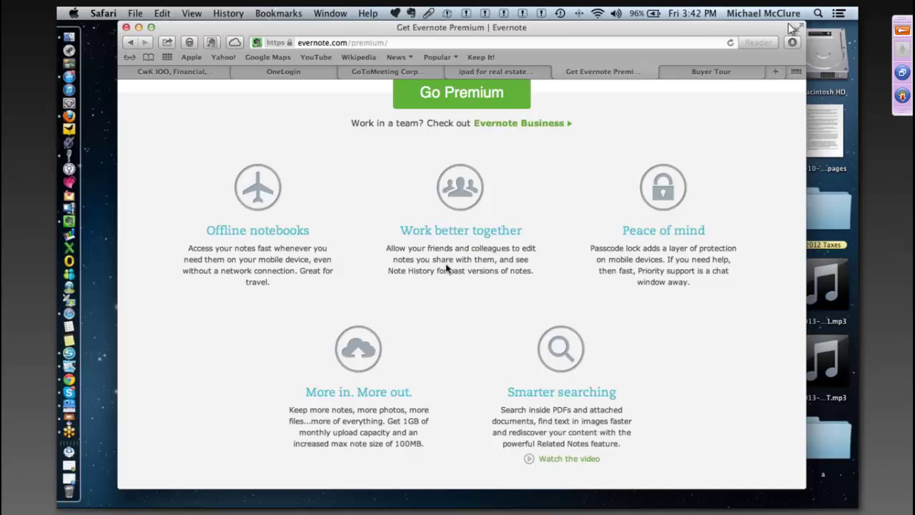
pyautogui.click(902, 31)
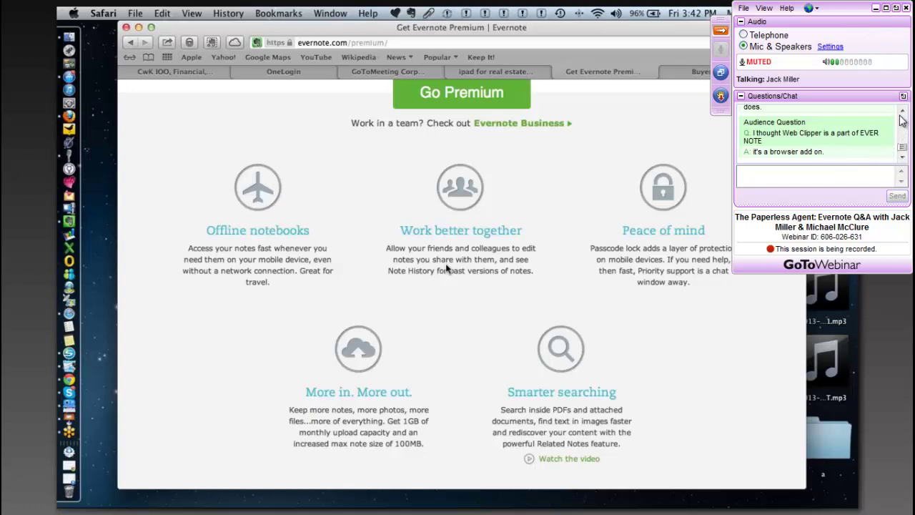
pyautogui.scroll(5, 904, 118)
pyautogui.scroll(6, 904, 118)
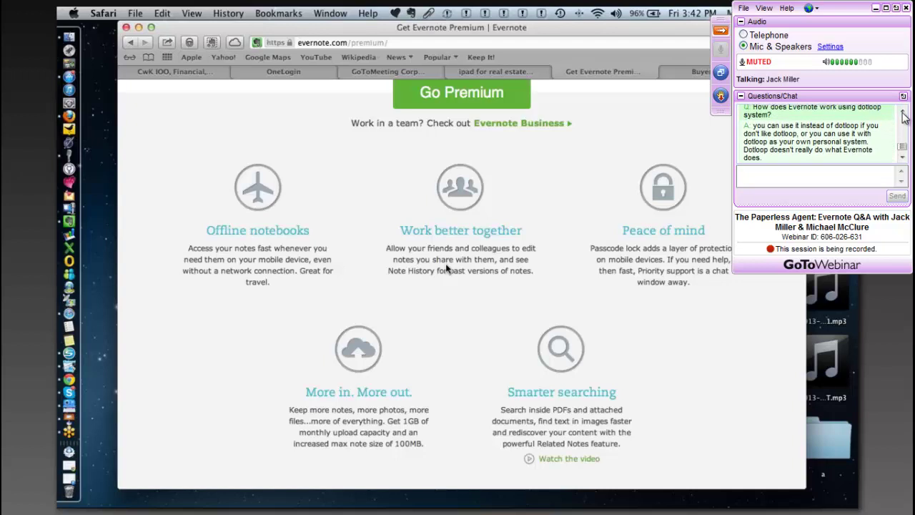
pyautogui.scroll(8, 903, 117)
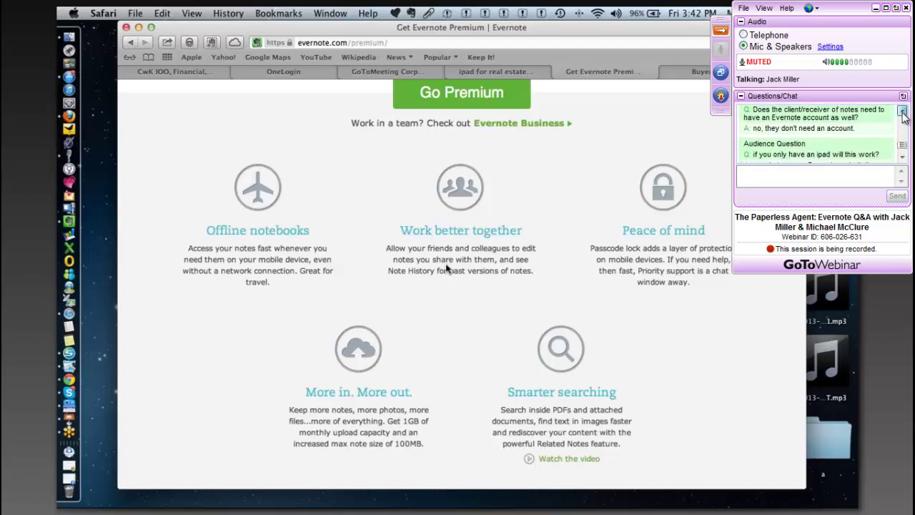
pyautogui.scroll(8, 904, 125)
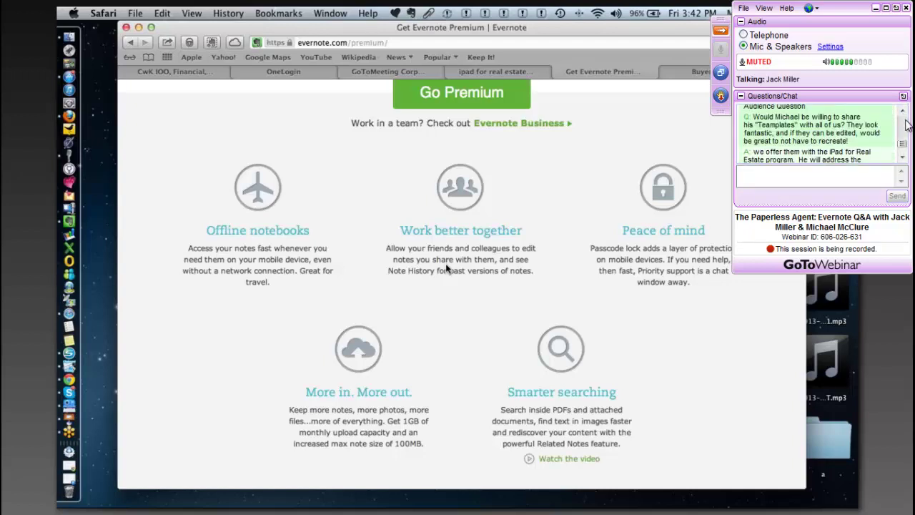
pyautogui.scroll(10, 904, 125)
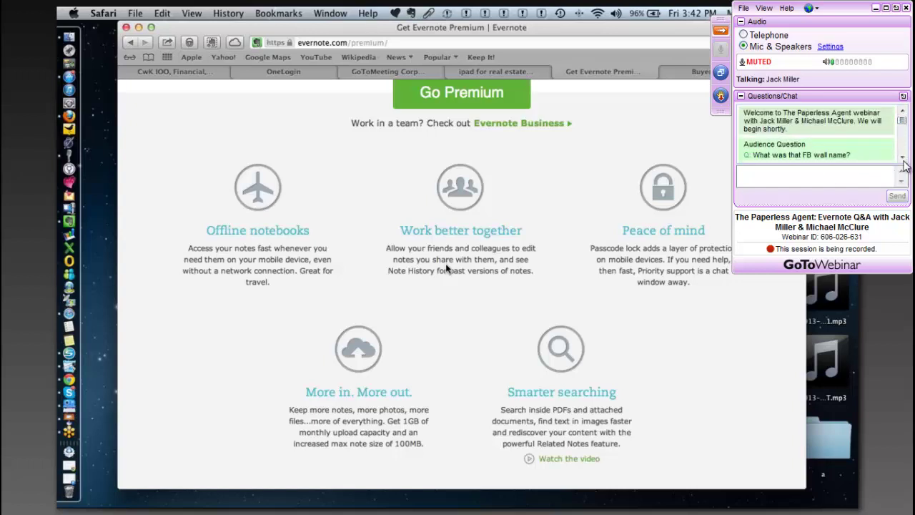
pyautogui.scroll(-5, 906, 166)
pyautogui.scroll(-4, 905, 165)
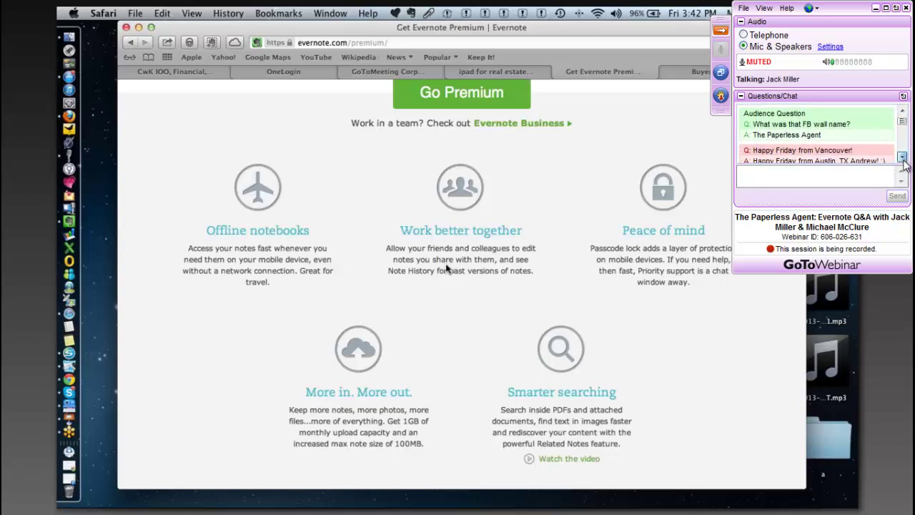
pyautogui.scroll(-2, 905, 165)
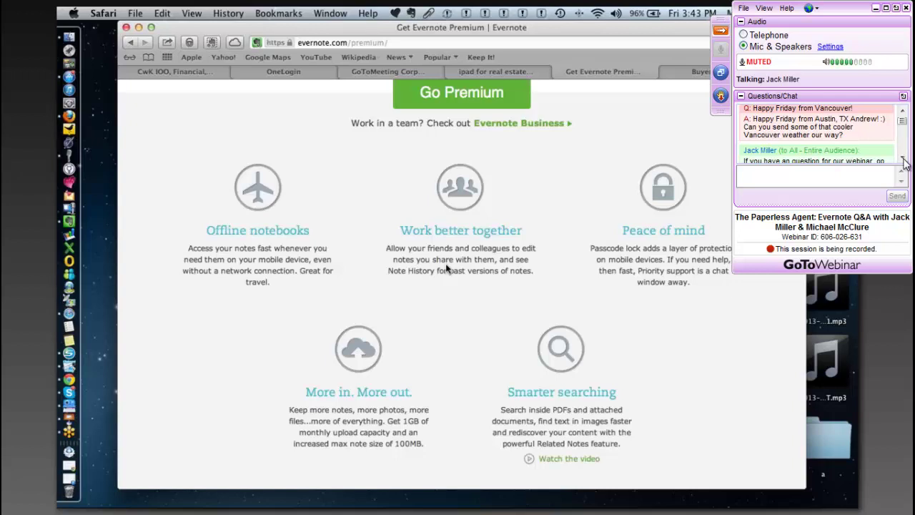
pyautogui.click(902, 160)
pyautogui.click(902, 160)
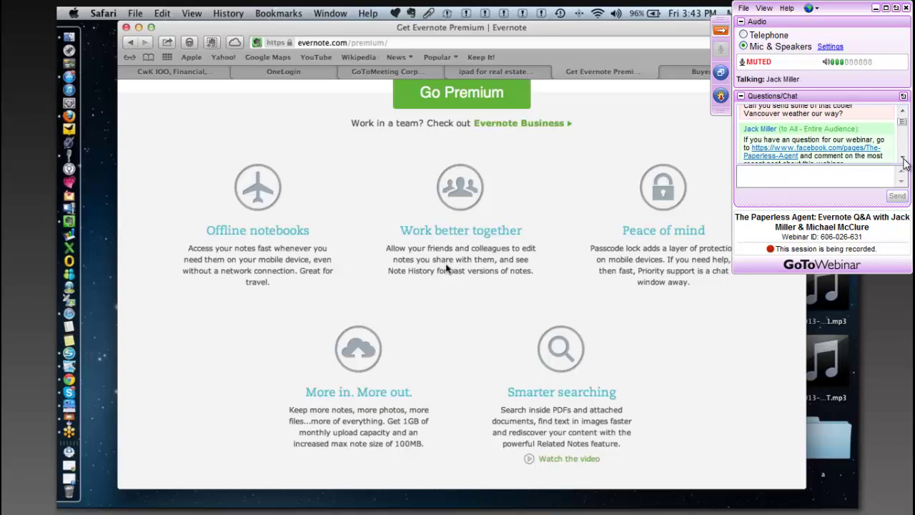
pyautogui.click(903, 161)
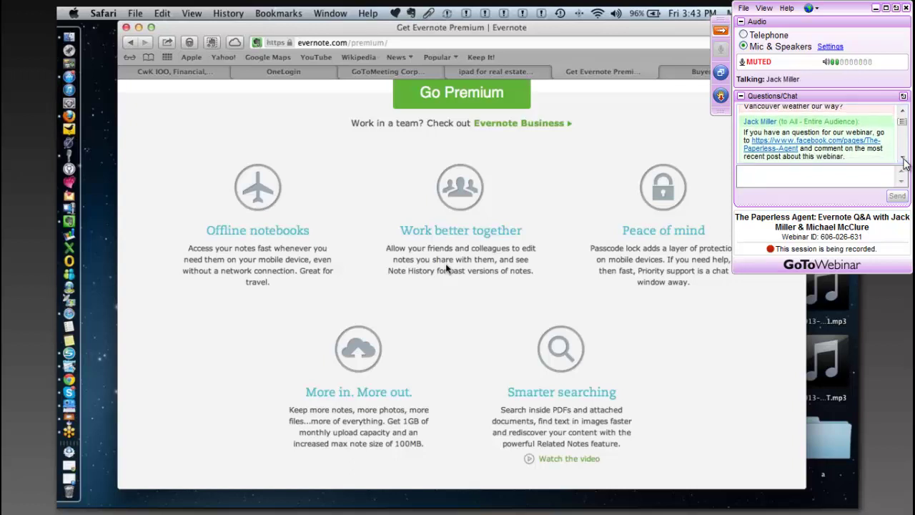
pyautogui.click(903, 161)
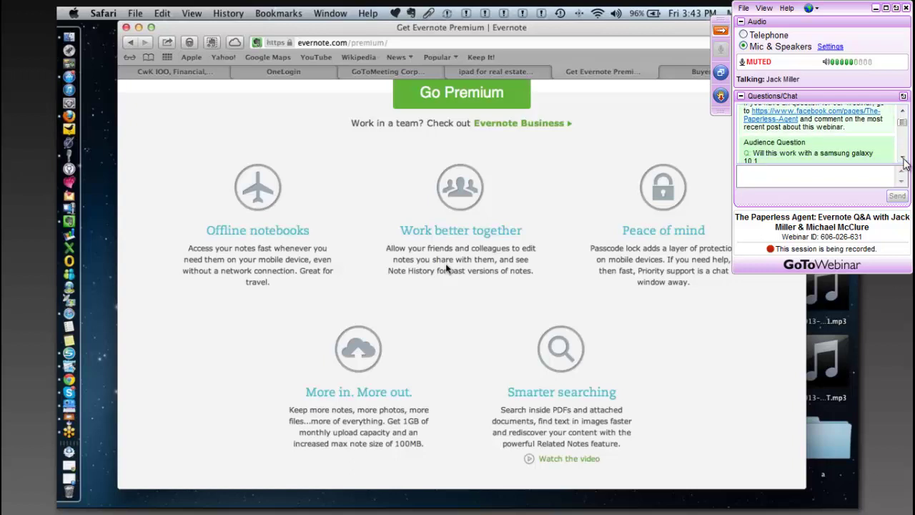
pyautogui.click(903, 161)
pyautogui.click(903, 161)
pyautogui.click(903, 161)
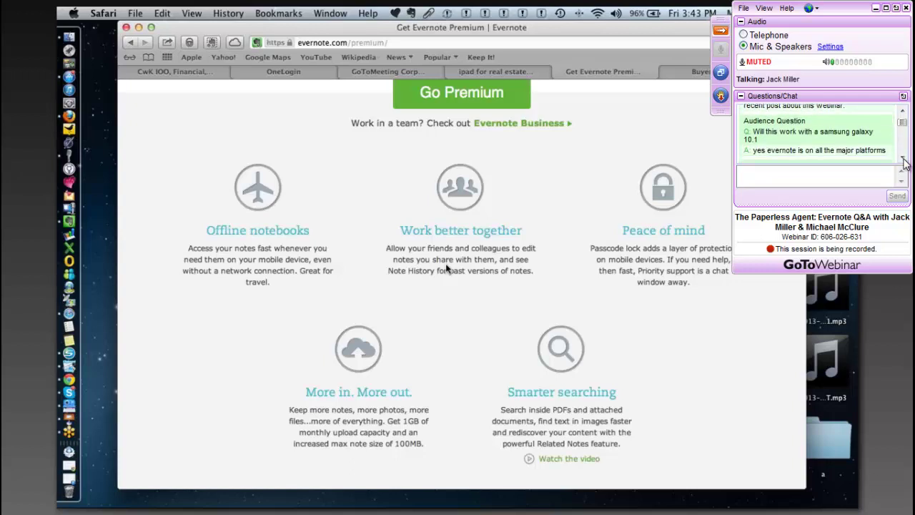
pyautogui.click(902, 161)
pyautogui.click(903, 160)
pyautogui.click(902, 160)
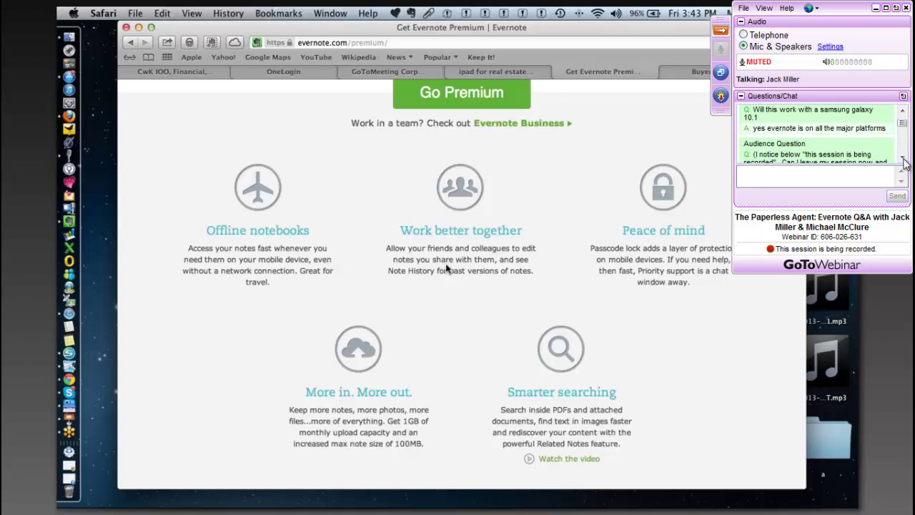
pyautogui.click(903, 161)
pyautogui.click(903, 160)
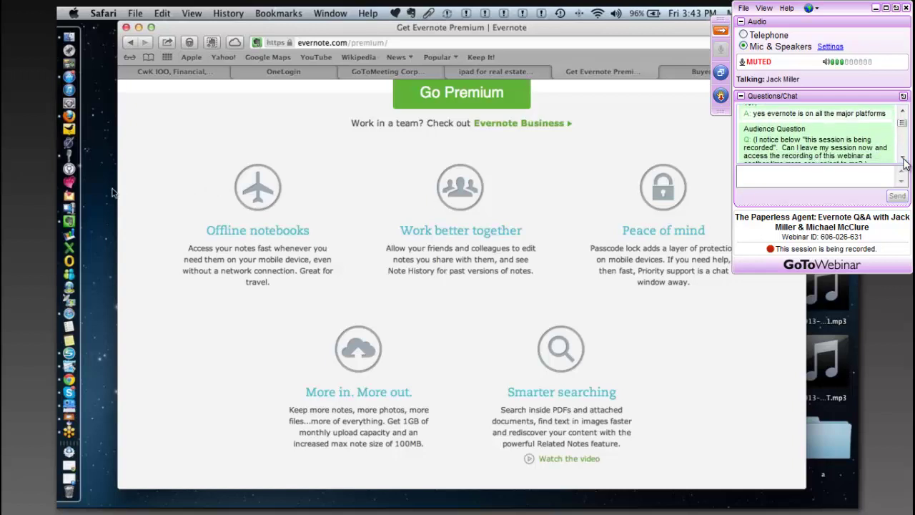
pyautogui.click(903, 161)
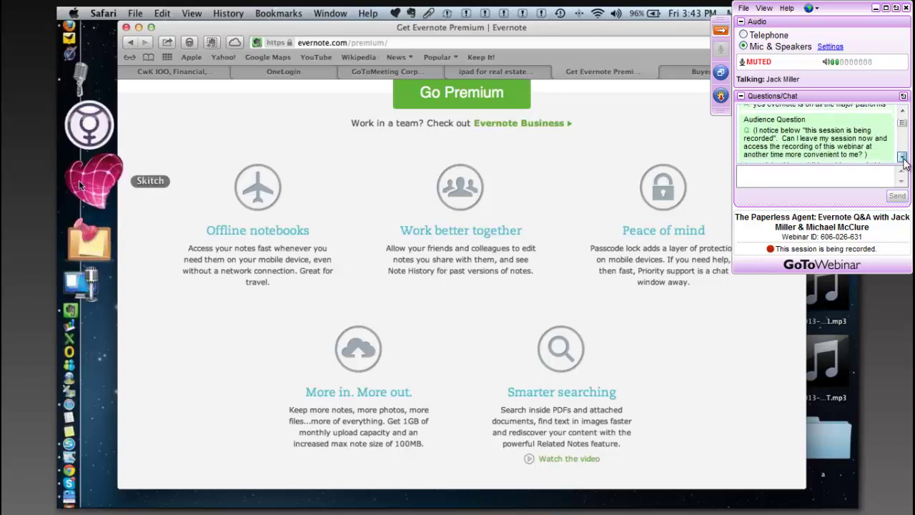
pyautogui.click(903, 161)
pyautogui.click(903, 161)
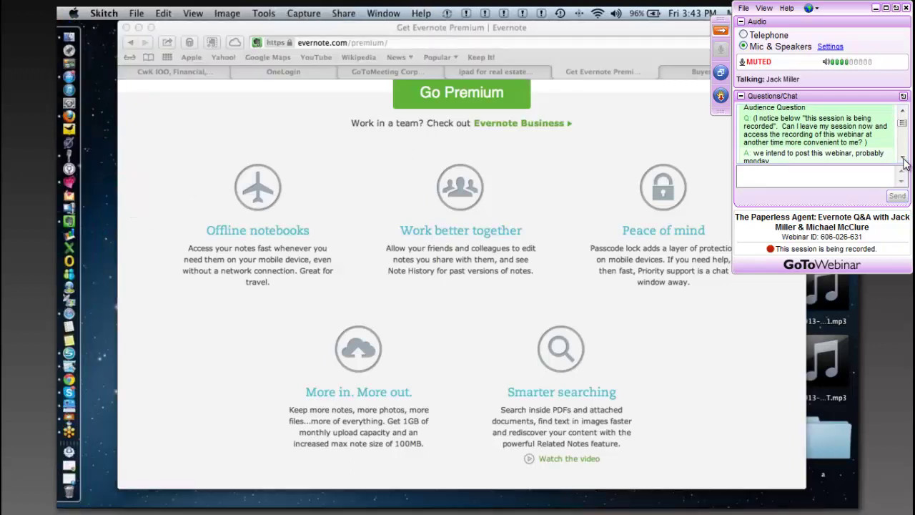
pyautogui.click(903, 161)
pyautogui.click(903, 161)
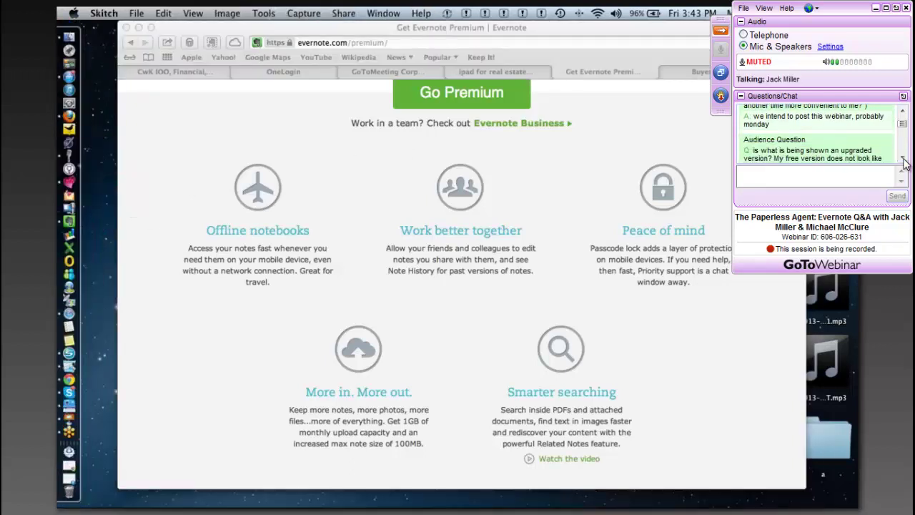
pyautogui.click(903, 160)
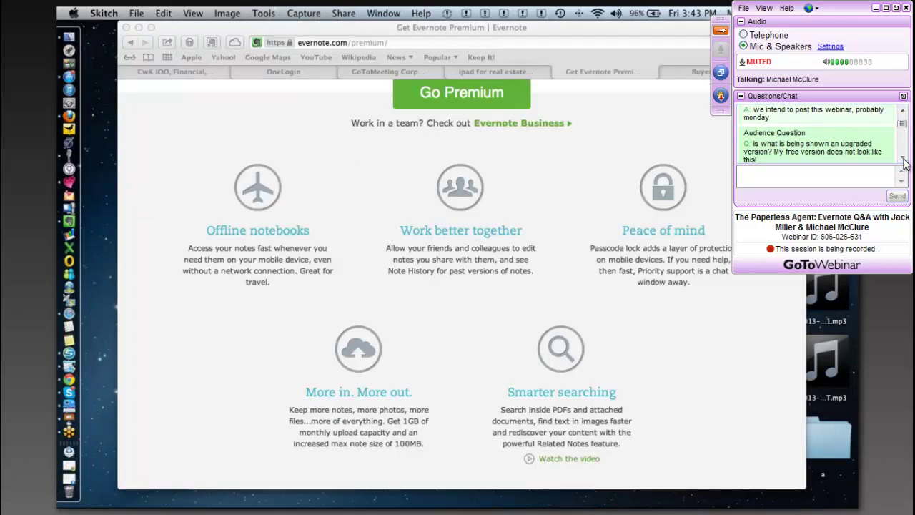
pyautogui.click(903, 161)
pyautogui.click(903, 161)
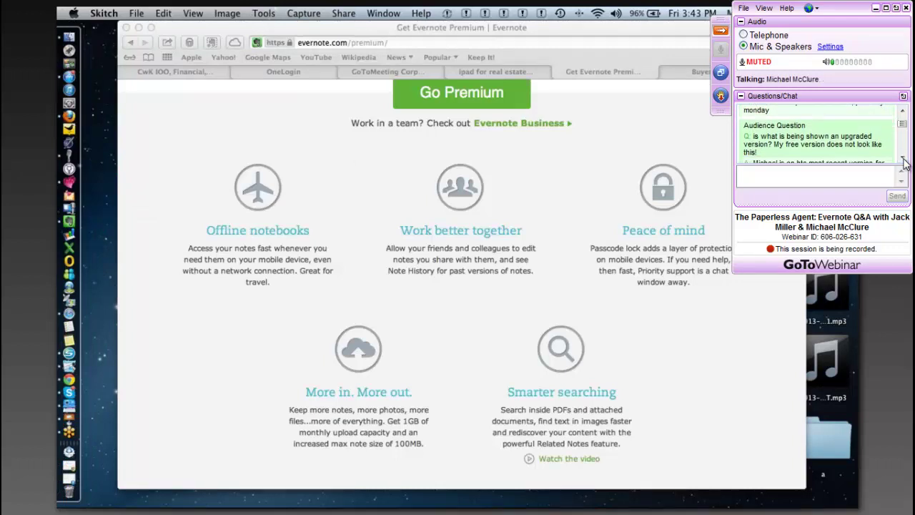
pyautogui.click(903, 161)
pyautogui.click(903, 161)
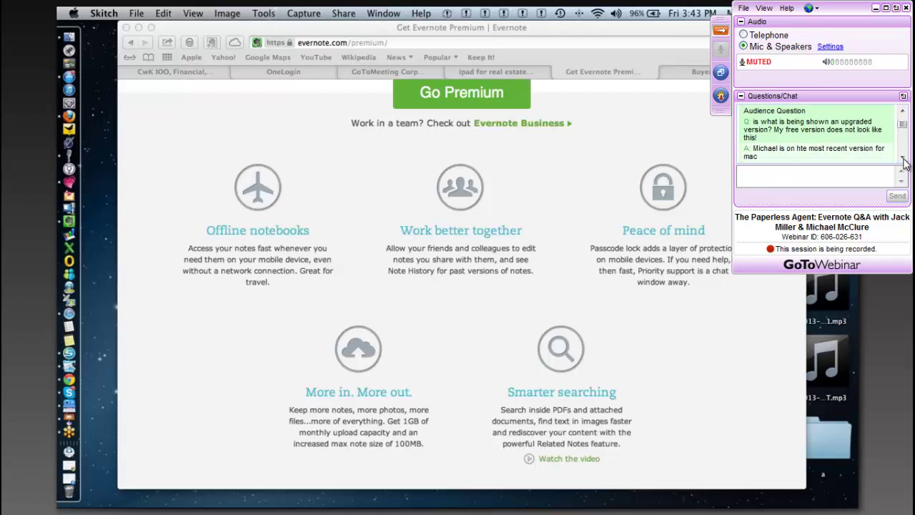
pyautogui.click(903, 161)
pyautogui.click(903, 161)
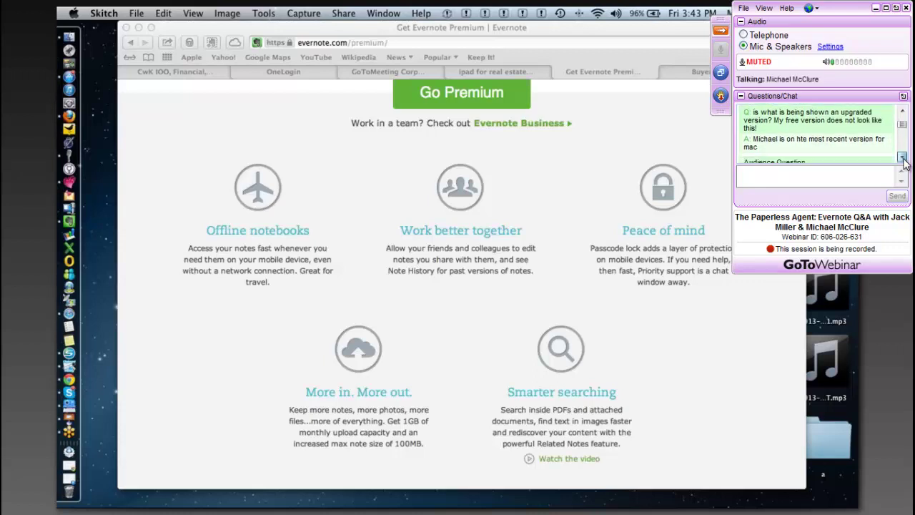
pyautogui.click(903, 161)
pyautogui.click(903, 161)
pyautogui.click(903, 161)
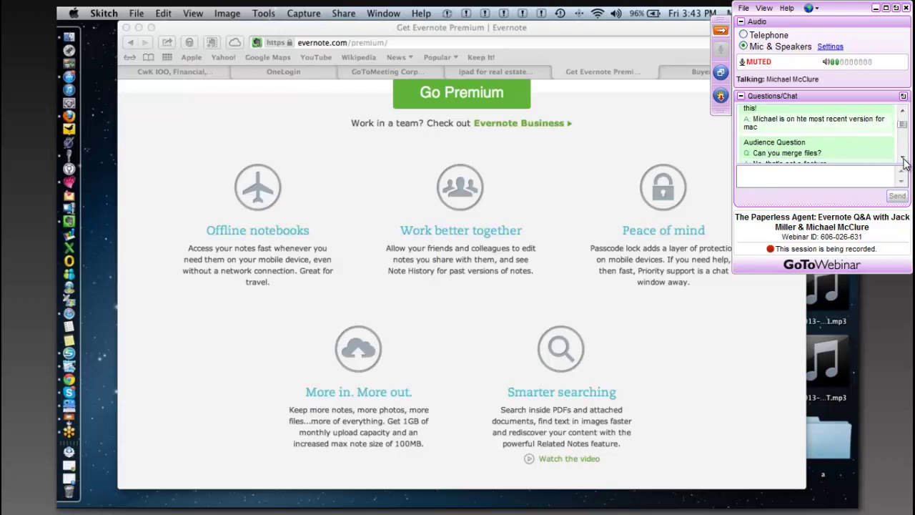
pyautogui.click(902, 161)
pyautogui.click(903, 161)
pyautogui.click(903, 161)
pyautogui.click(903, 161)
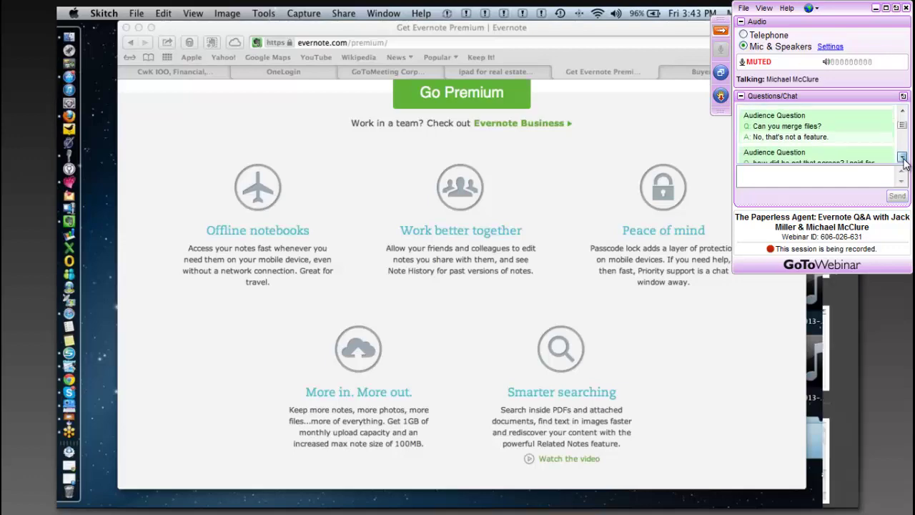
pyautogui.click(903, 161)
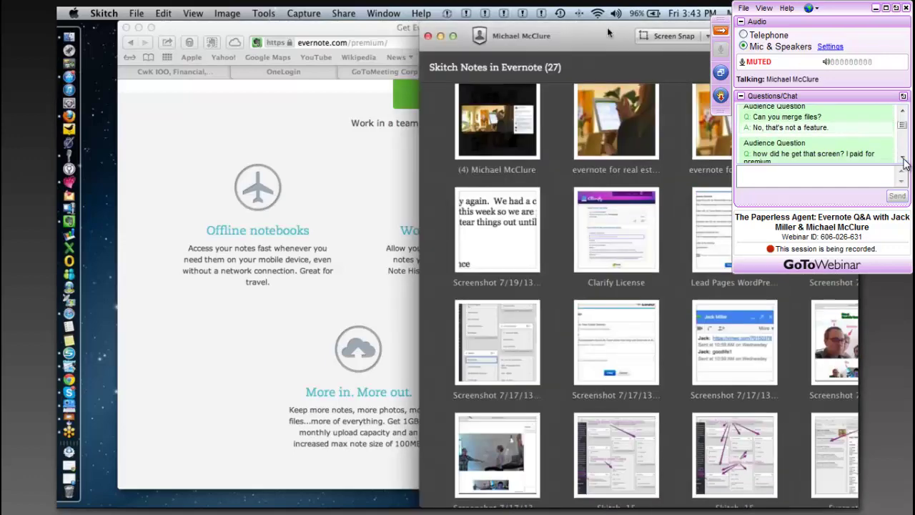
pyautogui.moveTo(607, 28); pyautogui.dragTo(344, 13)
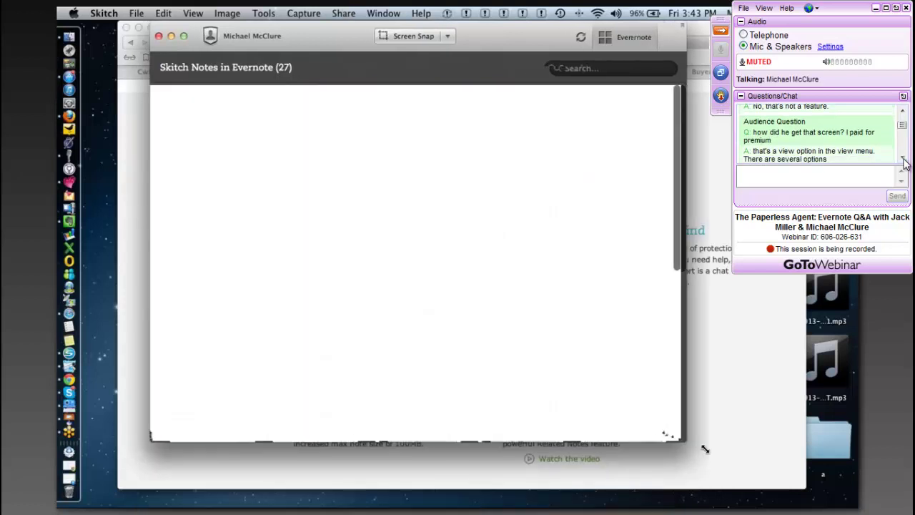
pyautogui.click(904, 163)
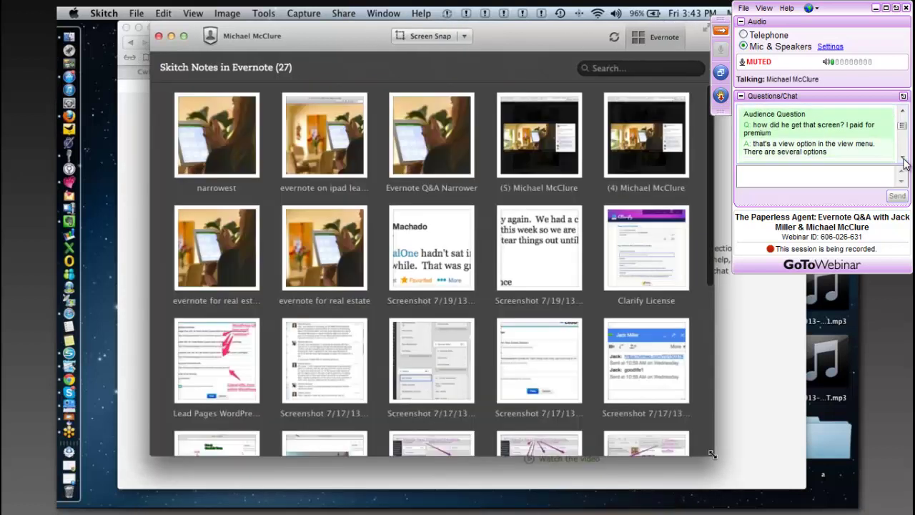
pyautogui.click(902, 157)
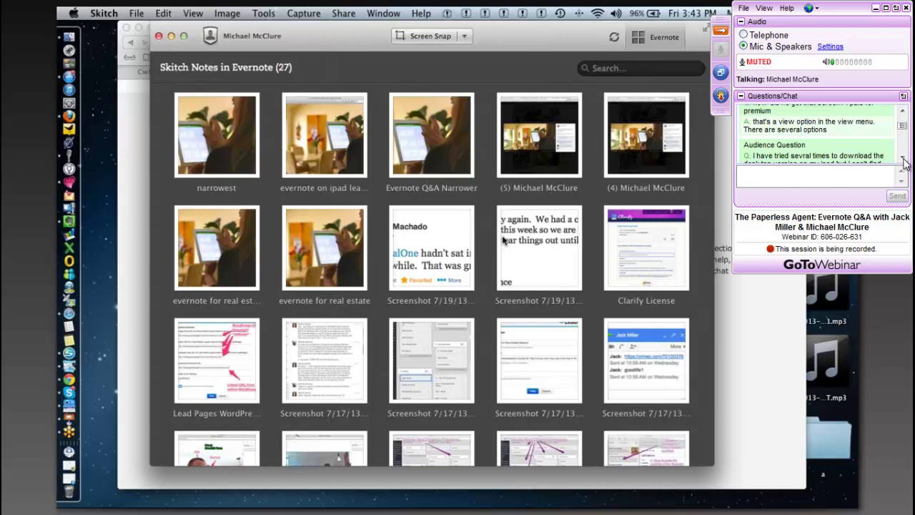
pyautogui.click(903, 160)
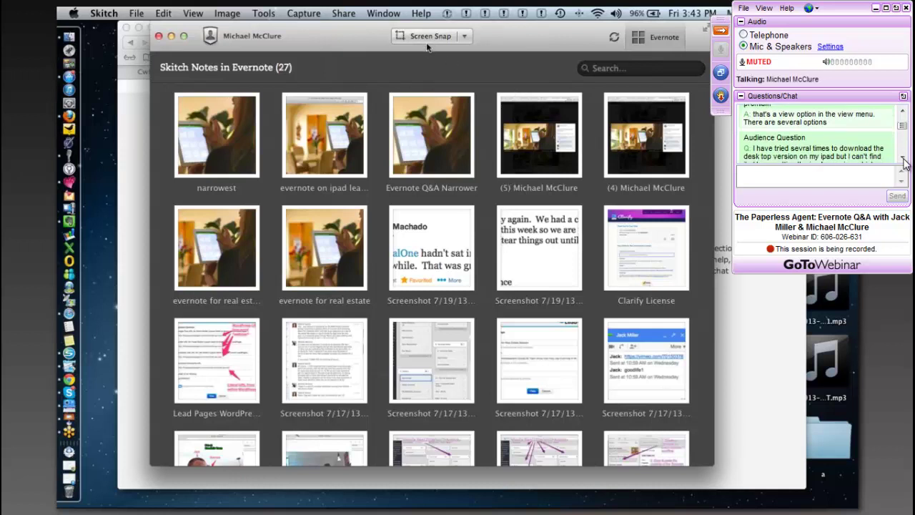
pyautogui.click(903, 160)
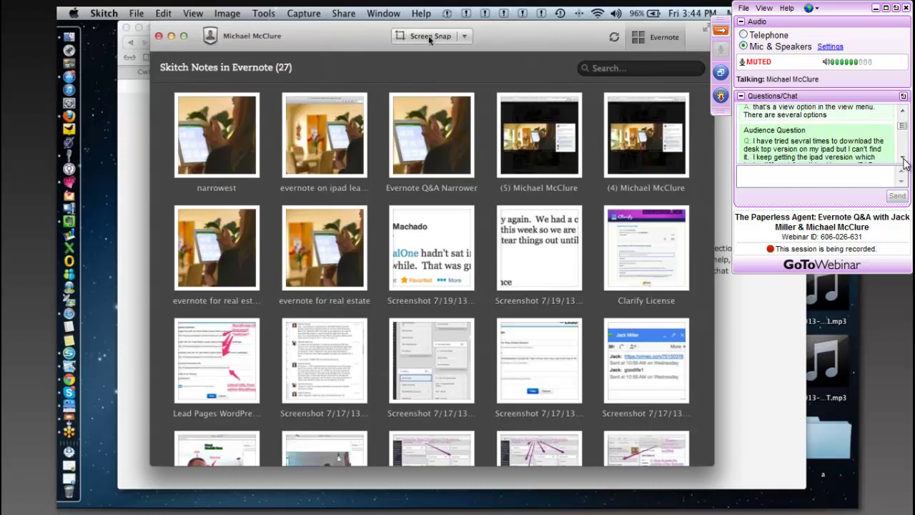
pyautogui.click(903, 160)
pyautogui.click(903, 160)
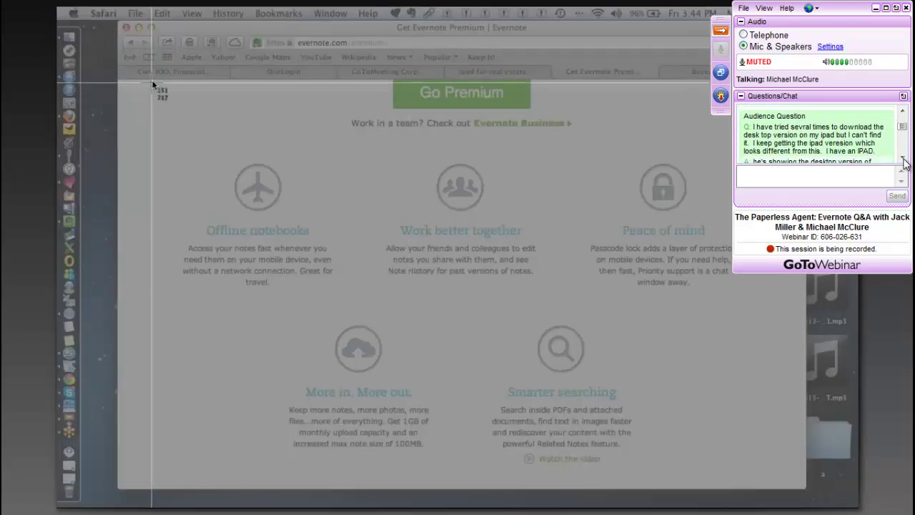
# - Snap the Safari Premium features page in Skitch as a 1029 x 638 screenshot
pyautogui.click(903, 160)
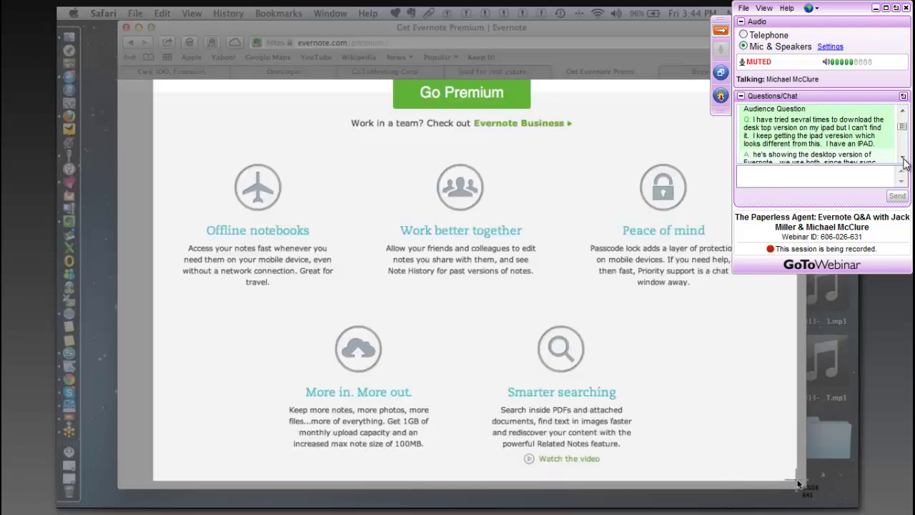
pyautogui.click(903, 160)
pyautogui.click(903, 160)
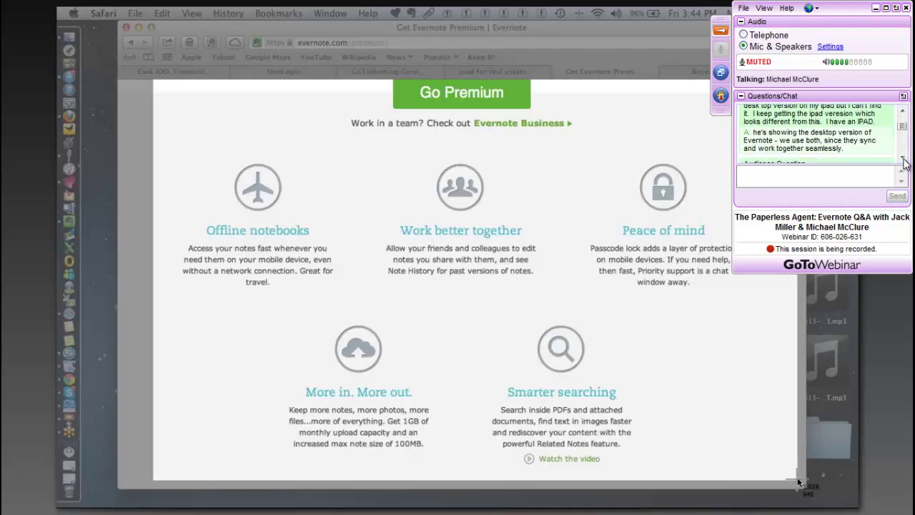
pyautogui.click(903, 160)
pyautogui.click(903, 160)
pyautogui.click(902, 160)
pyautogui.click(903, 160)
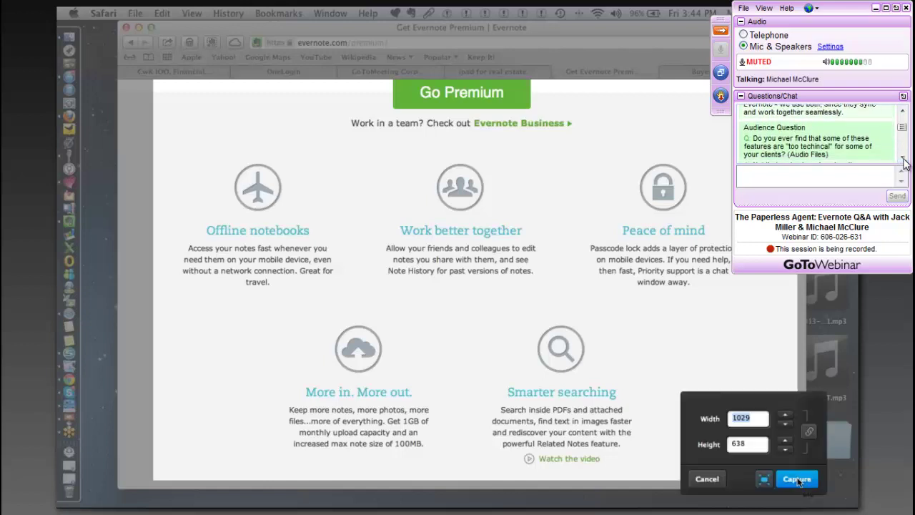
pyautogui.click(903, 160)
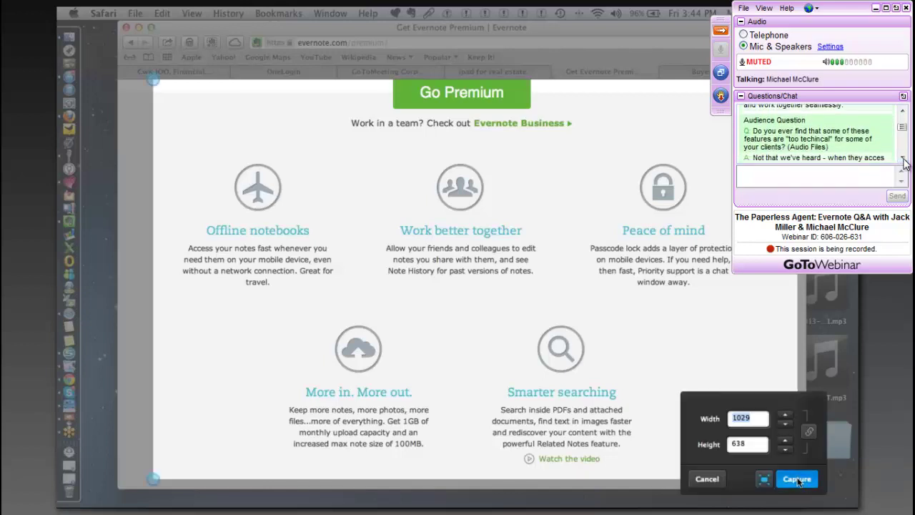
pyautogui.click(903, 160)
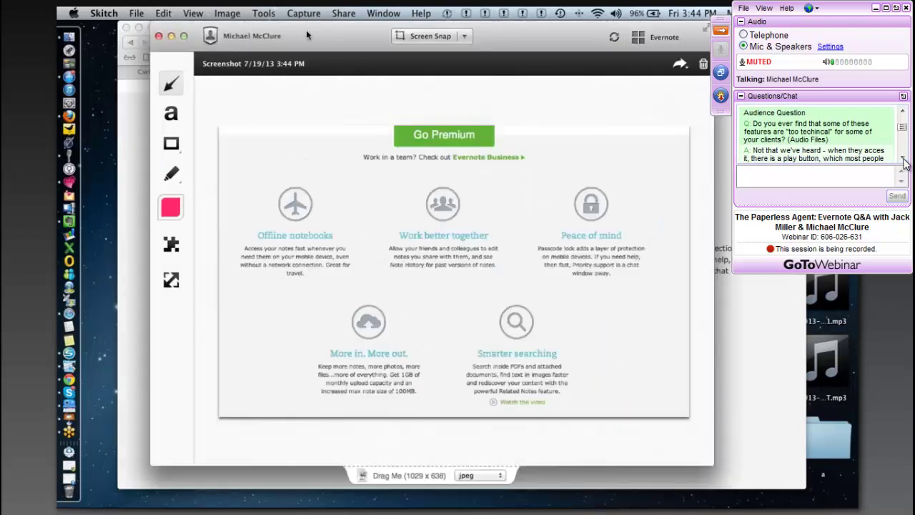
# - Annotate the screenshot with a pink arrow toward Work better together and a text label
pyautogui.click(903, 161)
pyautogui.click(903, 160)
pyautogui.click(903, 160)
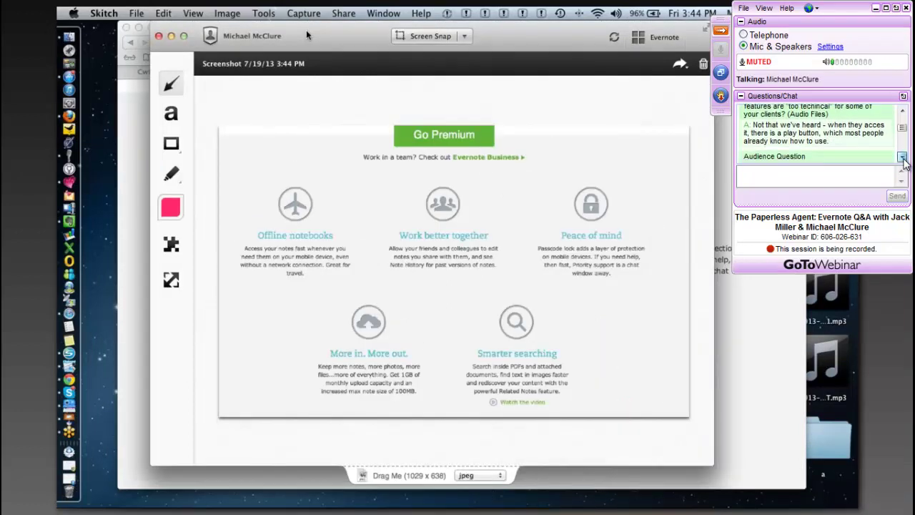
pyautogui.click(903, 160)
pyautogui.click(903, 160)
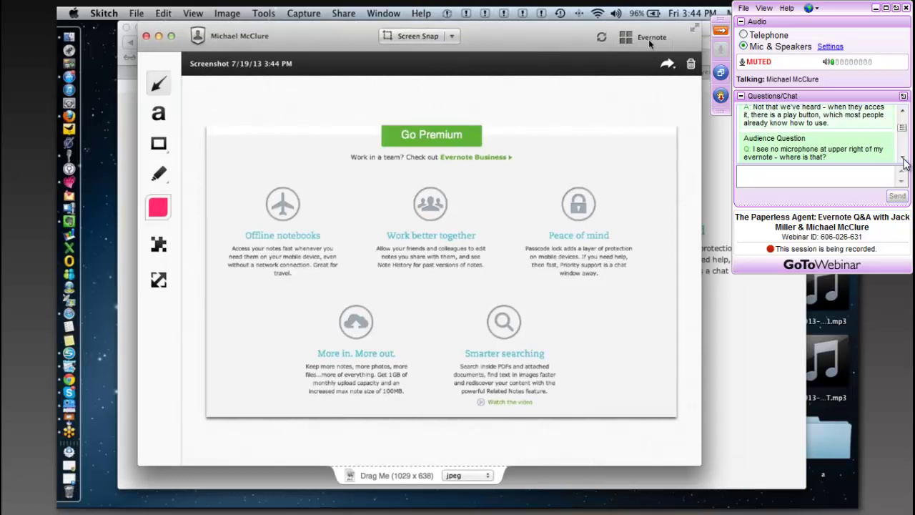
pyautogui.click(903, 160)
pyautogui.click(903, 160)
pyautogui.click(903, 160)
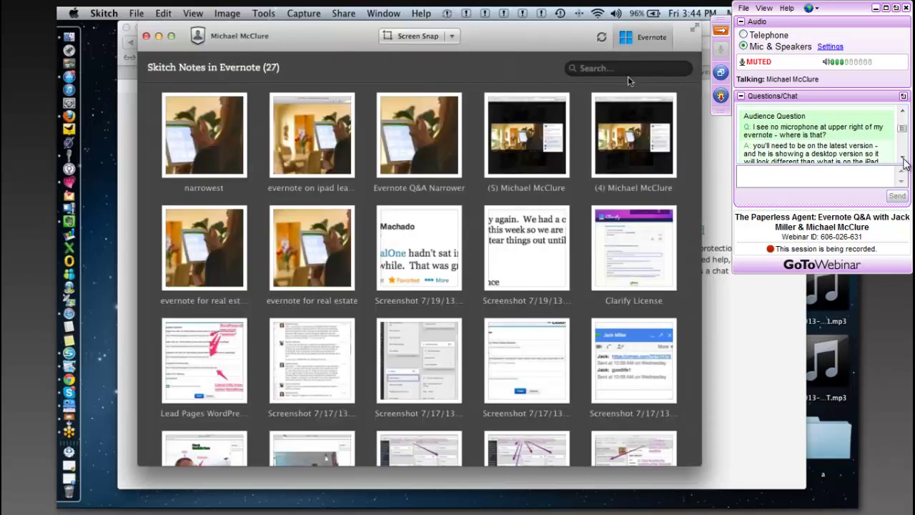
pyautogui.click(903, 160)
pyautogui.click(903, 160)
pyautogui.click(903, 160)
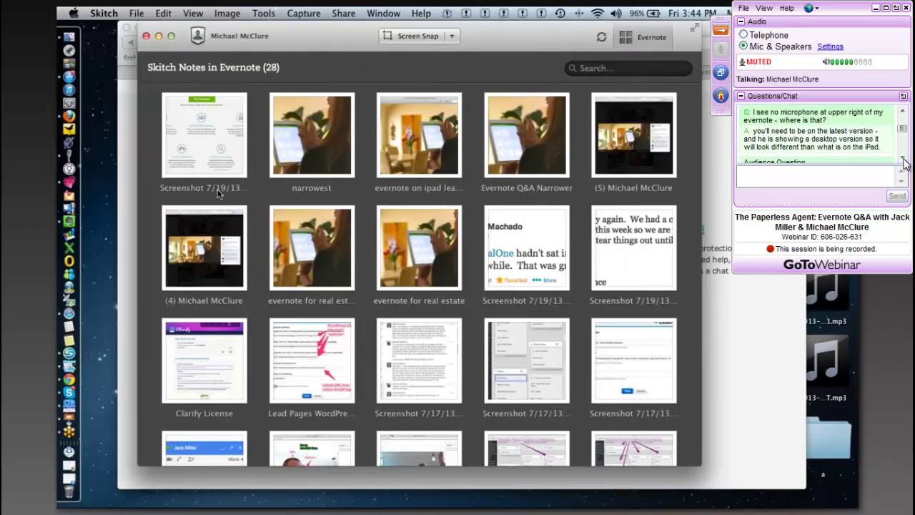
pyautogui.click(902, 160)
pyautogui.click(903, 160)
pyautogui.click(903, 160)
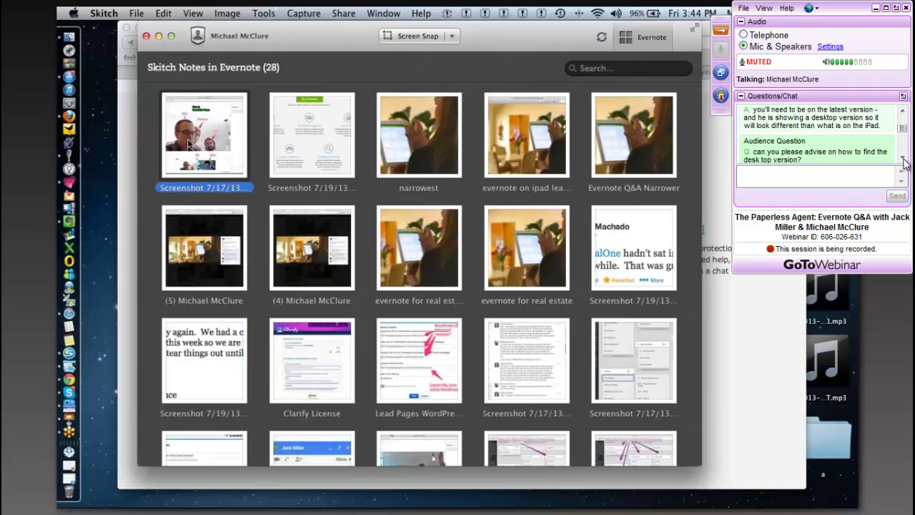
pyautogui.click(903, 160)
pyautogui.click(903, 160)
pyautogui.click(903, 160)
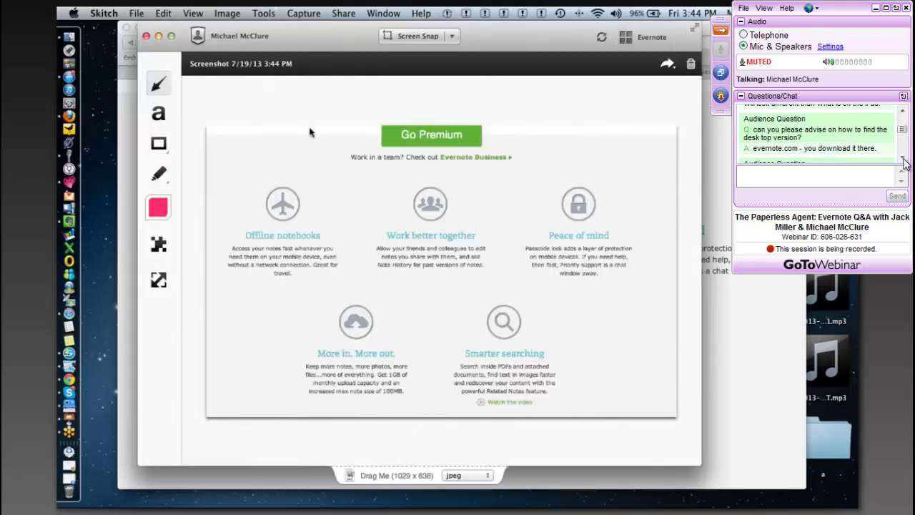
pyautogui.click(903, 160)
pyautogui.click(903, 160)
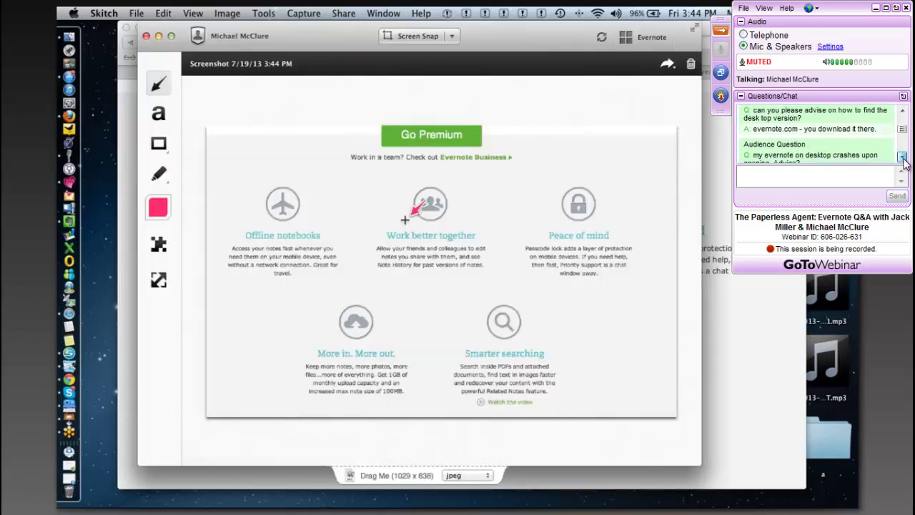
pyautogui.click(903, 161)
pyautogui.click(903, 160)
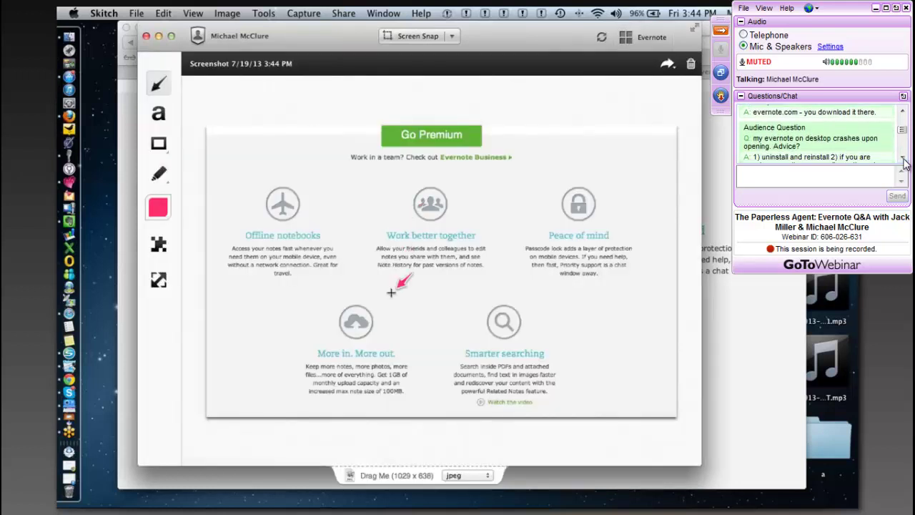
pyautogui.click(903, 161)
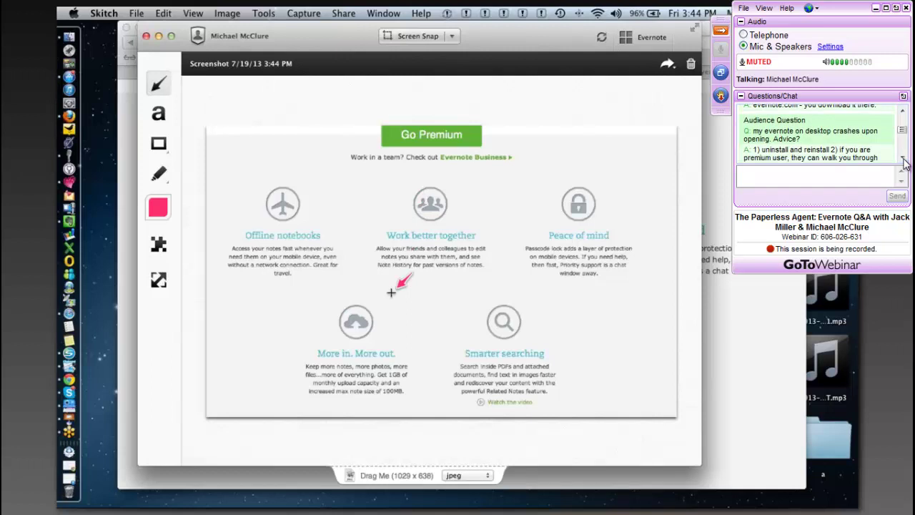
pyautogui.click(903, 160)
pyautogui.click(903, 161)
pyautogui.click(903, 160)
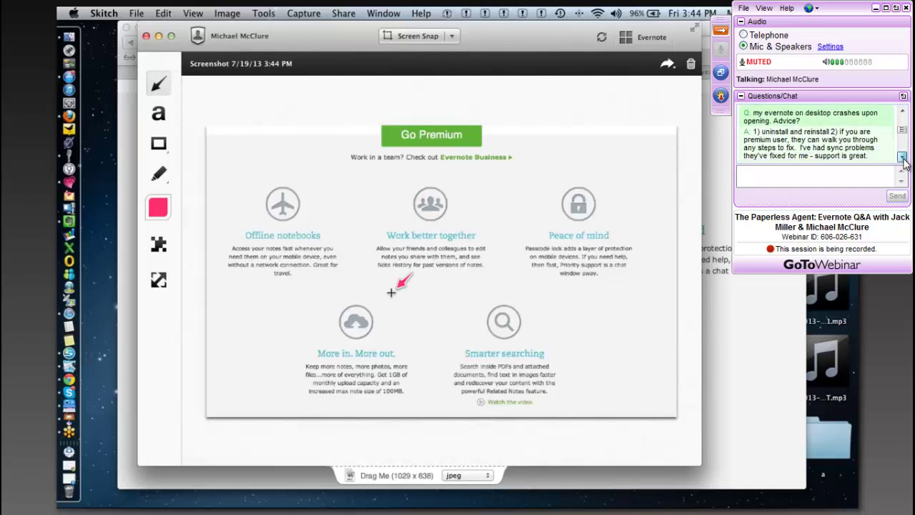
pyautogui.click(903, 160)
pyautogui.click(903, 160)
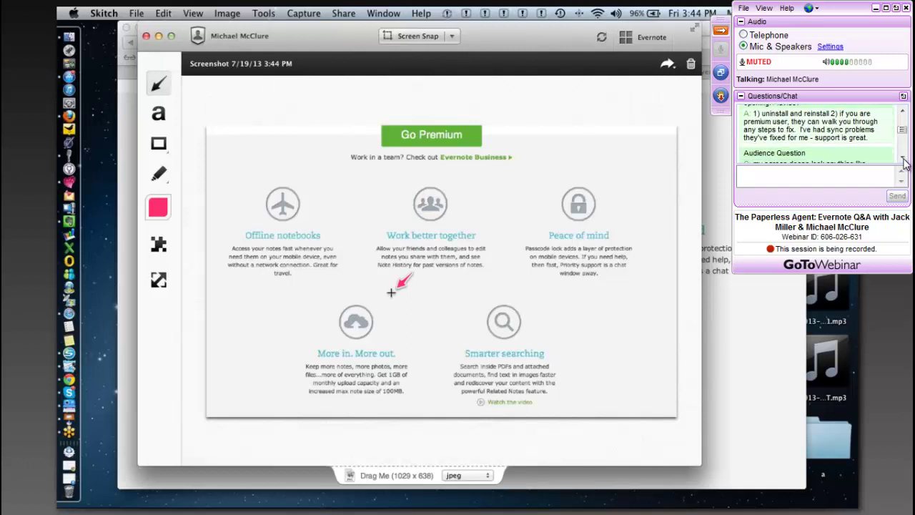
pyautogui.click(903, 160)
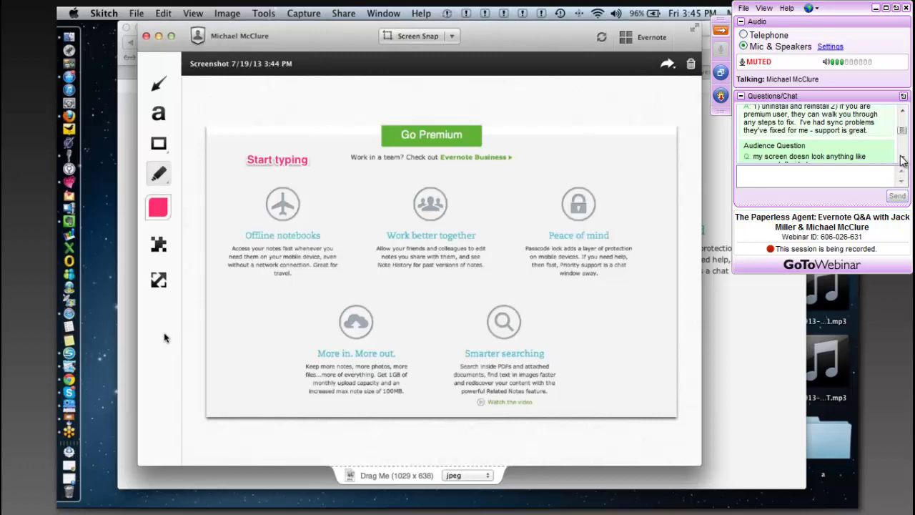
# - Bring up Skitch's sharing options for the Premium screenshot with its pink 'Start typing' label
pyautogui.scroll(-3, 901, 161)
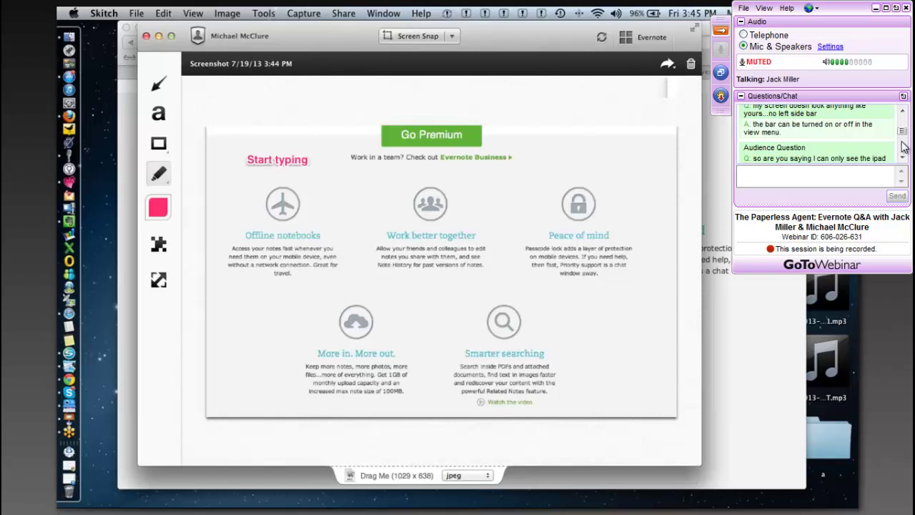
pyautogui.click(667, 64)
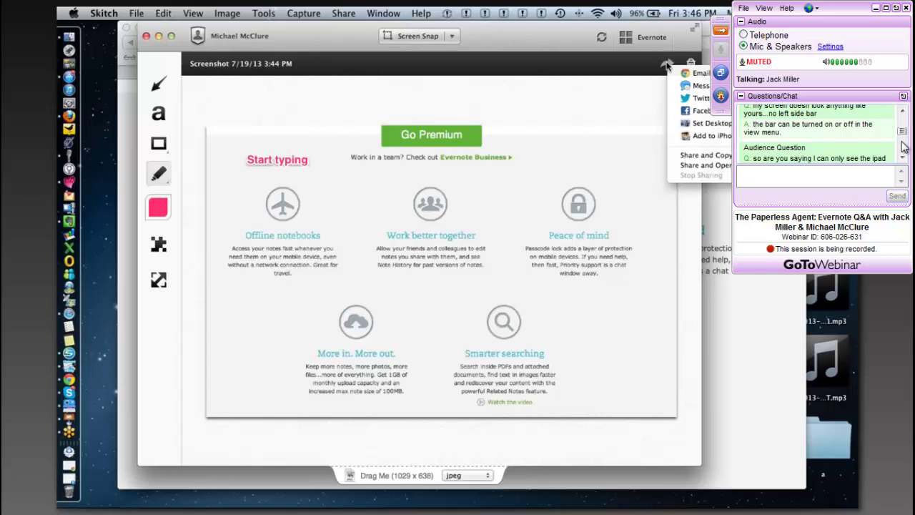
pyautogui.scroll(-1, 903, 147)
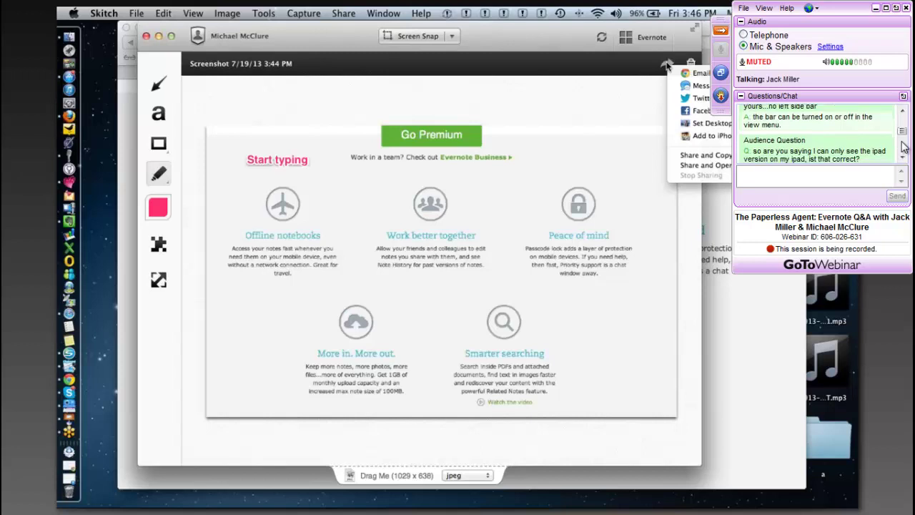
pyautogui.scroll(-3, 903, 147)
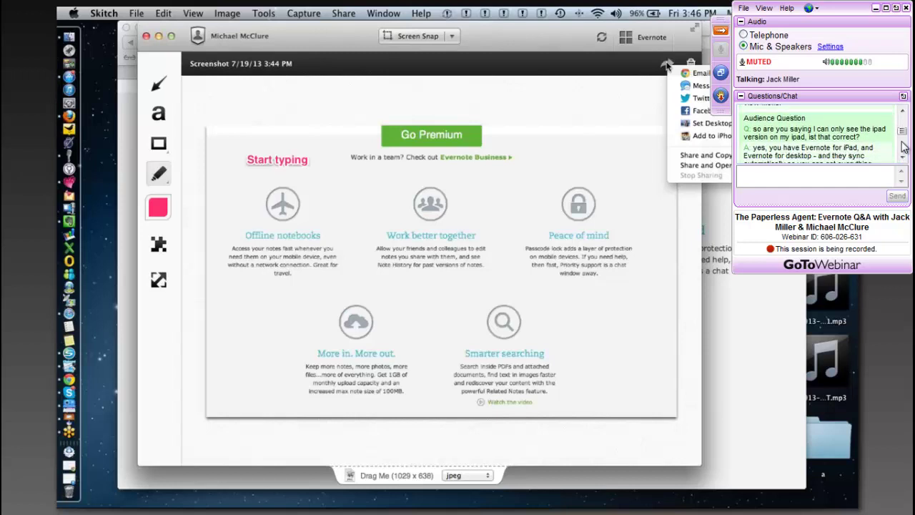
pyautogui.scroll(-1, 902, 146)
pyautogui.scroll(-1, 903, 146)
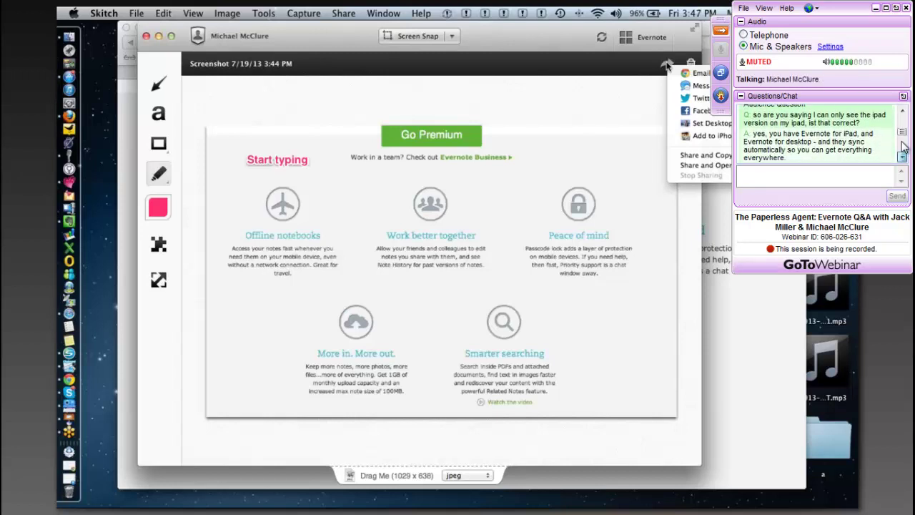
pyautogui.scroll(-5, 903, 146)
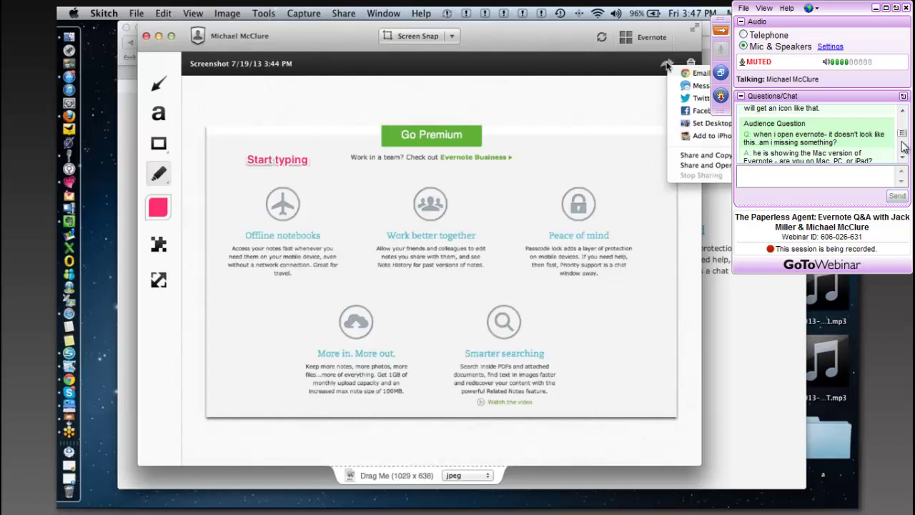
pyautogui.scroll(-1, 905, 147)
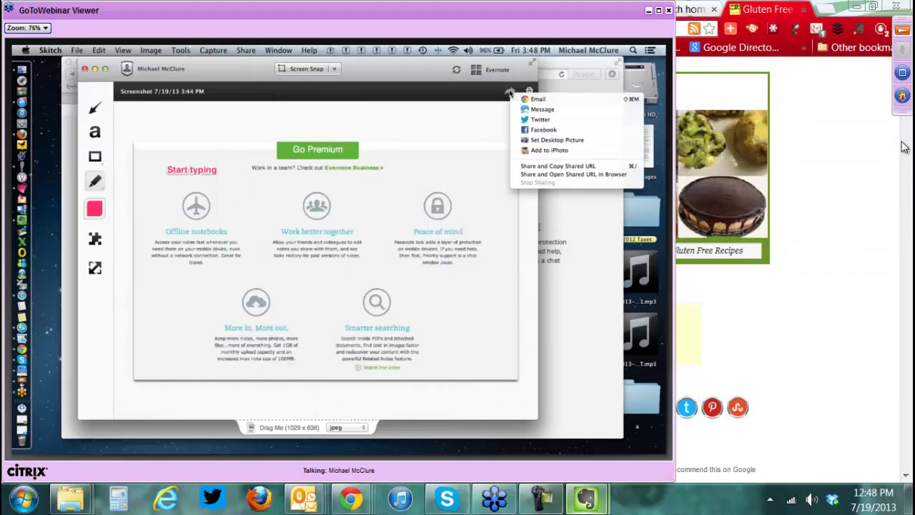
# - Glance at the Gluten Free S'mores note and recipe page, then return the webinar viewer to full screen
pyautogui.moveTo(586, 498)
pyautogui.click(678, 420)
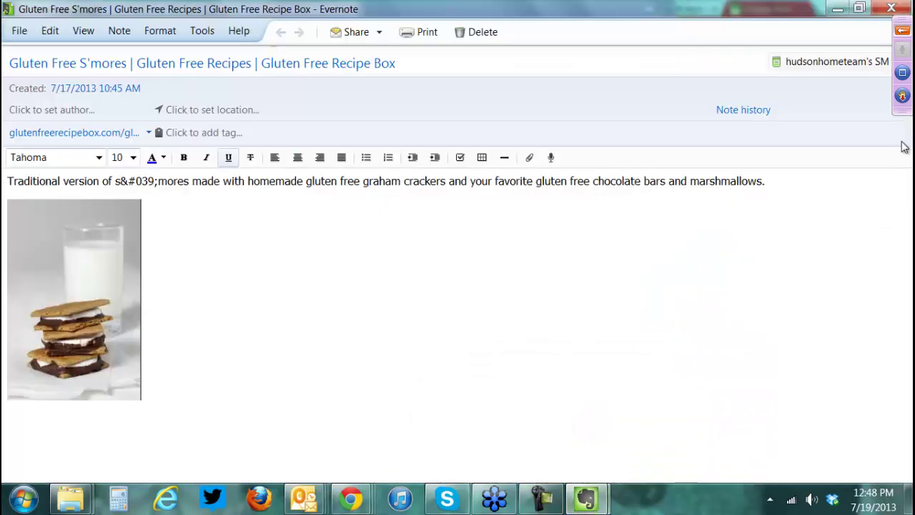
pyautogui.hotkey('alt', 'Tab')
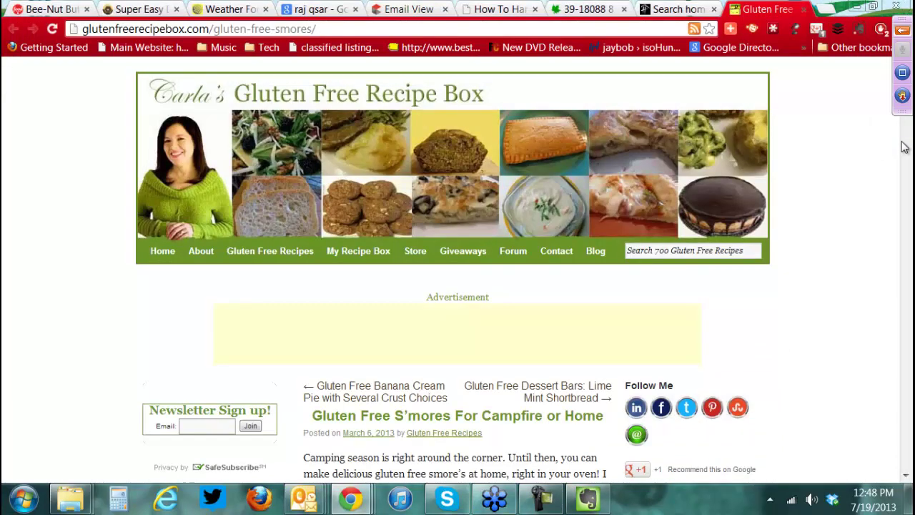
pyautogui.hotkey('alt', 'Tab')
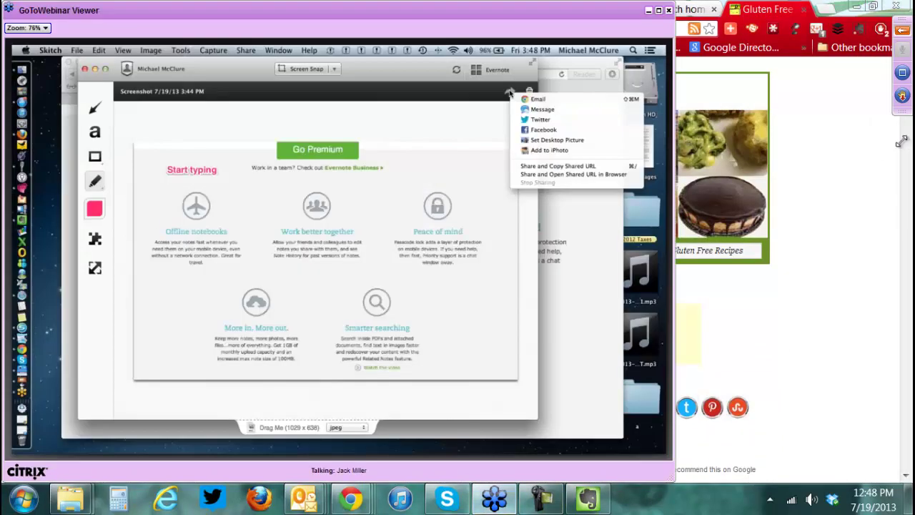
pyautogui.press('F11')
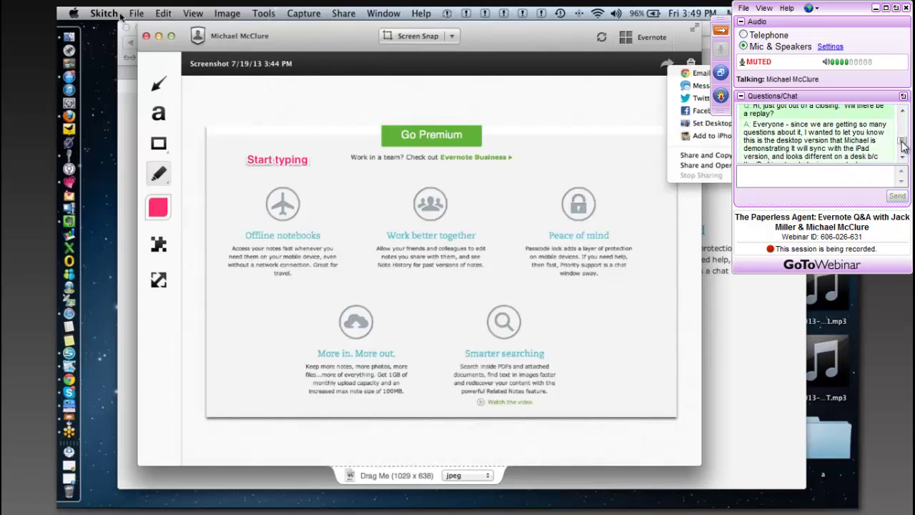
pyautogui.scroll(-3, 903, 147)
pyautogui.scroll(-4, 903, 147)
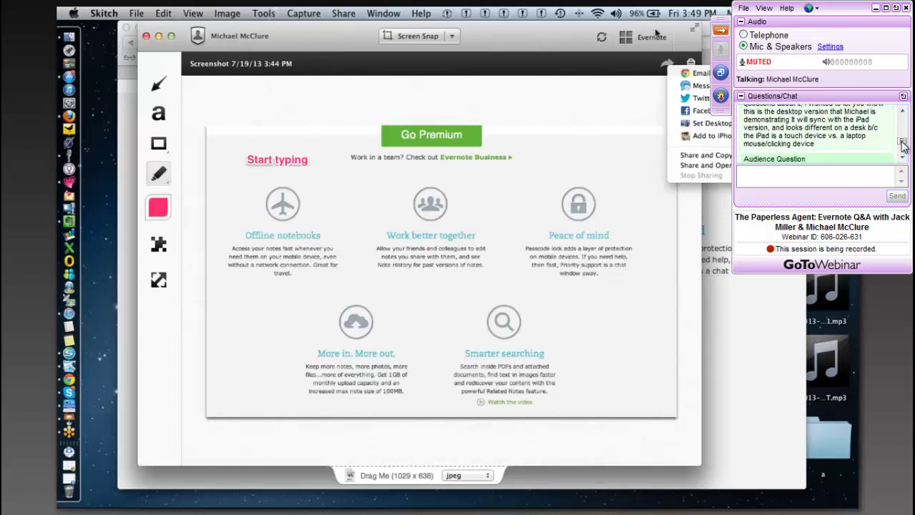
pyautogui.scroll(-5, 903, 147)
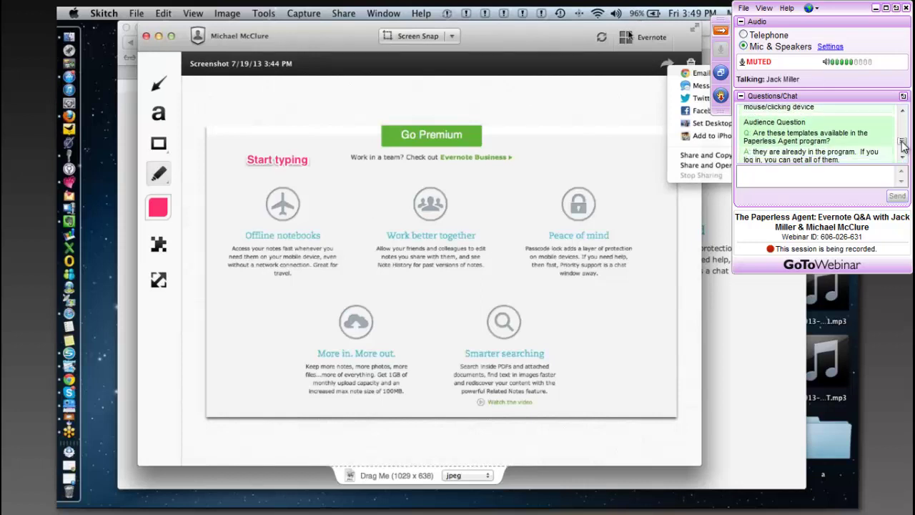
pyautogui.scroll(-5, 903, 146)
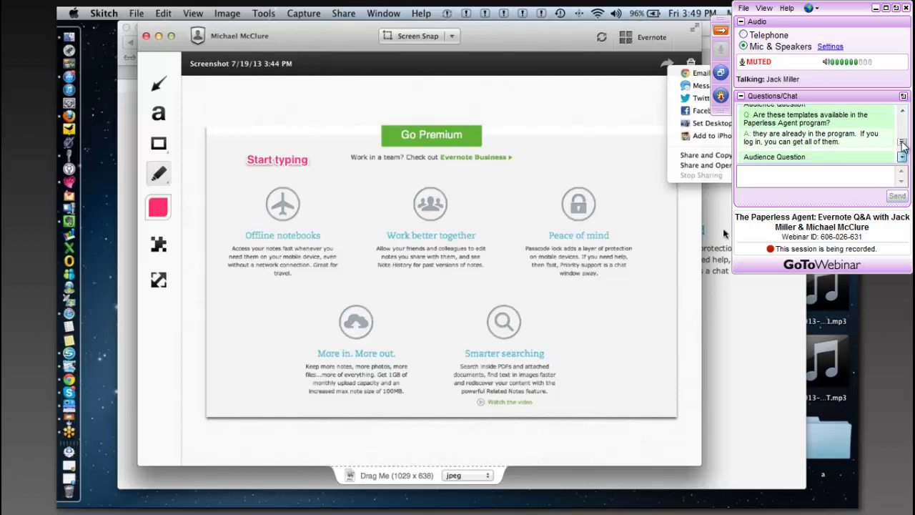
# - Scroll Safari's evernote.com/premium page to the Go Premium header showing $5.00/month or $45.00/year
pyautogui.scroll(-1, 903, 147)
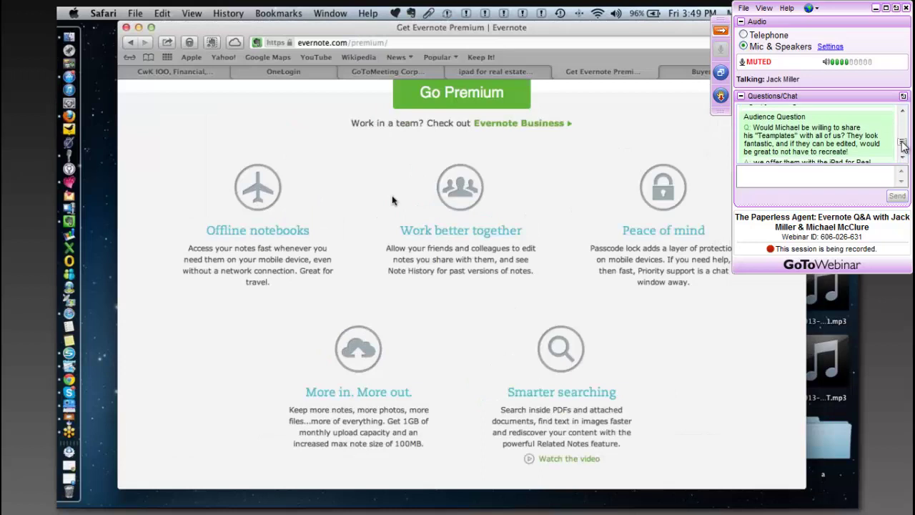
pyautogui.scroll(-1, 903, 146)
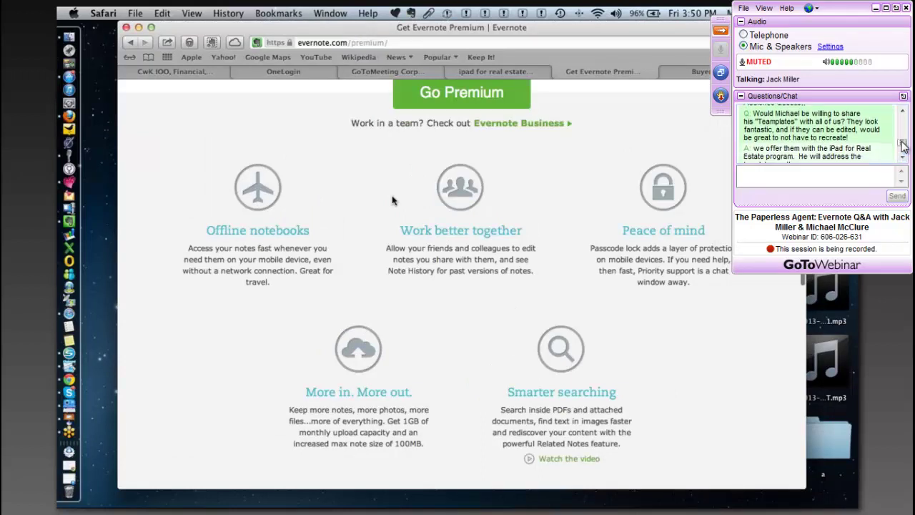
pyautogui.scroll(-2, 903, 147)
pyautogui.scroll(-3, 903, 146)
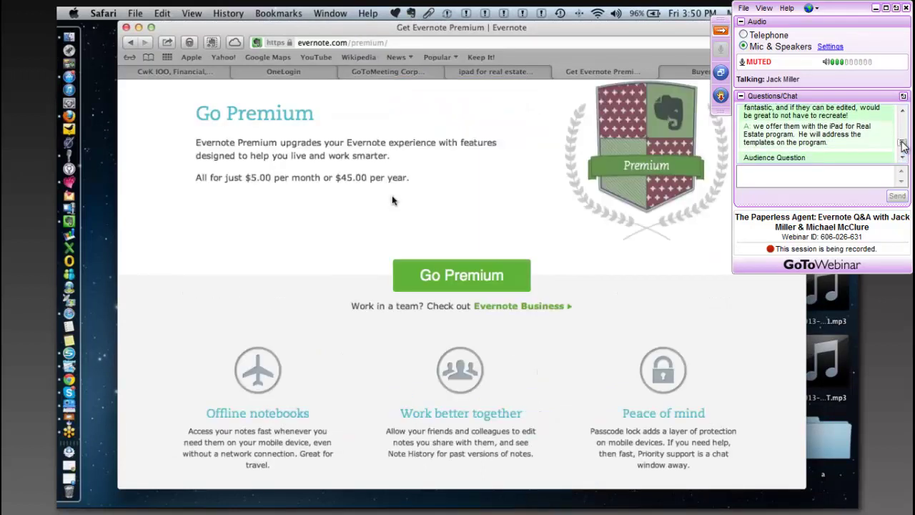
pyautogui.scroll(-2, 903, 147)
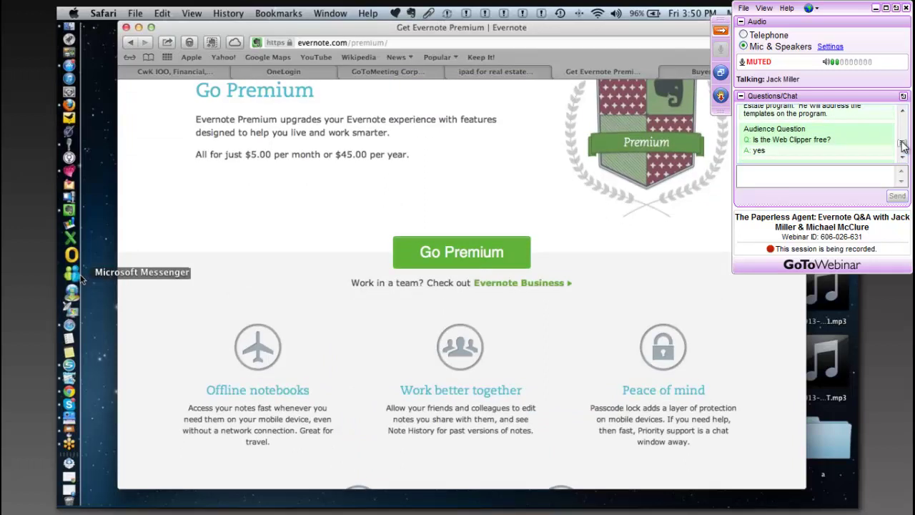
pyautogui.scroll(-3, 903, 146)
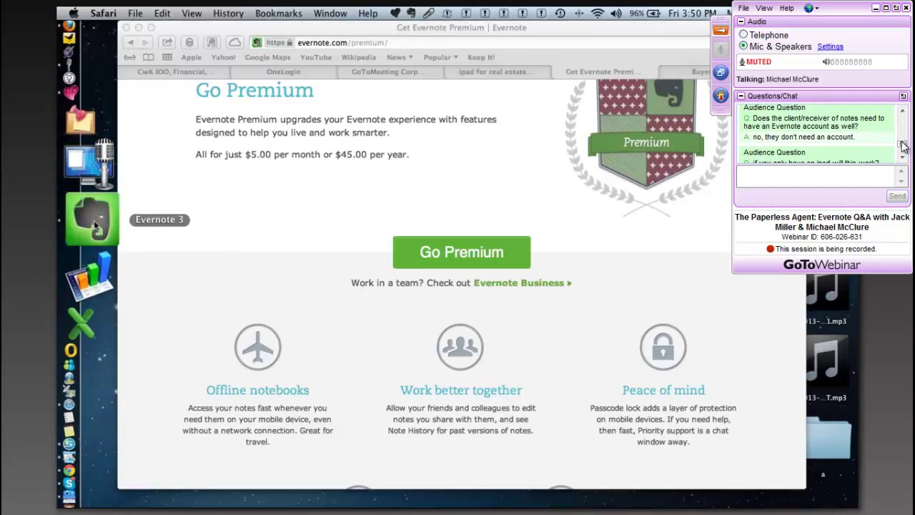
# - Find the Buyer Tour note in 6 - TEMPLATES and email it using Cmd+Shift+E
pyautogui.scroll(-1, 903, 146)
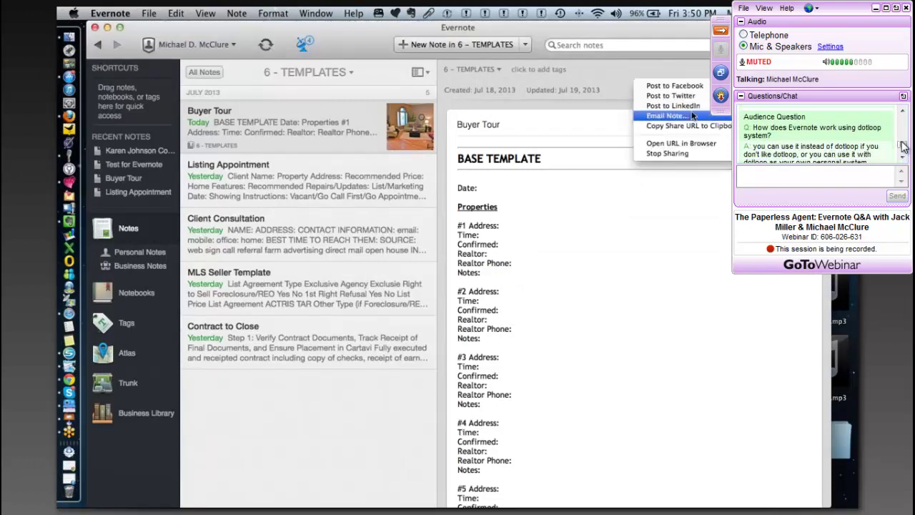
pyautogui.scroll(-1, 903, 146)
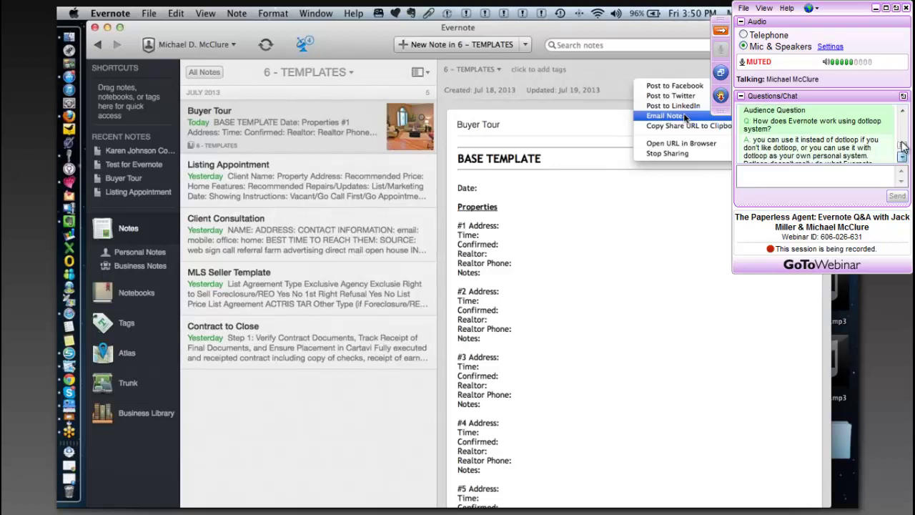
pyautogui.scroll(-2, 902, 146)
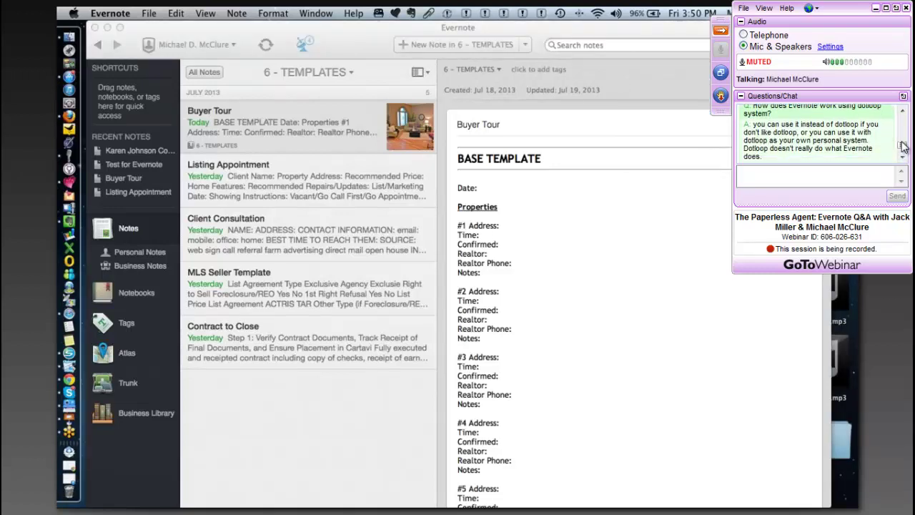
pyautogui.scroll(-1, 902, 146)
pyautogui.scroll(-2, 902, 146)
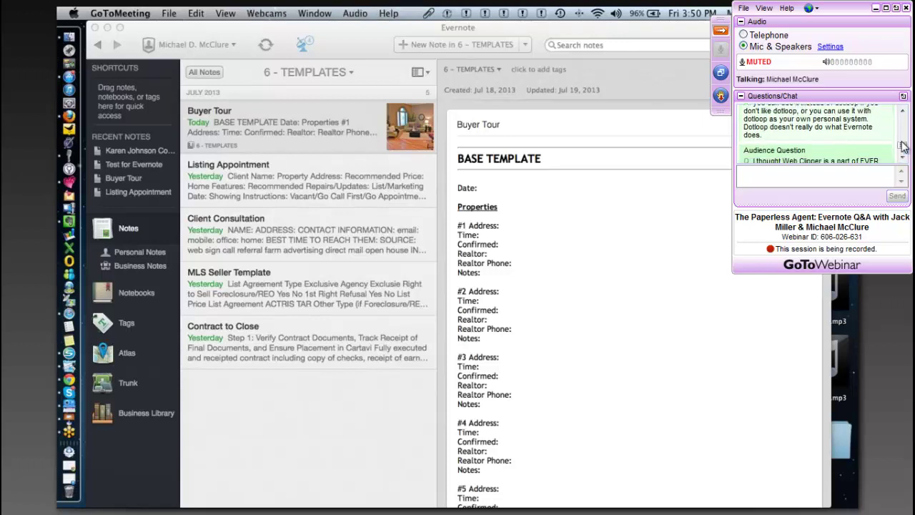
pyautogui.scroll(-2, 902, 146)
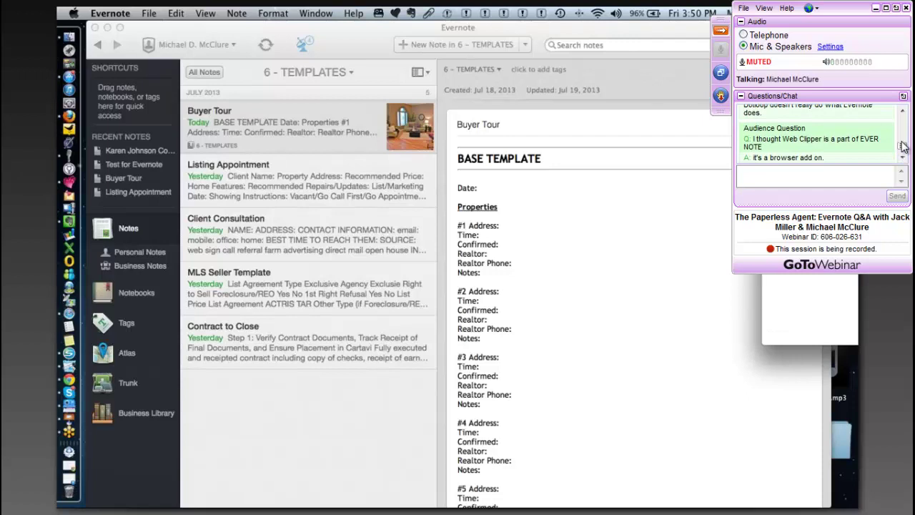
pyautogui.press('super+shift+e')
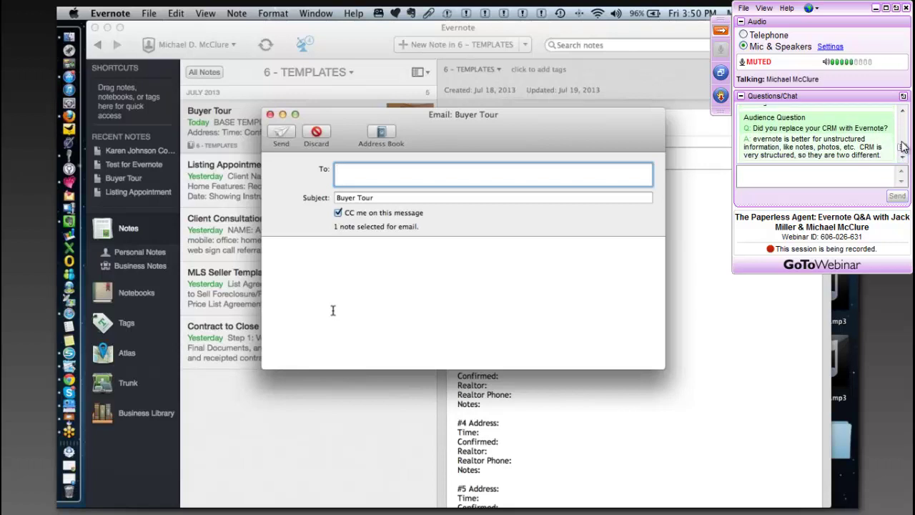
# - Collapse the webinar panel, then discard the unsent Buyer Tour email and confirm Delete
pyautogui.scroll(-1, 903, 147)
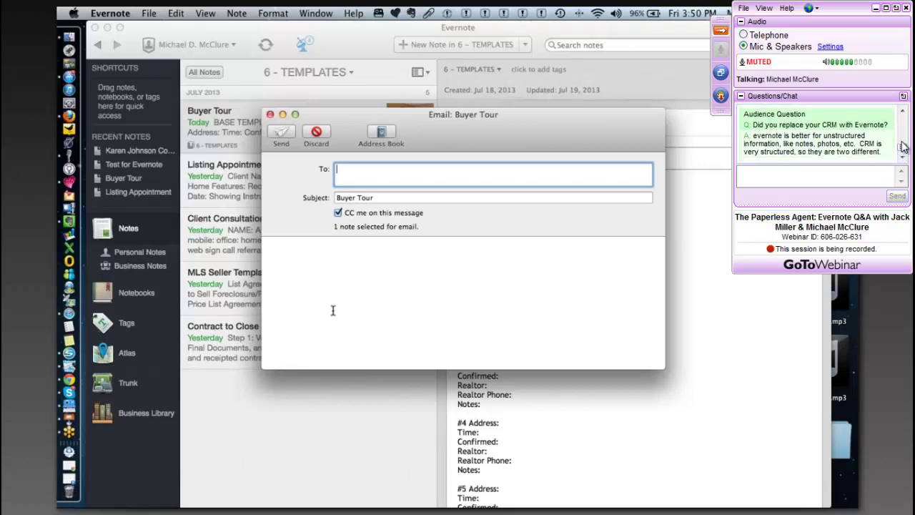
pyautogui.click(720, 30)
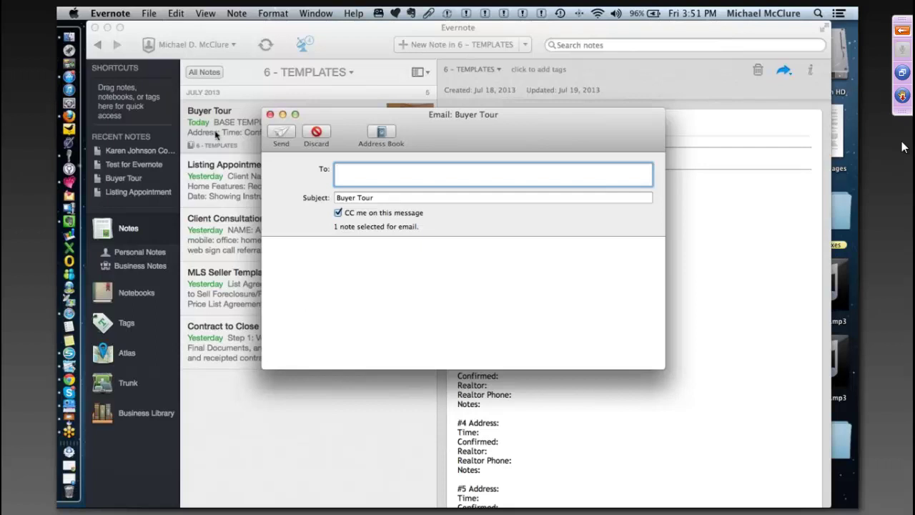
pyautogui.click(270, 115)
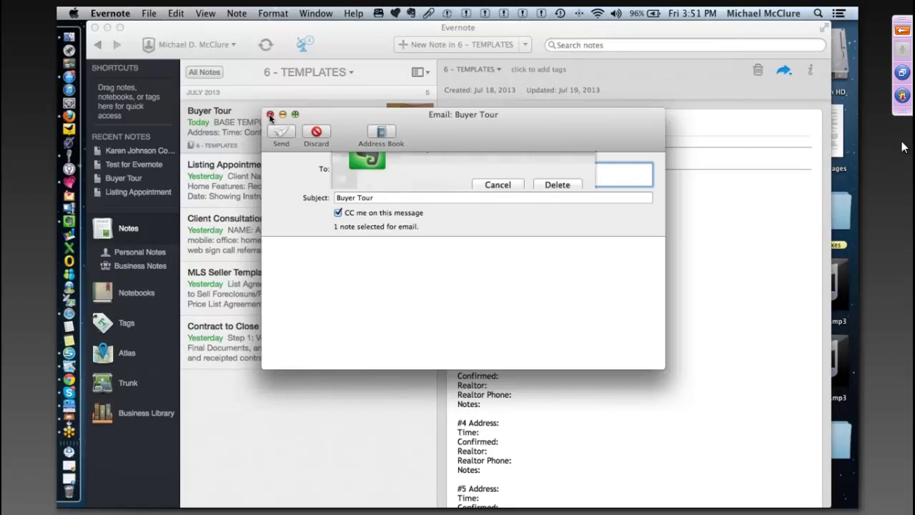
pyautogui.click(498, 216)
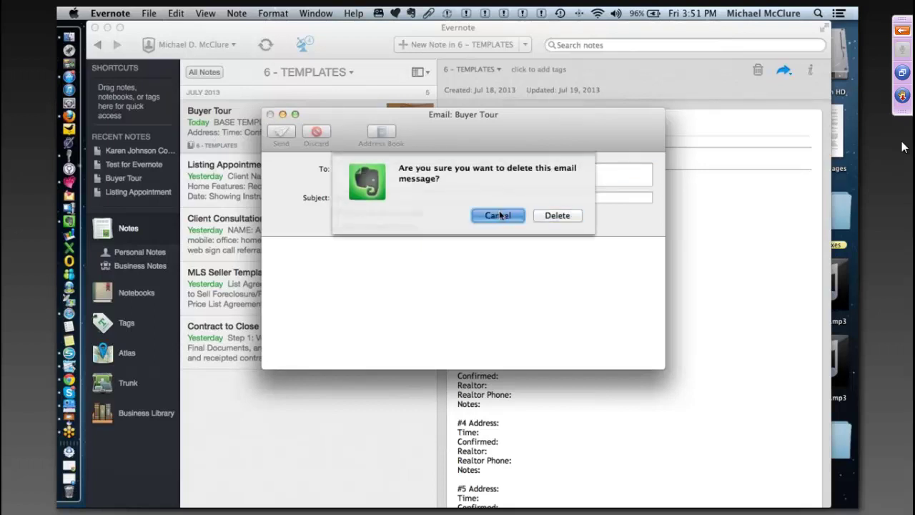
pyautogui.click(270, 115)
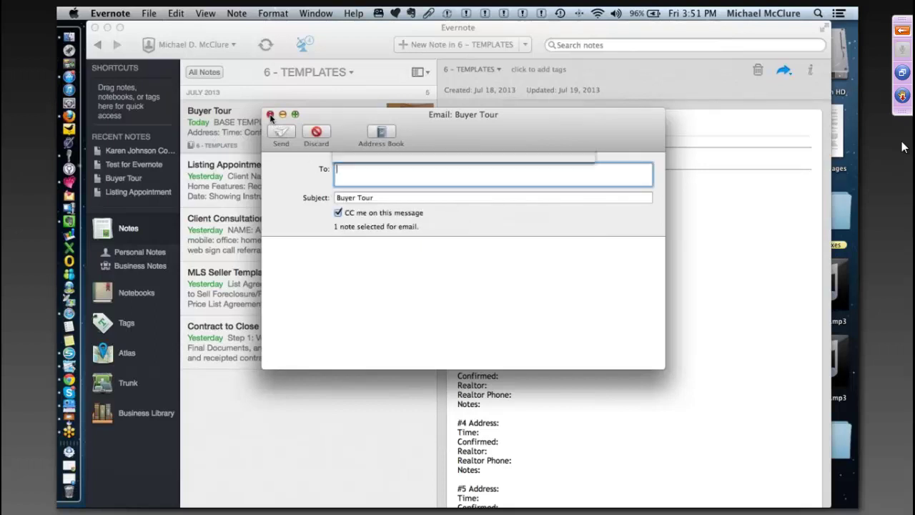
pyautogui.click(511, 216)
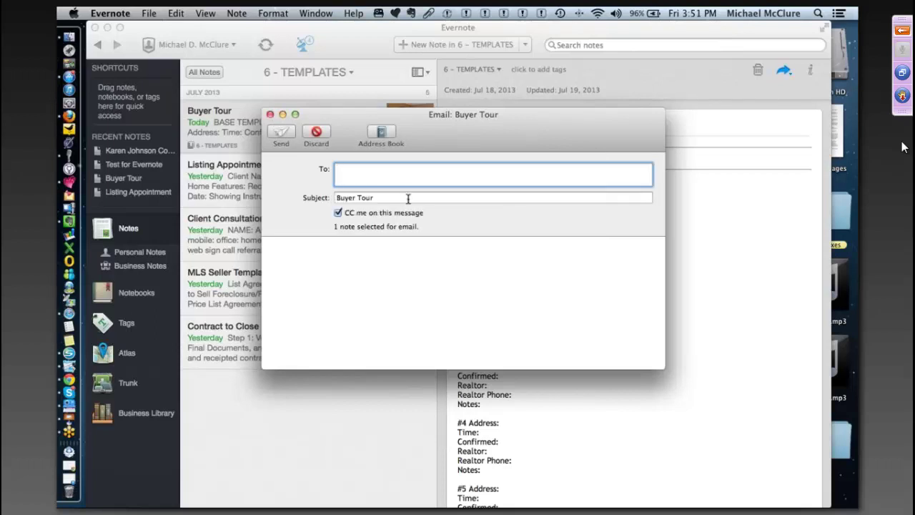
pyautogui.click(316, 133)
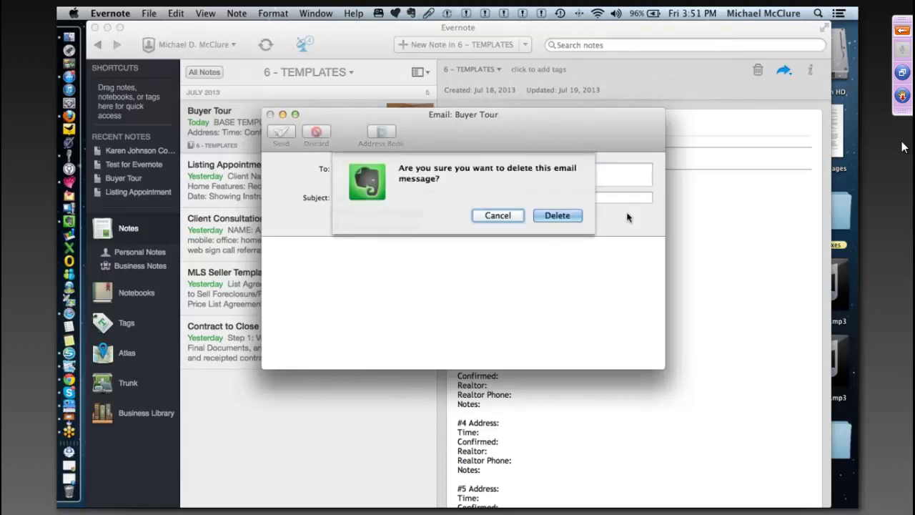
pyautogui.click(575, 217)
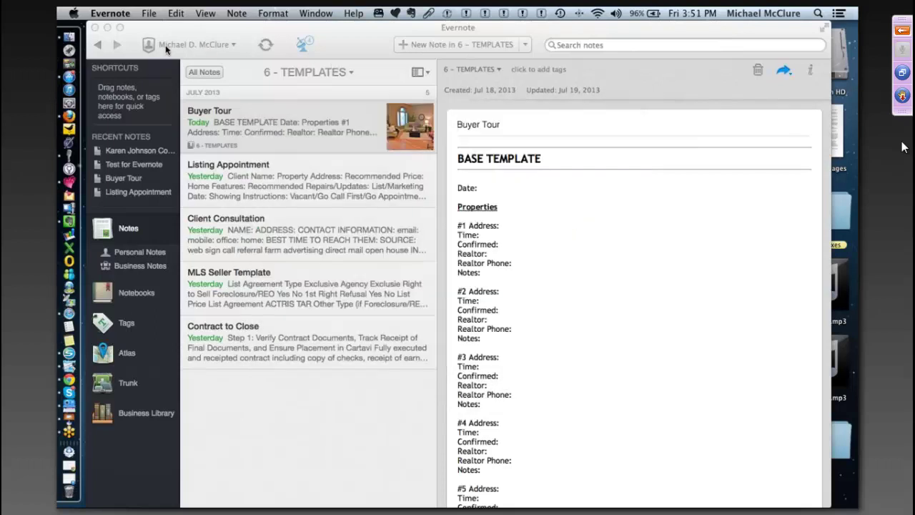
# - Open Account Info from the Evernote menu and move the main window lower on screen
pyautogui.click(112, 14)
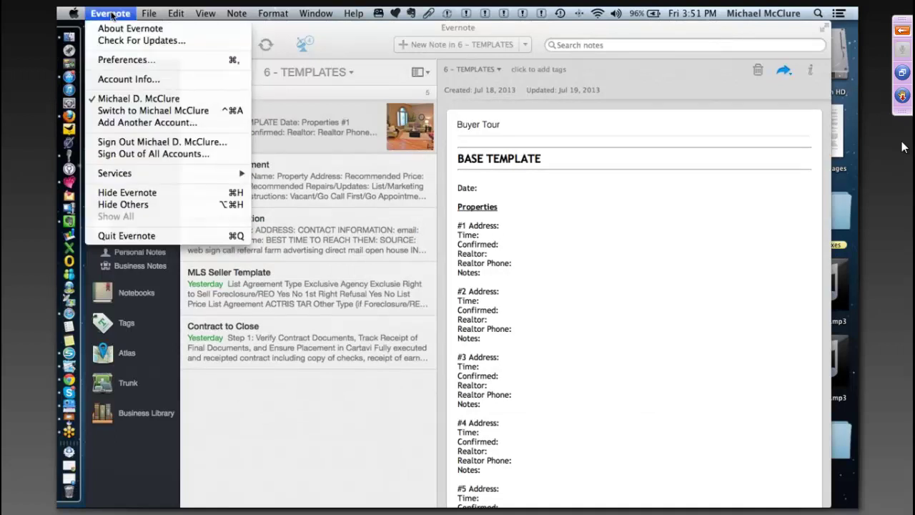
pyautogui.click(121, 79)
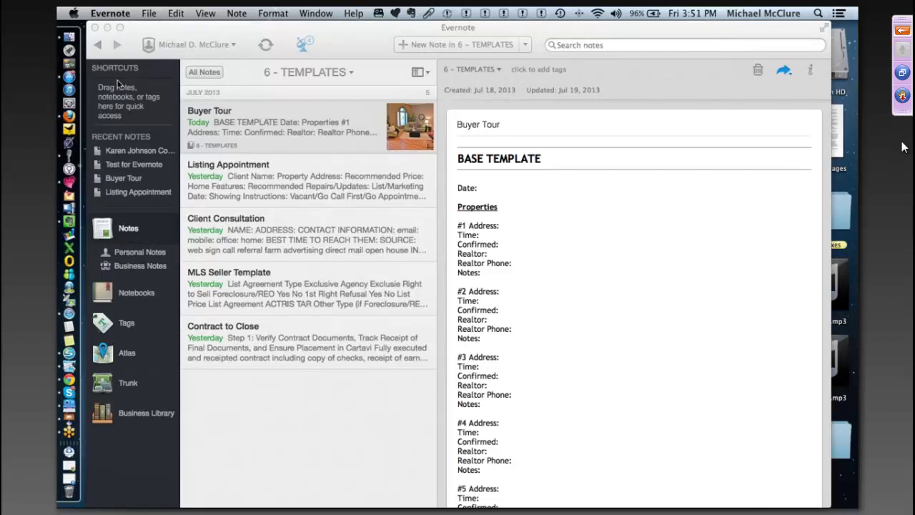
pyautogui.click(311, 43)
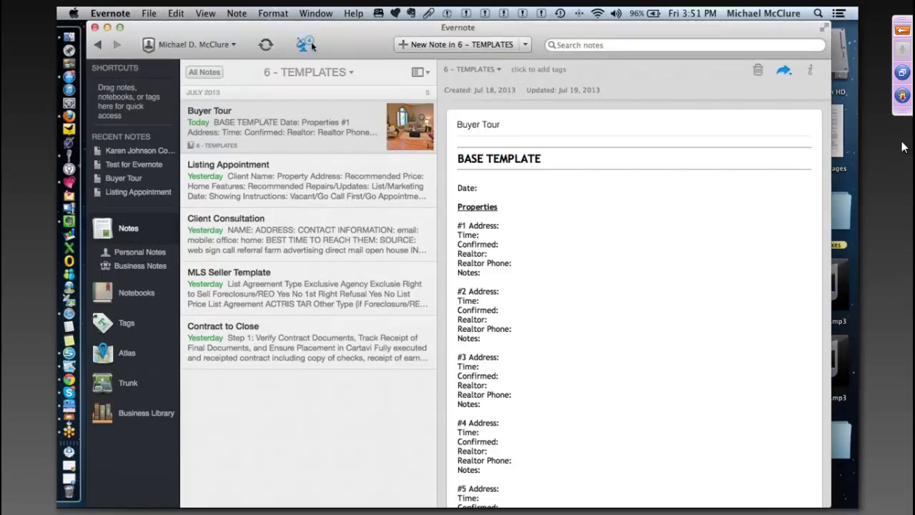
pyautogui.moveTo(311, 42); pyautogui.dragTo(311, 73)
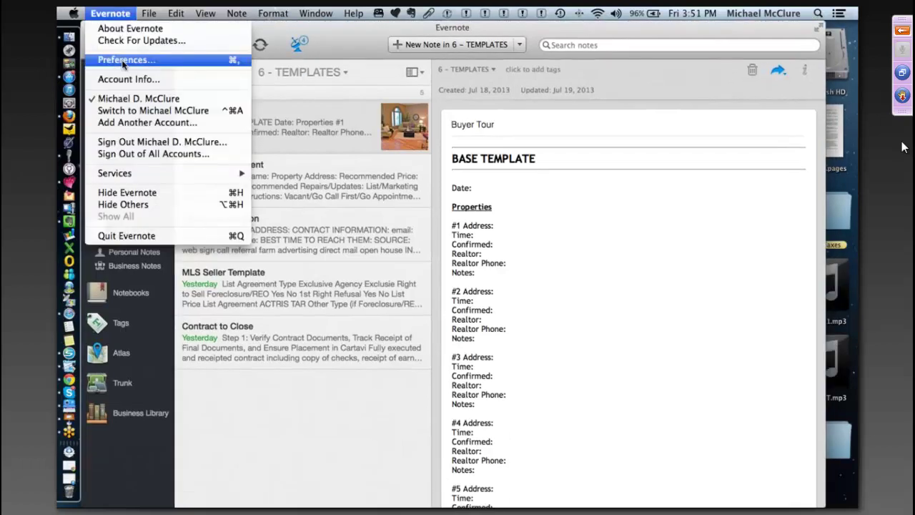
pyautogui.click(125, 15)
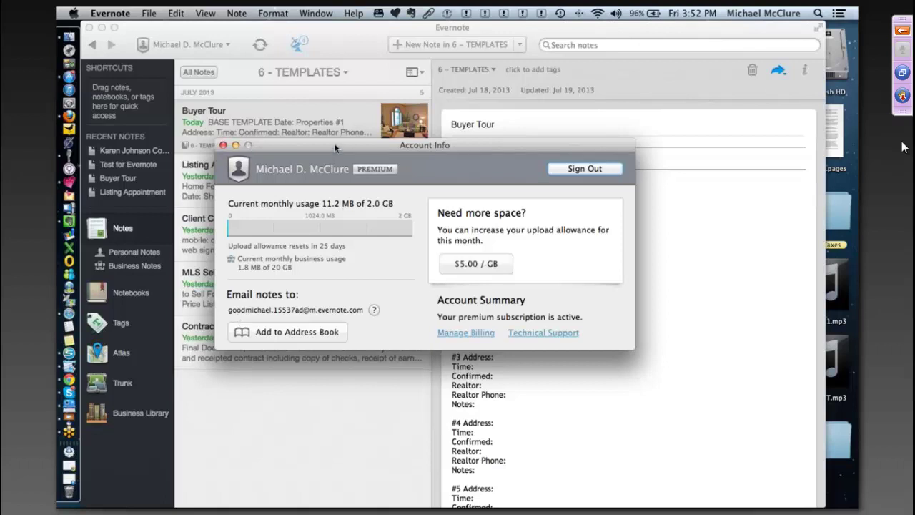
# - Move the Account Info window up and copy the Email notes to address
pyautogui.moveTo(334, 147); pyautogui.dragTo(322, 77)
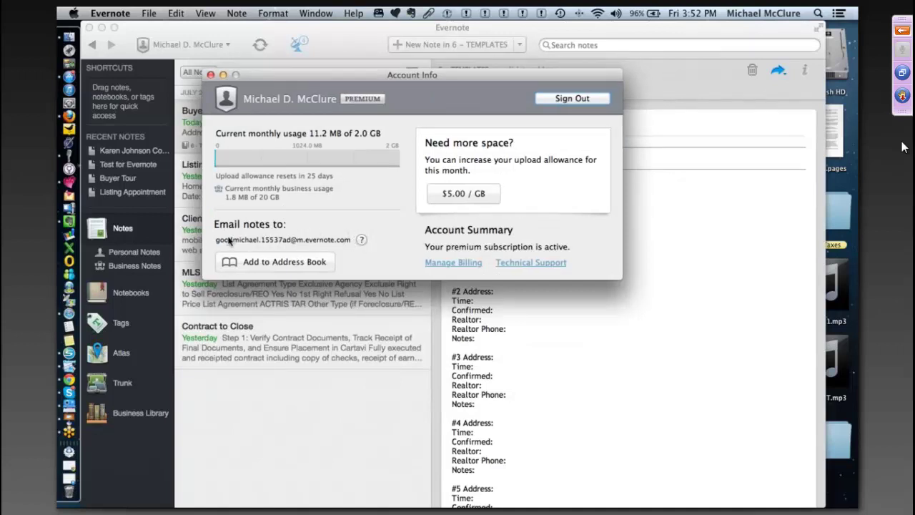
pyautogui.moveTo(216, 241); pyautogui.dragTo(350, 247)
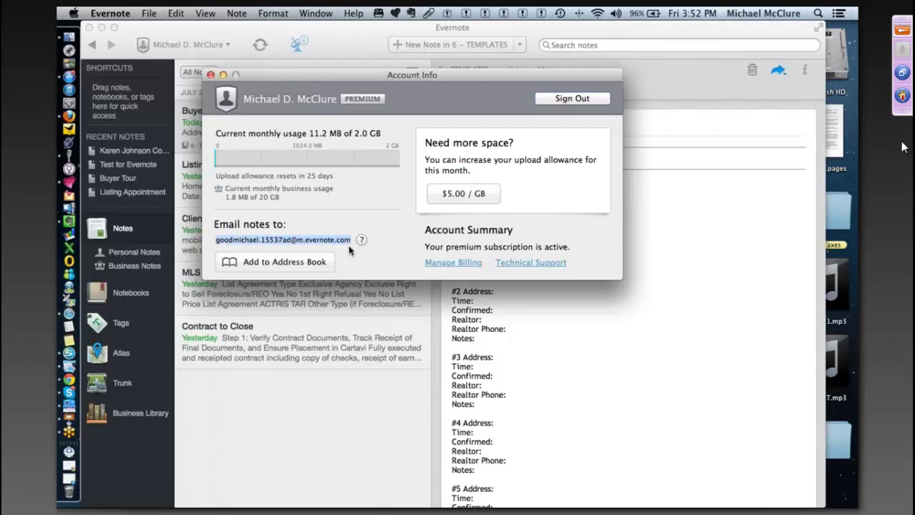
pyautogui.rightClick(318, 244)
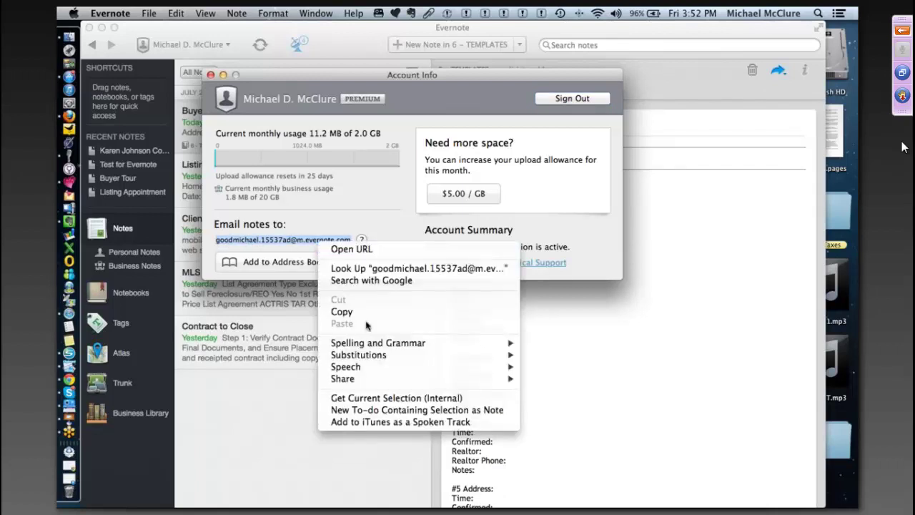
pyautogui.click(361, 315)
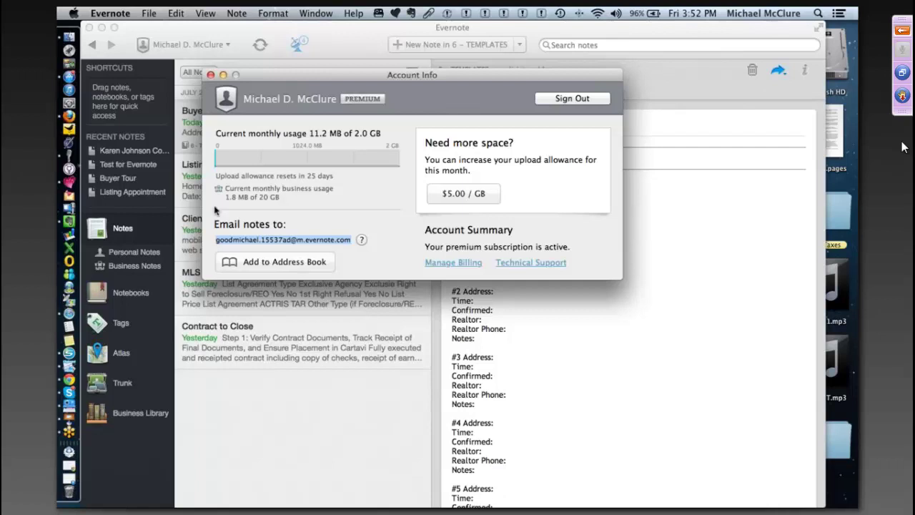
# - Look over the Evernote application menu's account options, then dismiss it and refocus the main window
pyautogui.click(106, 14)
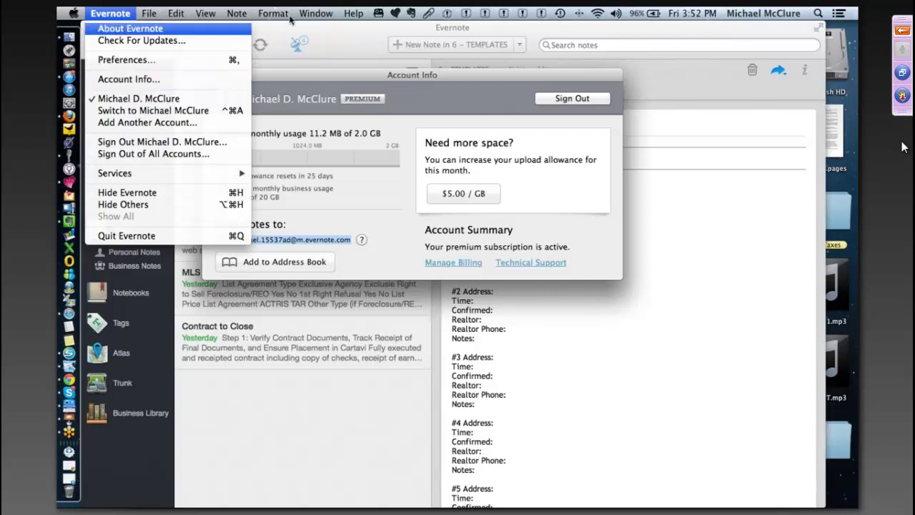
pyautogui.moveTo(315, 12)
pyautogui.moveTo(100, 20)
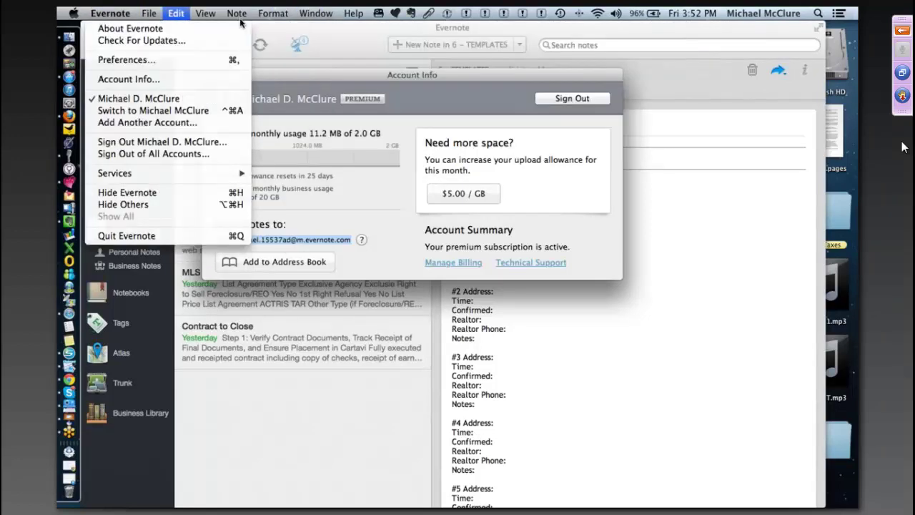
pyautogui.moveTo(237, 13)
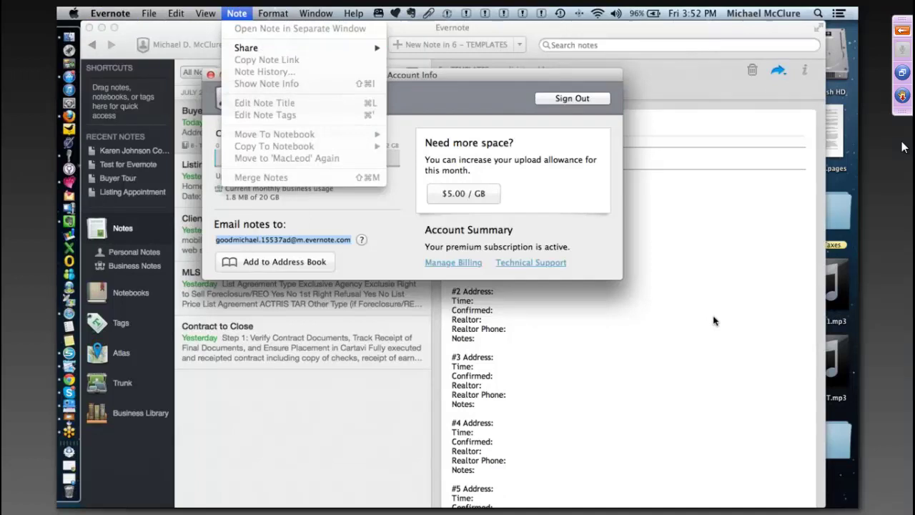
pyautogui.press('Escape')
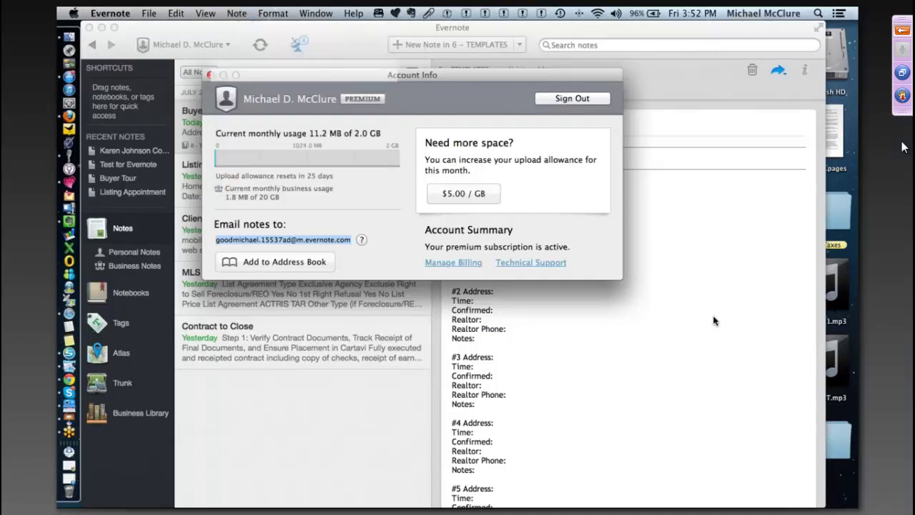
pyautogui.click(714, 321)
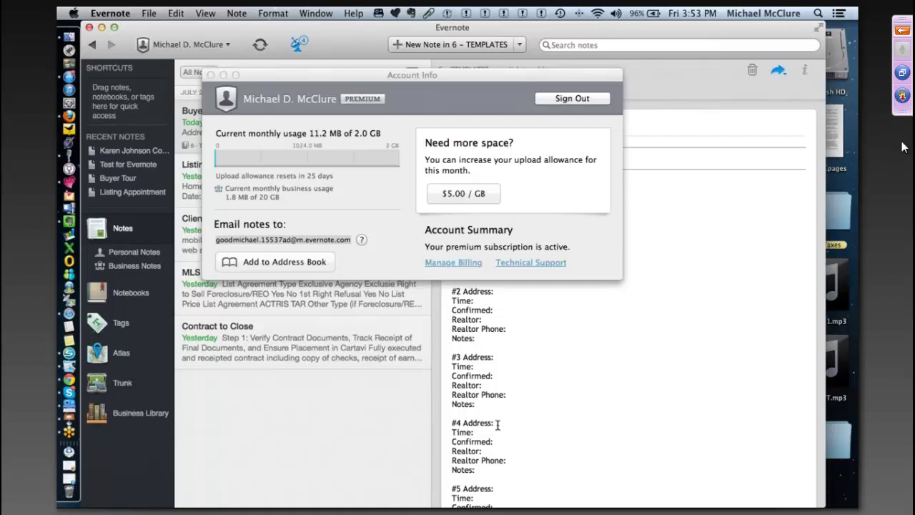
# - Invite individuals to the buyer client notebook in 2 - Buyers, keeping access at View notes
pyautogui.press('Escape')
pyautogui.click(123, 296)
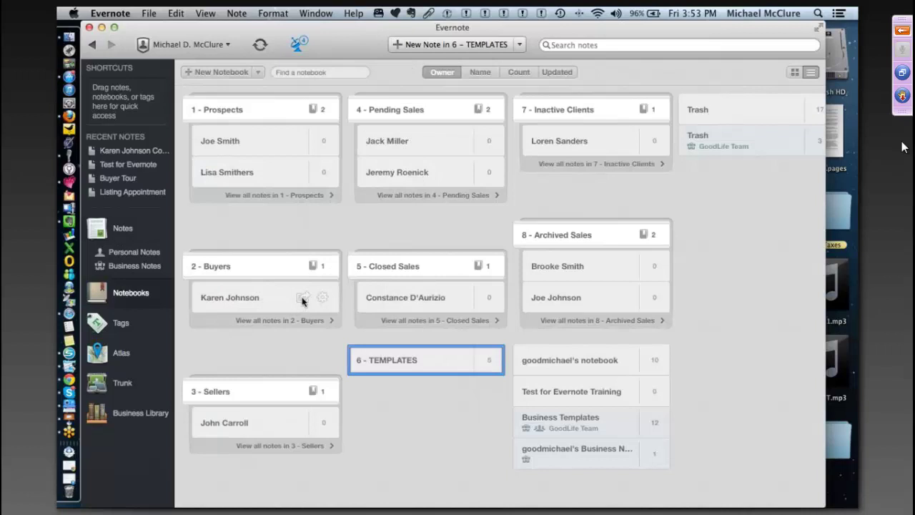
pyautogui.click(301, 300)
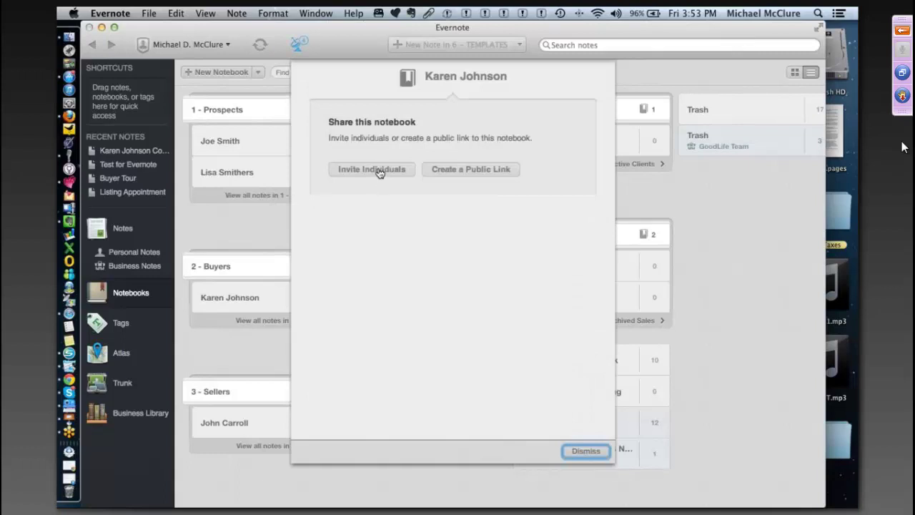
pyautogui.click(379, 171)
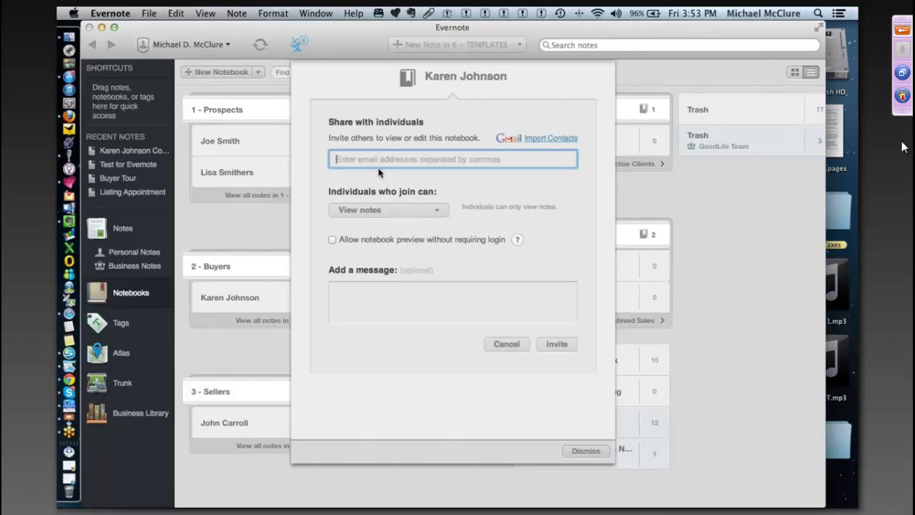
pyautogui.click(438, 212)
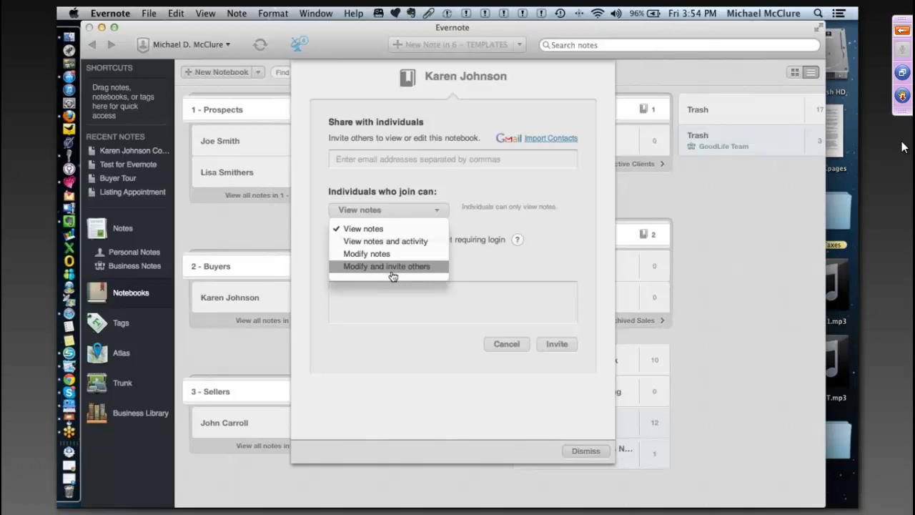
pyautogui.click(523, 263)
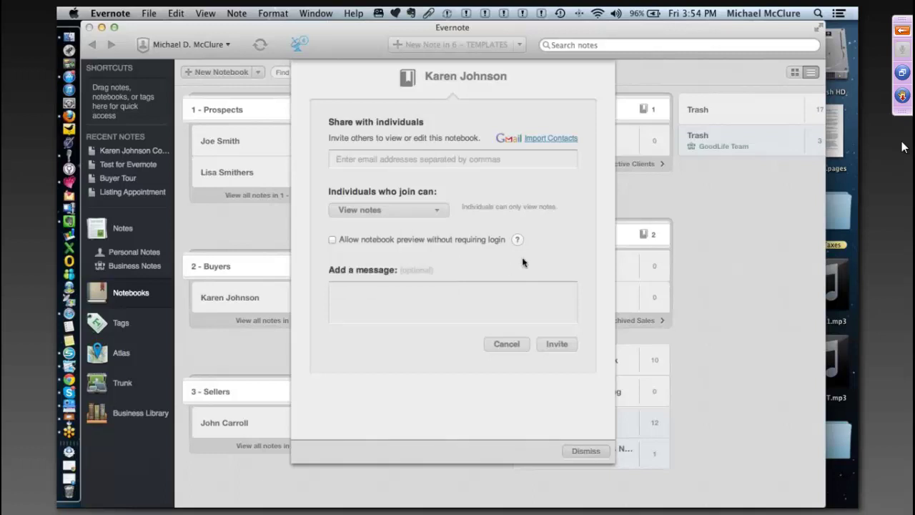
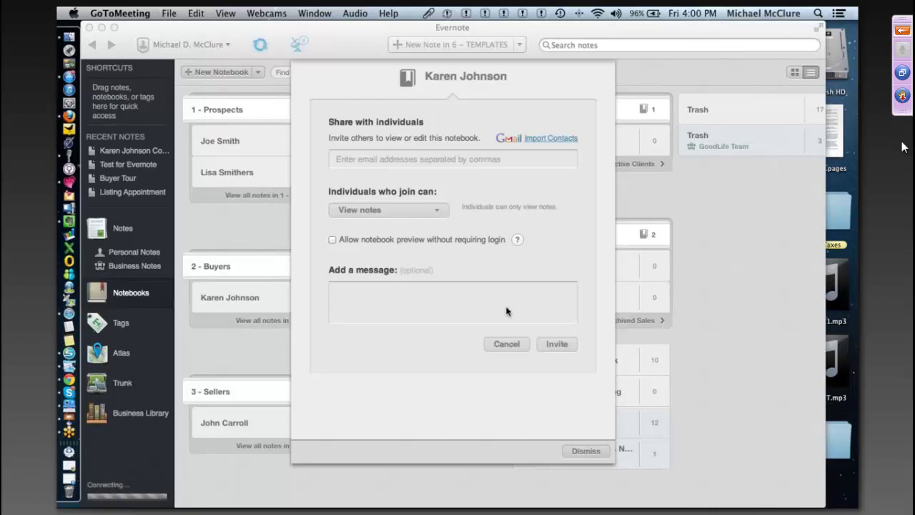
# - Cancel the individual invite and dismiss the Share this notebook sheet without sending anything
pyautogui.click(501, 344)
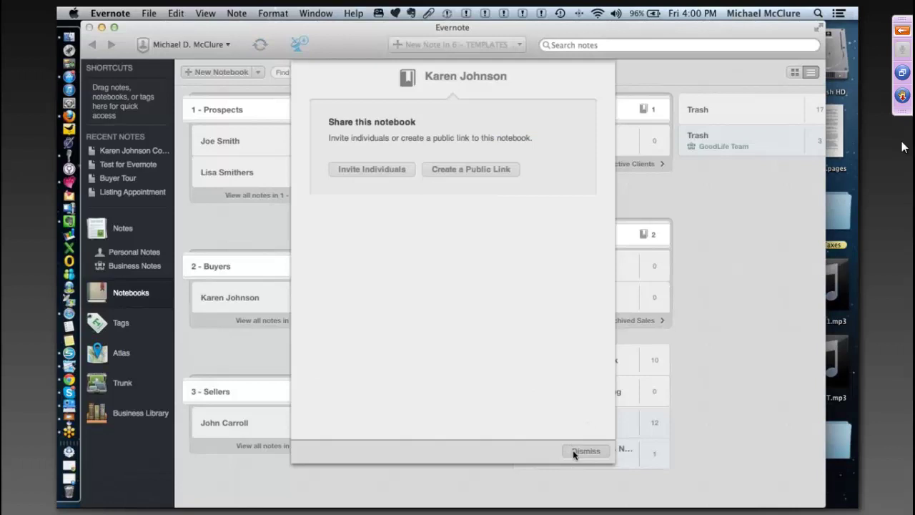
pyautogui.click(584, 451)
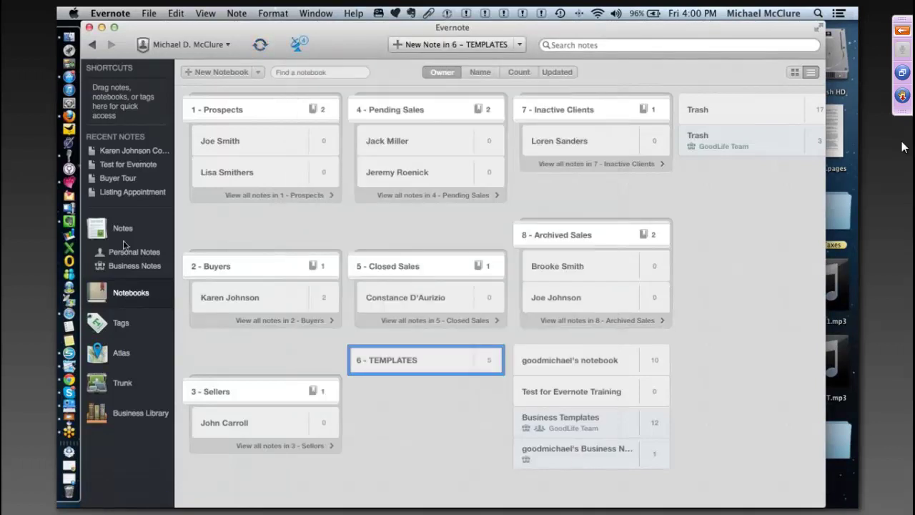
# - Open the 6 - TEMPLATES notebook's notes and check the display options, keeping snippets
pyautogui.click(122, 231)
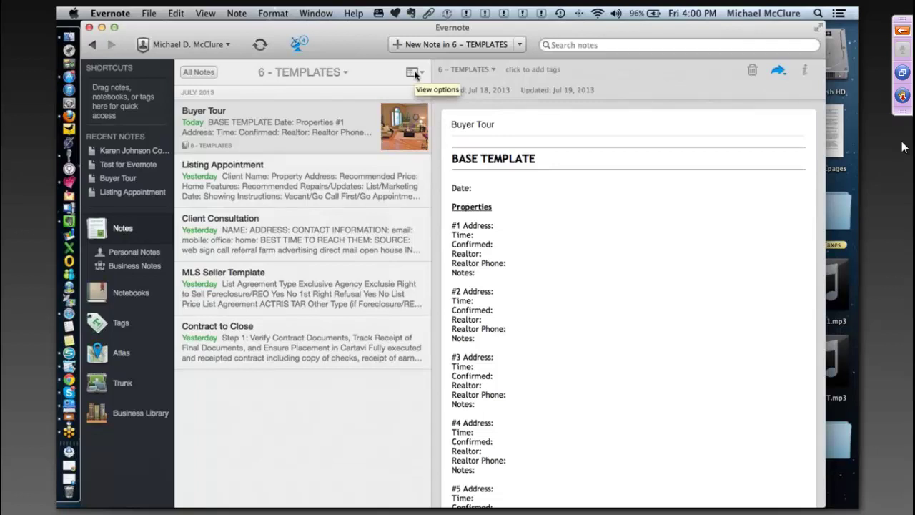
pyautogui.click(420, 73)
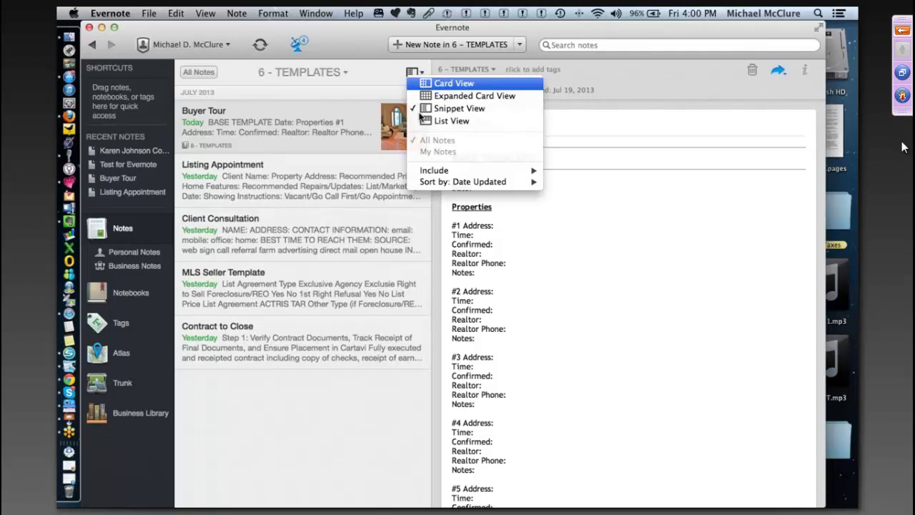
pyautogui.click(421, 113)
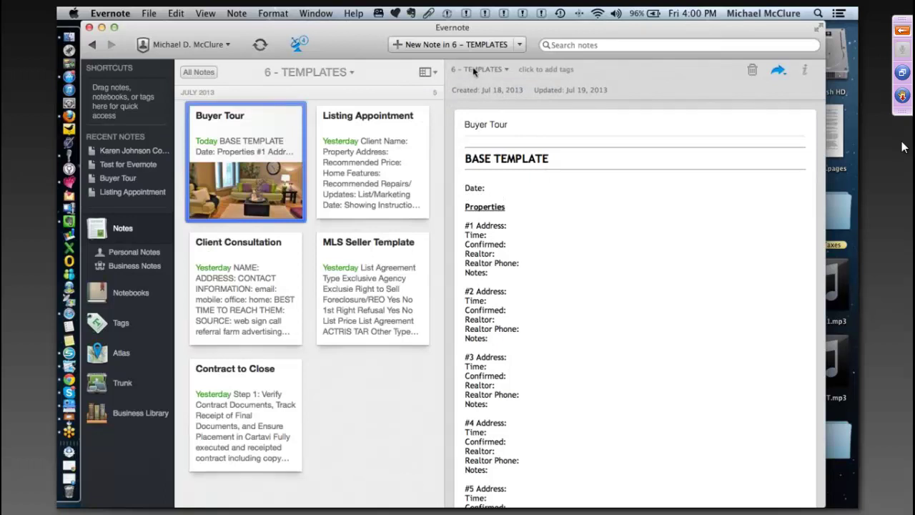
# - Try Expanded Card View for the template notes, then return to Snippet View
pyautogui.click(427, 72)
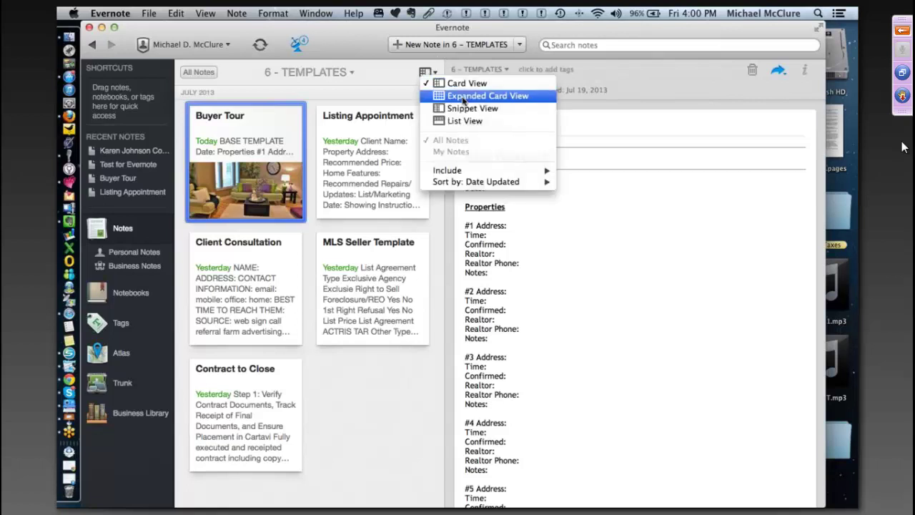
pyautogui.click(463, 96)
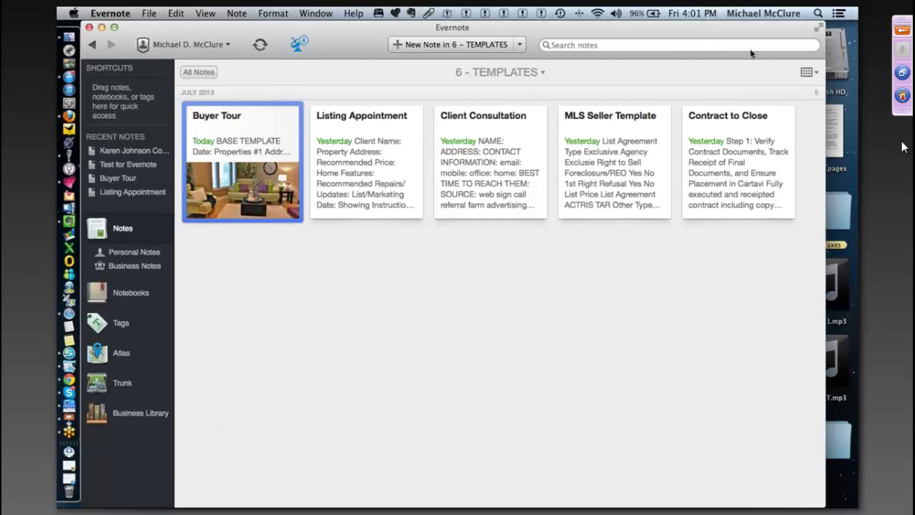
pyautogui.click(807, 73)
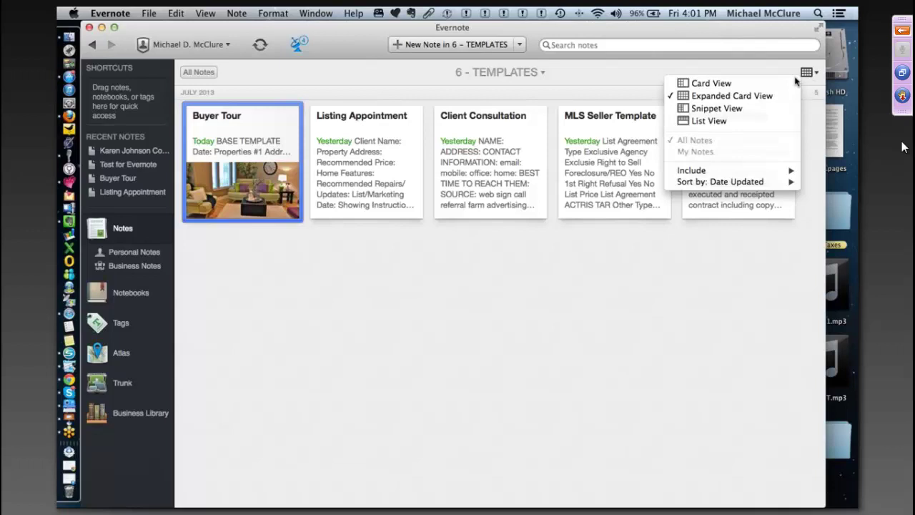
pyautogui.click(739, 113)
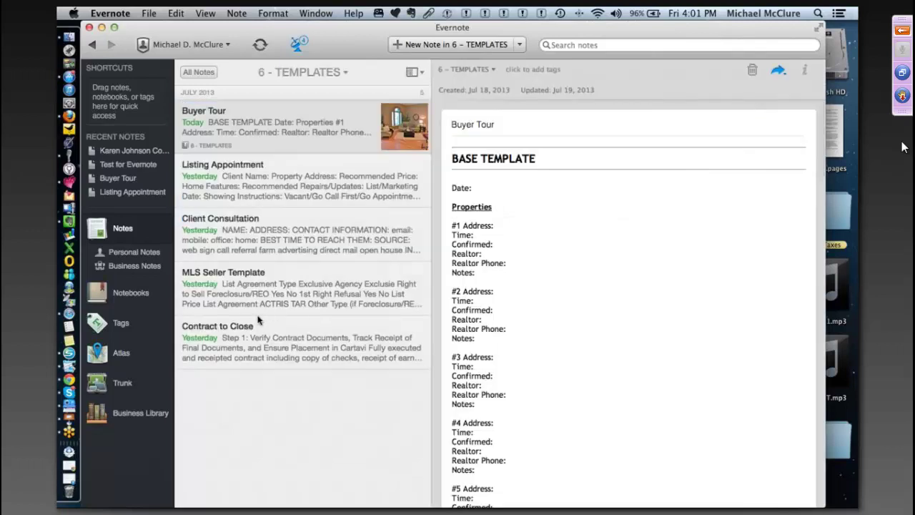
# - Open the Listing Appointment note and switch the template notes to List View
pyautogui.click(228, 170)
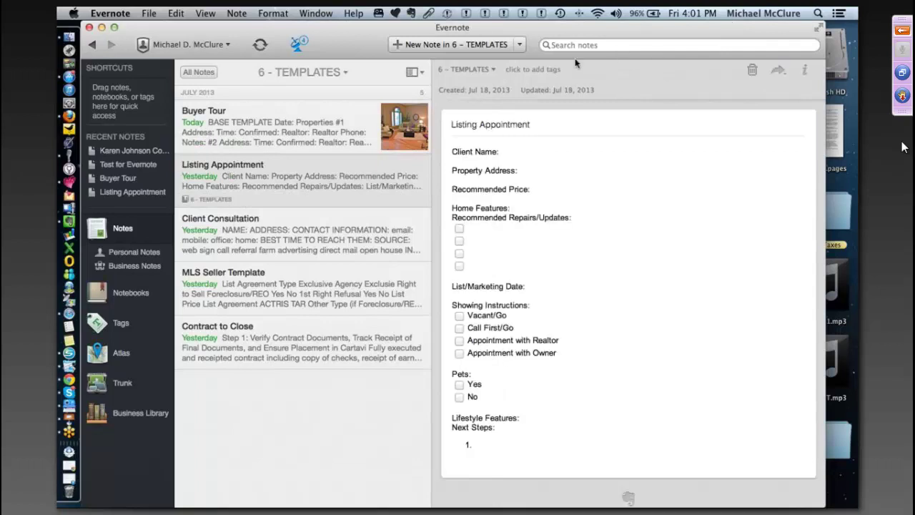
pyautogui.click(412, 72)
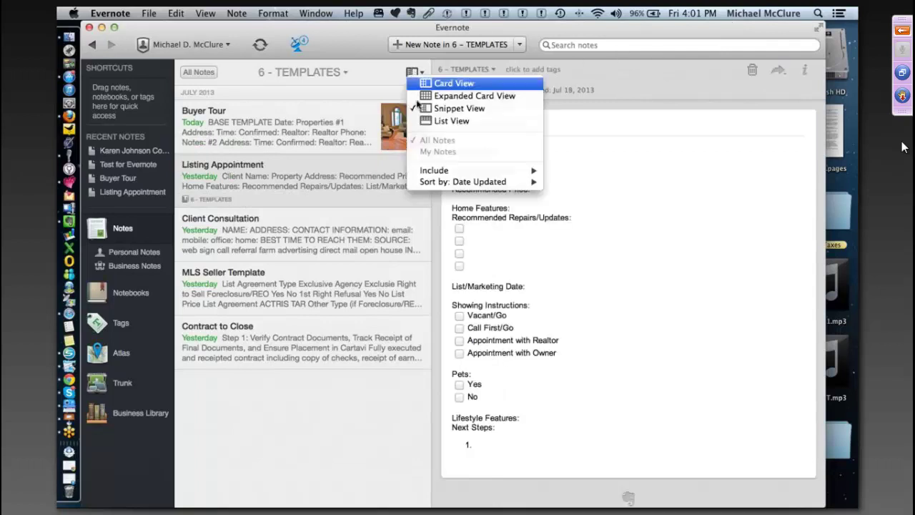
pyautogui.click(422, 123)
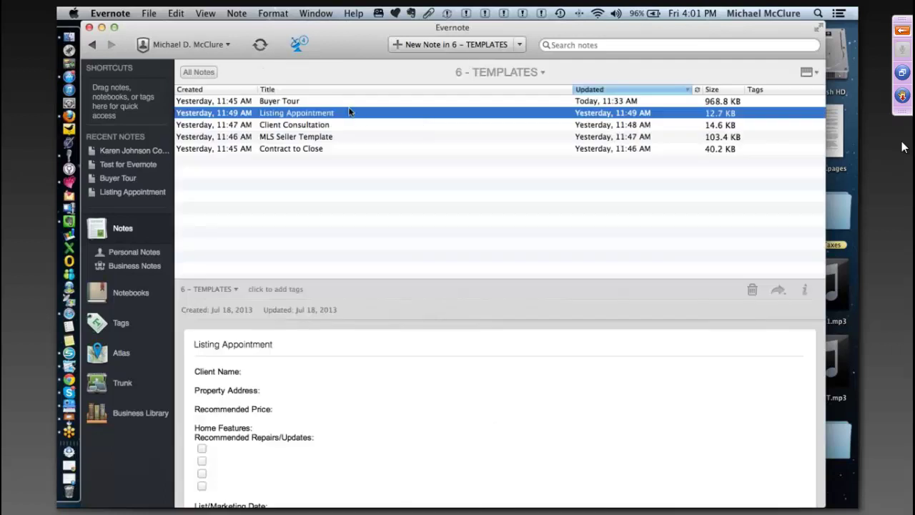
# - Step through the listed templates and open the Client Consultation note
pyautogui.click(335, 101)
pyautogui.press('Down')
pyautogui.press('Down')
pyautogui.press('Down')
pyautogui.press('Down')
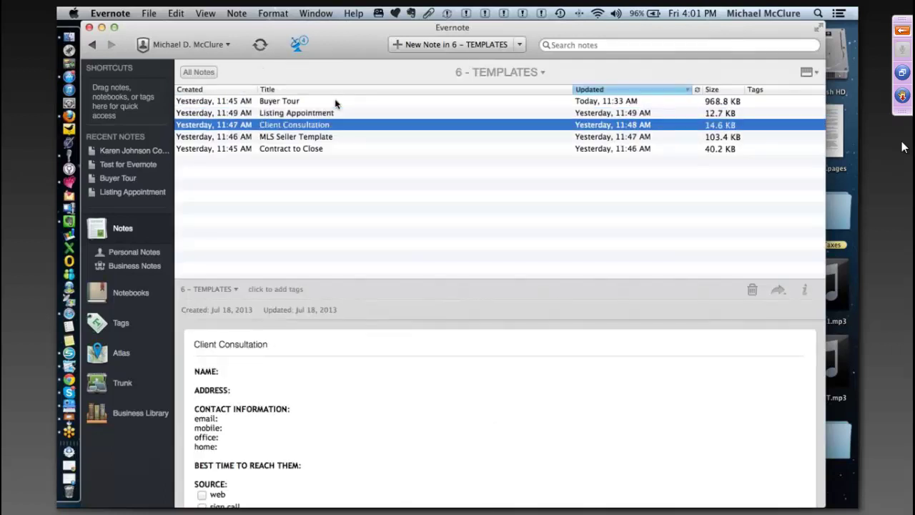
pyautogui.press('Up')
pyautogui.press('Up')
pyautogui.press('Up')
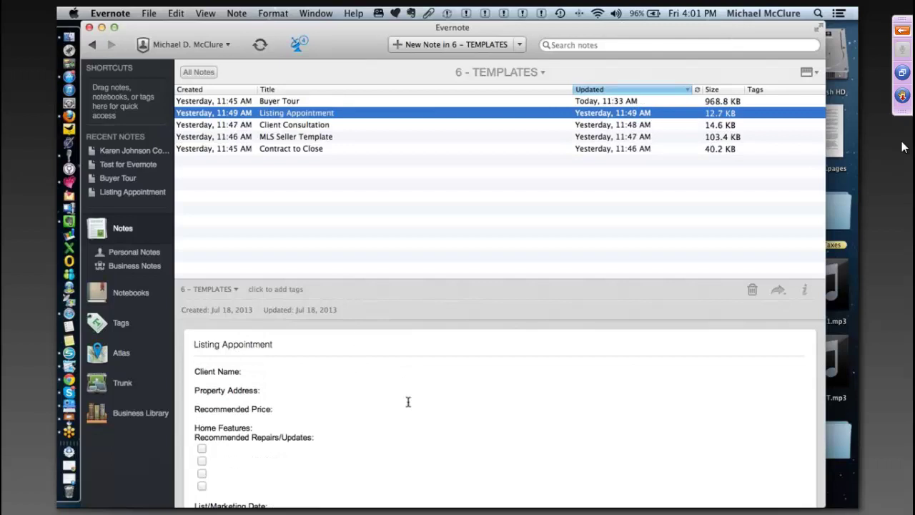
pyautogui.scroll(-5, 427, 410)
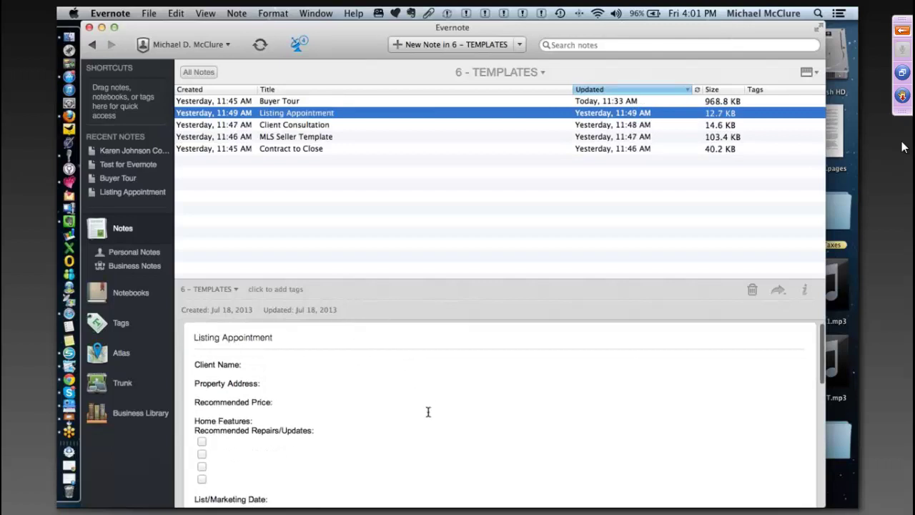
pyautogui.click(273, 126)
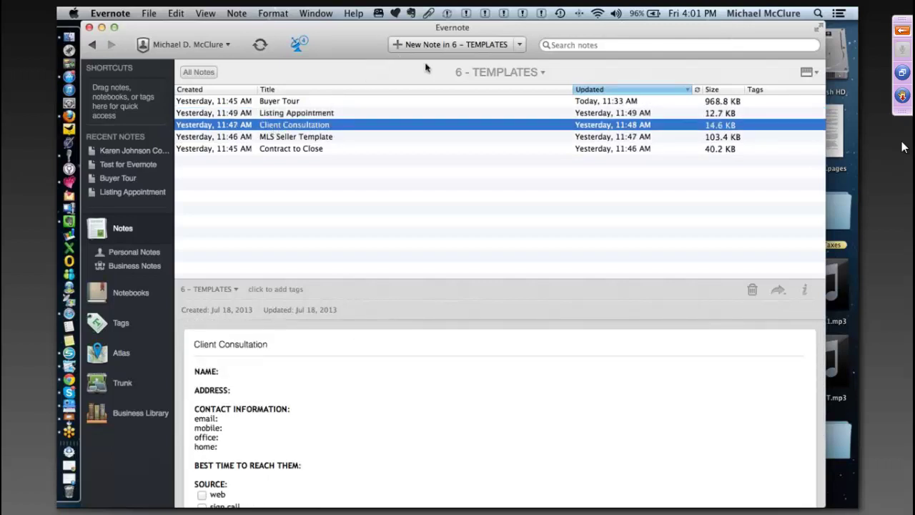
# - Close the display options and go back to the Notebooks overview
pyautogui.click(810, 72)
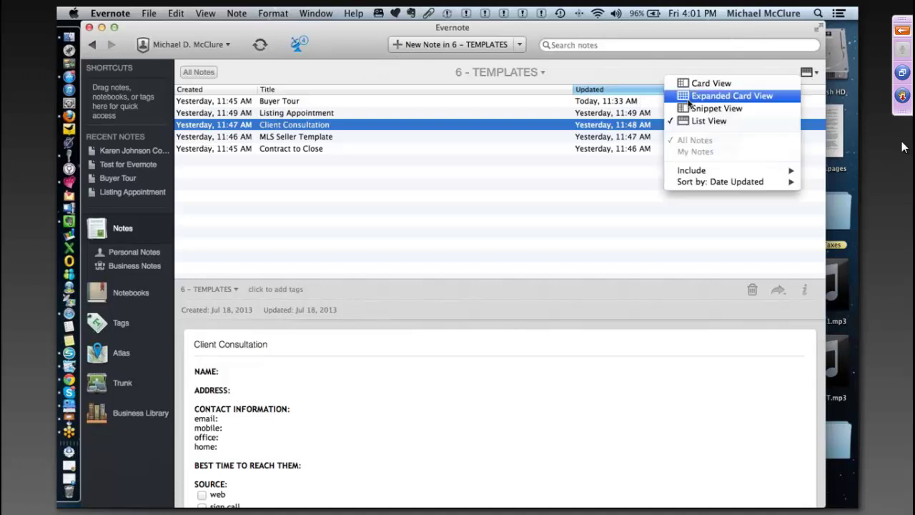
pyautogui.click(118, 295)
pyautogui.click(118, 294)
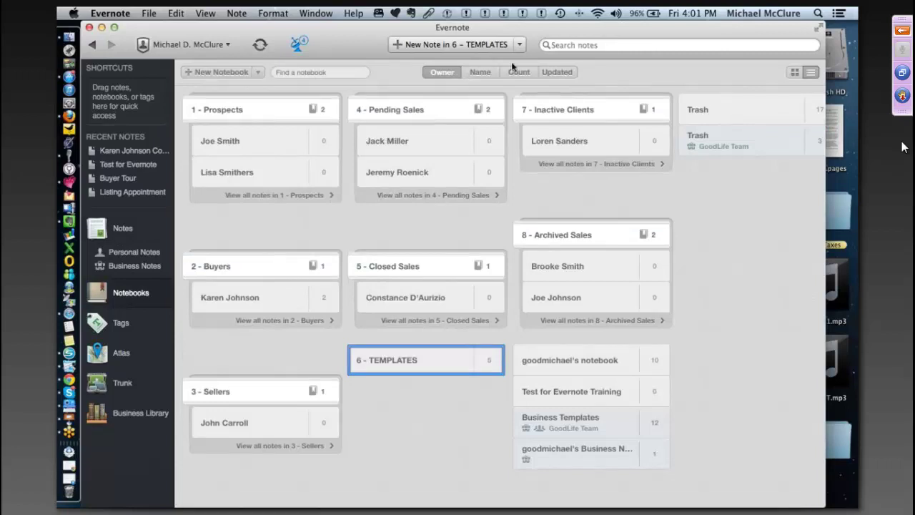
pyautogui.click(794, 73)
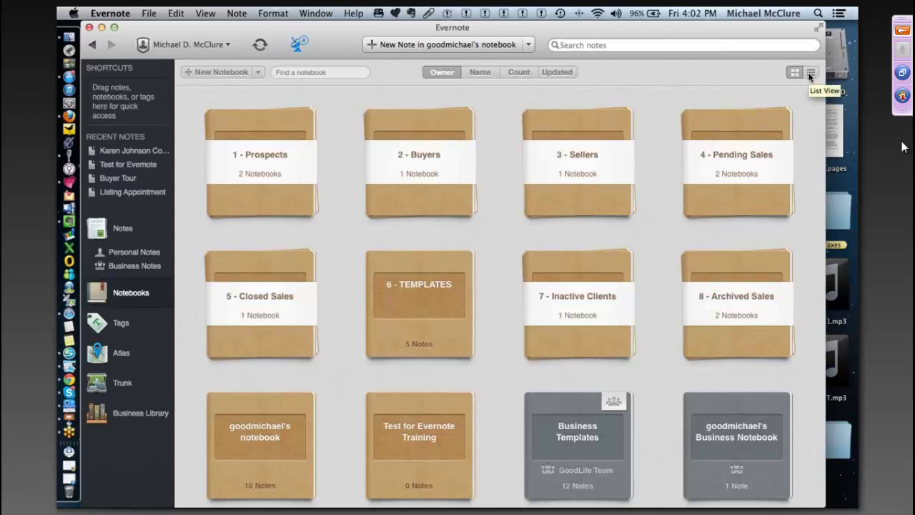
pyautogui.click(810, 74)
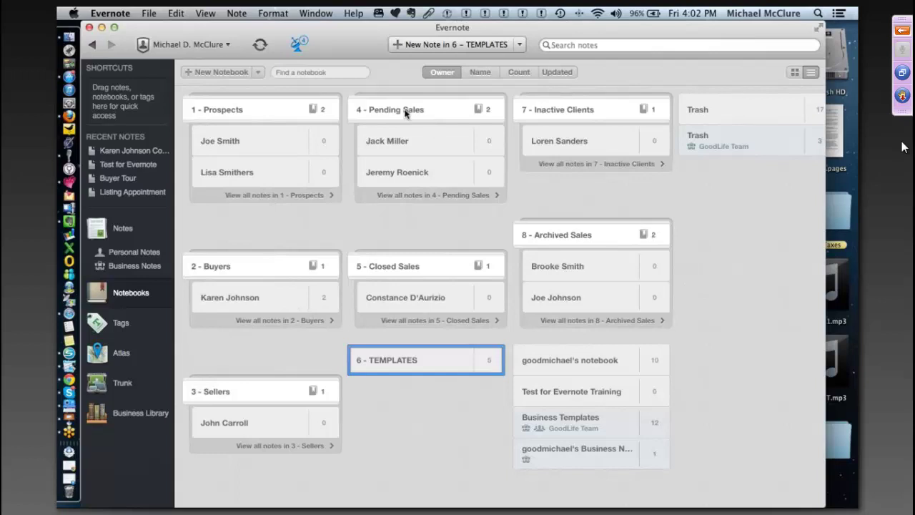
pyautogui.click(810, 73)
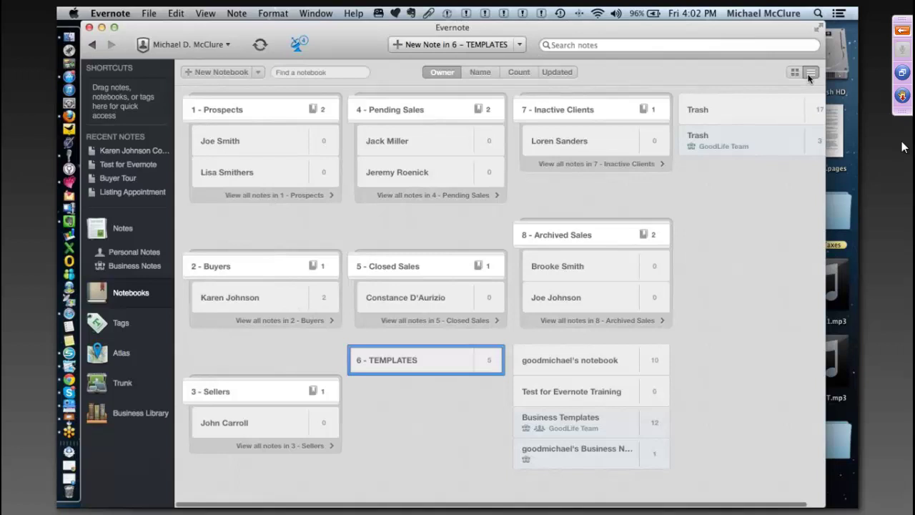
pyautogui.click(795, 73)
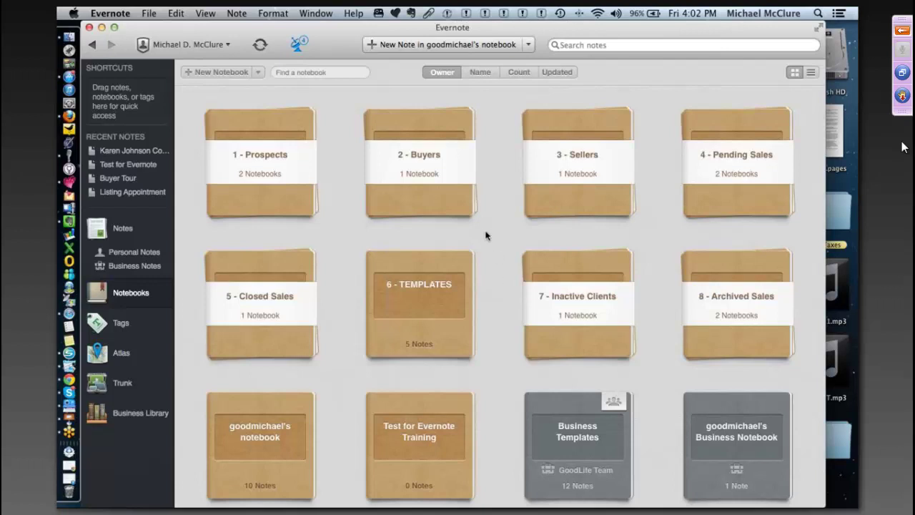
pyautogui.click(811, 72)
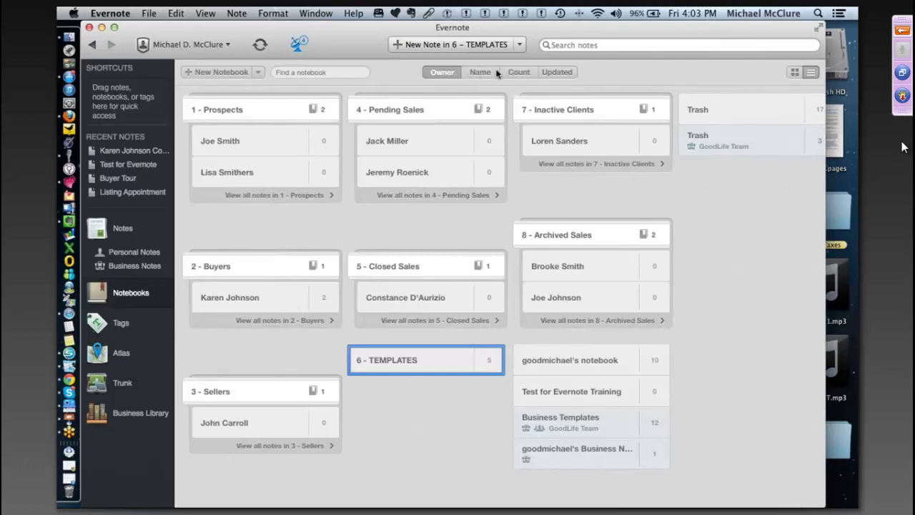
pyautogui.click(483, 72)
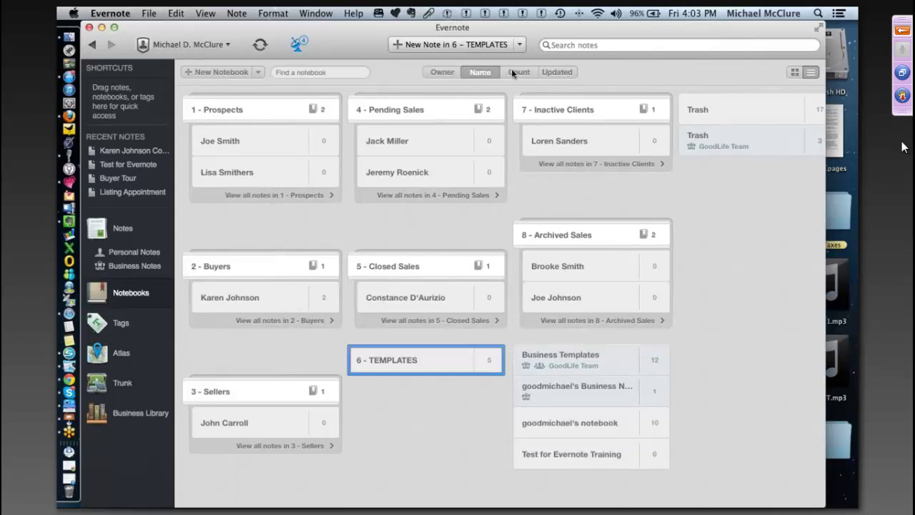
pyautogui.click(514, 72)
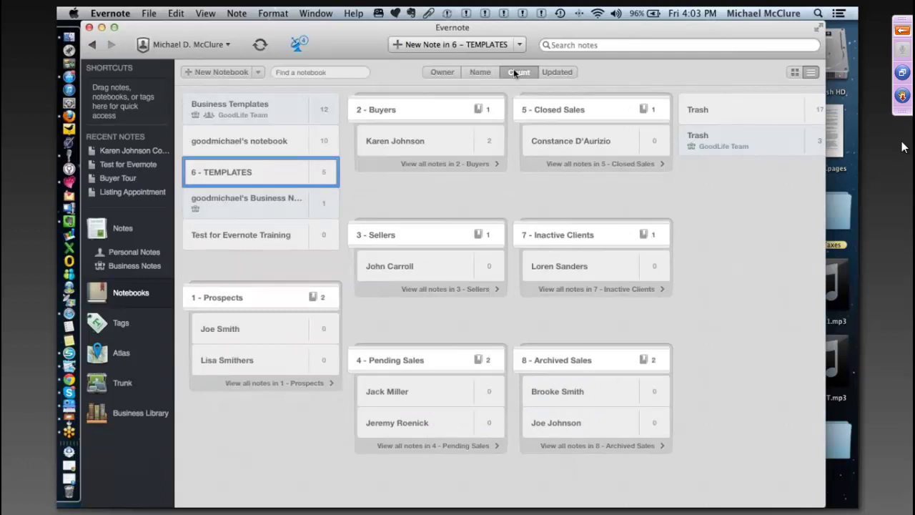
pyautogui.click(552, 72)
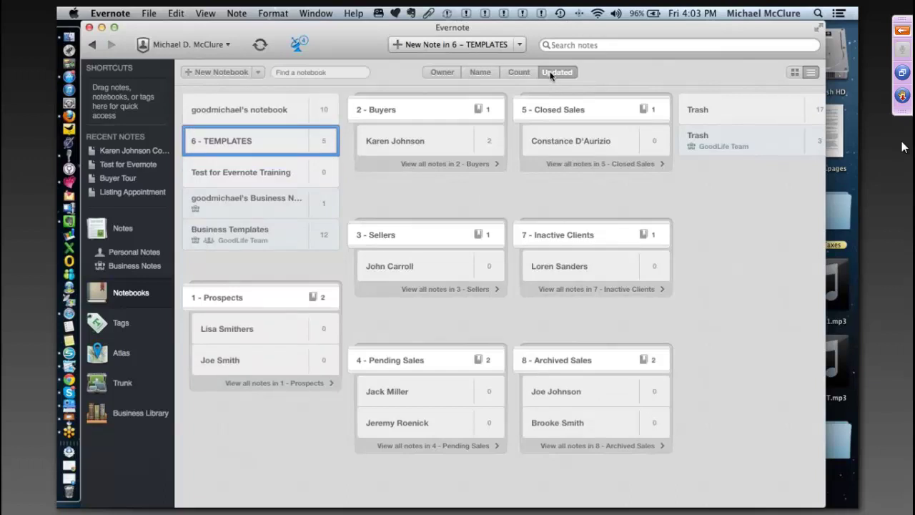
pyautogui.click(438, 72)
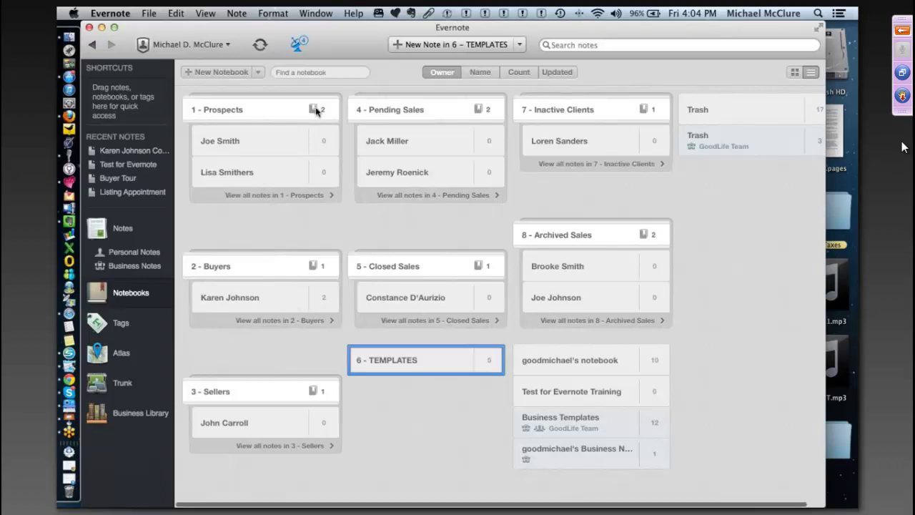
pyautogui.rightClick(315, 109)
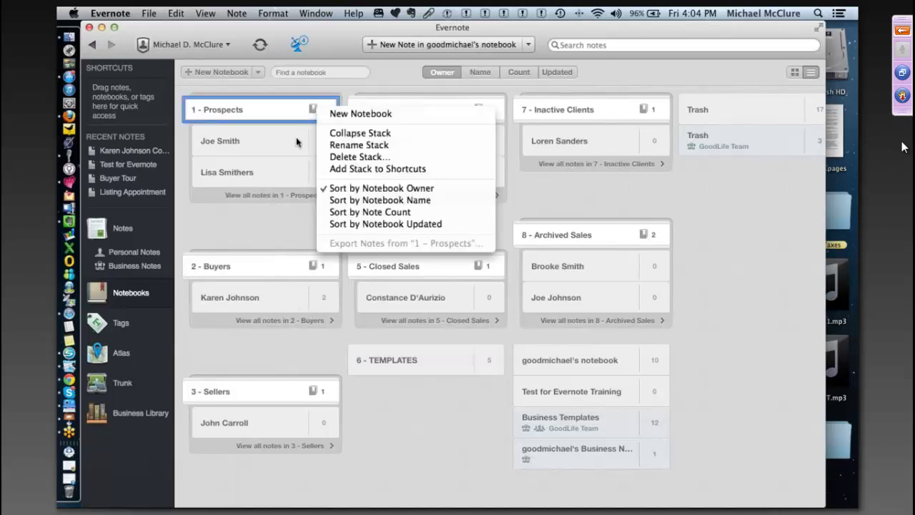
pyautogui.click(299, 142)
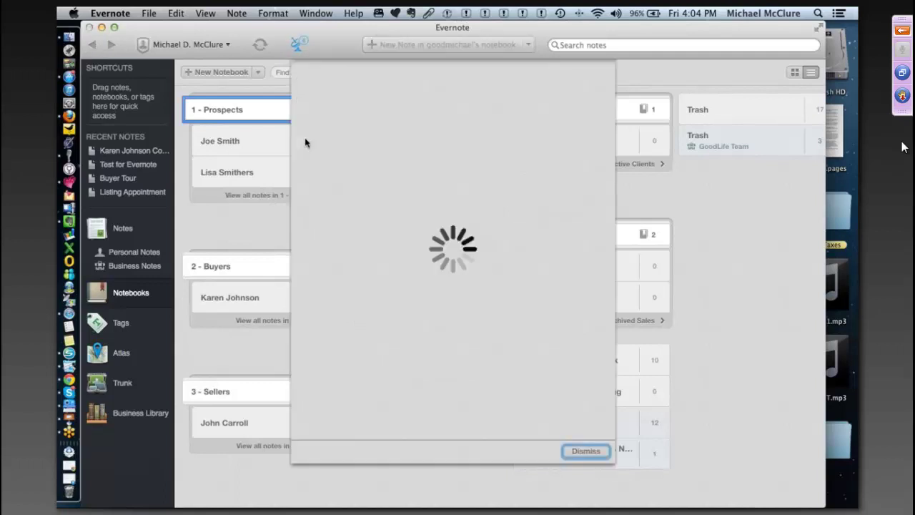
pyautogui.click(586, 451)
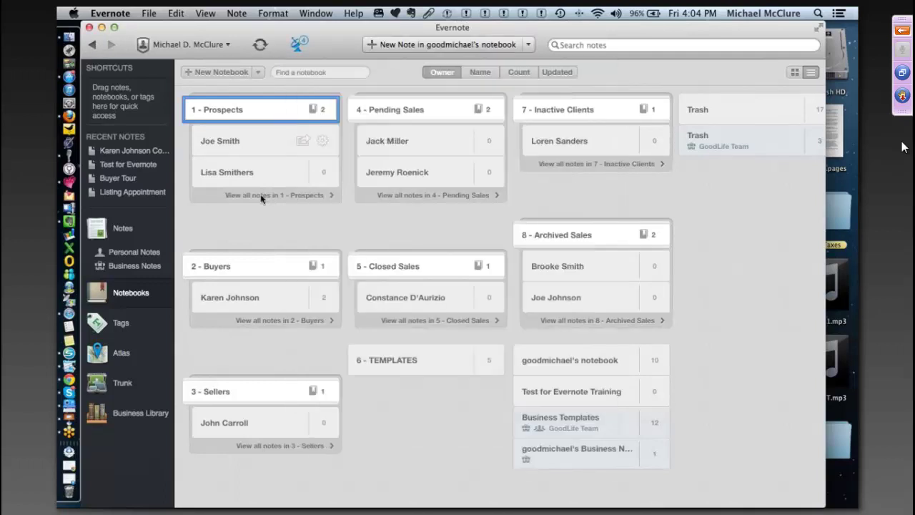
pyautogui.click(301, 143)
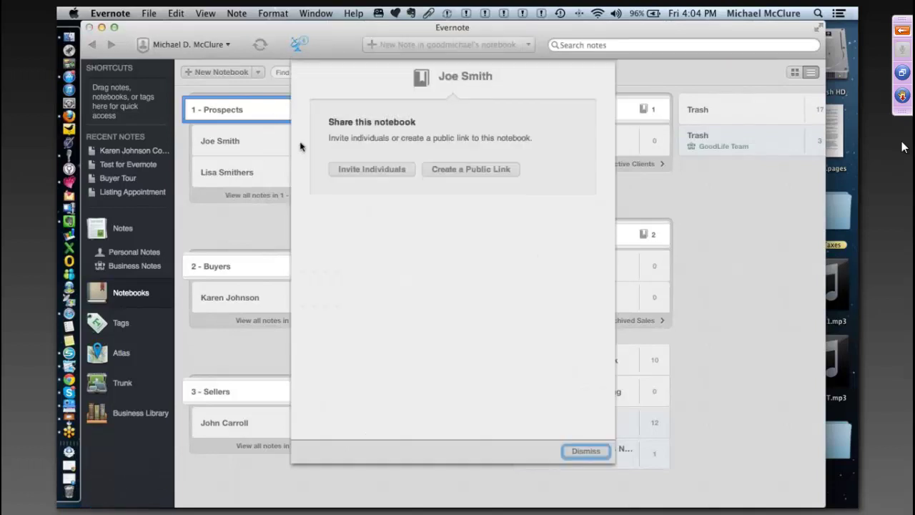
pyautogui.click(586, 451)
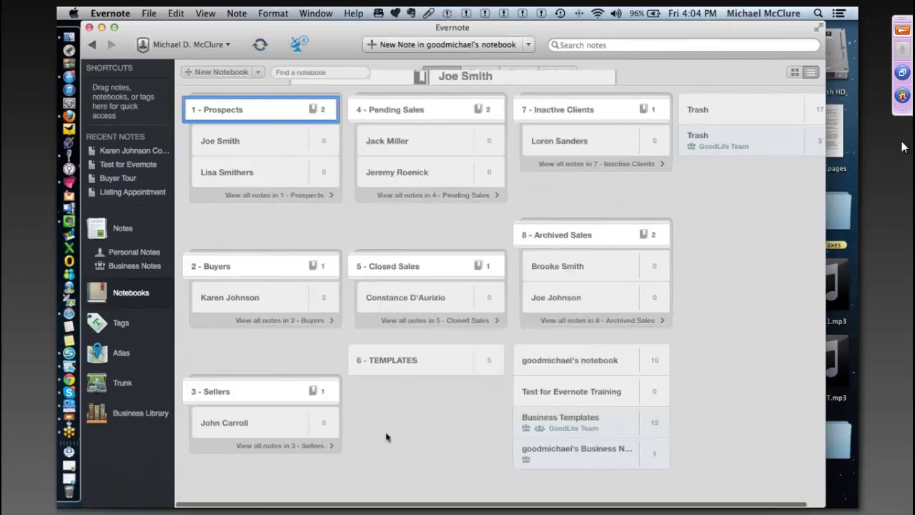
# - Reopen 6 - TEMPLATES in Snippet View and select the Buyer Tour note
pyautogui.moveTo(303, 175)
pyautogui.click(150, 13)
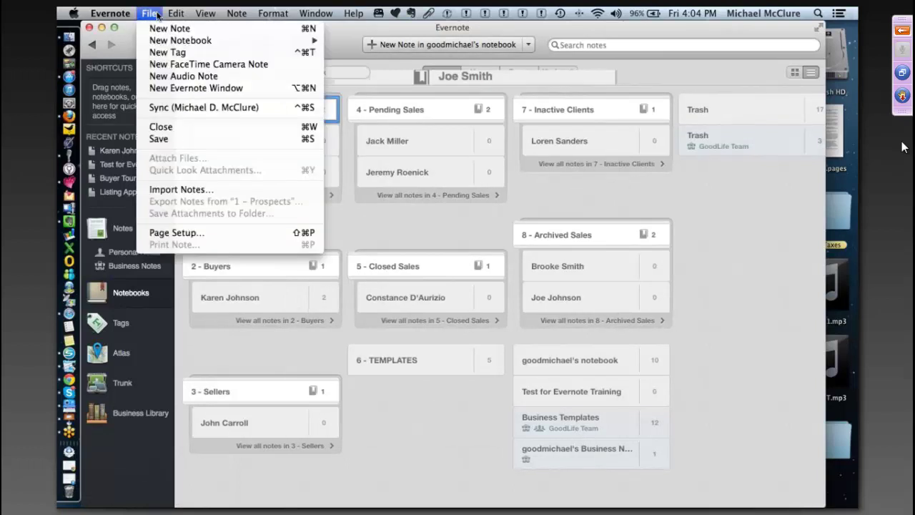
pyautogui.click(314, 108)
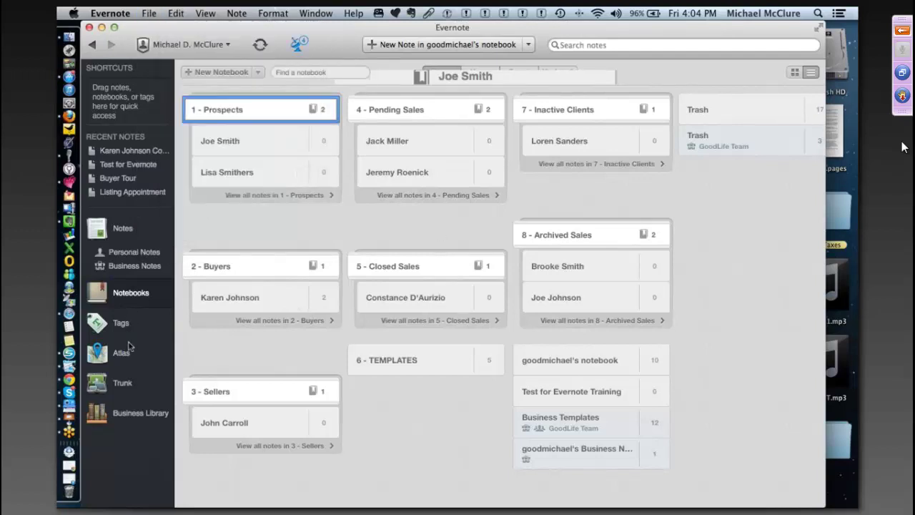
pyautogui.click(123, 228)
pyautogui.click(807, 72)
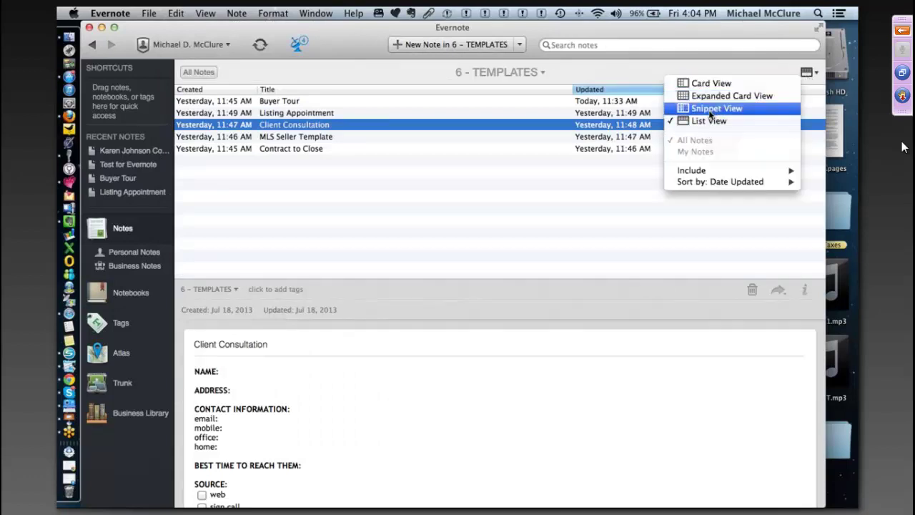
pyautogui.click(712, 108)
pyautogui.click(269, 126)
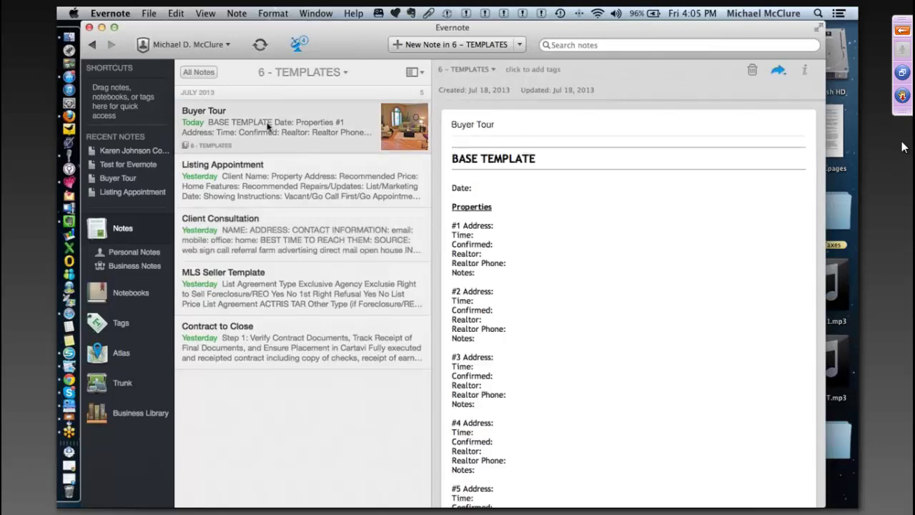
# - Choose Export Note... from the Buyer Tour note's context menu
pyautogui.rightClick(269, 125)
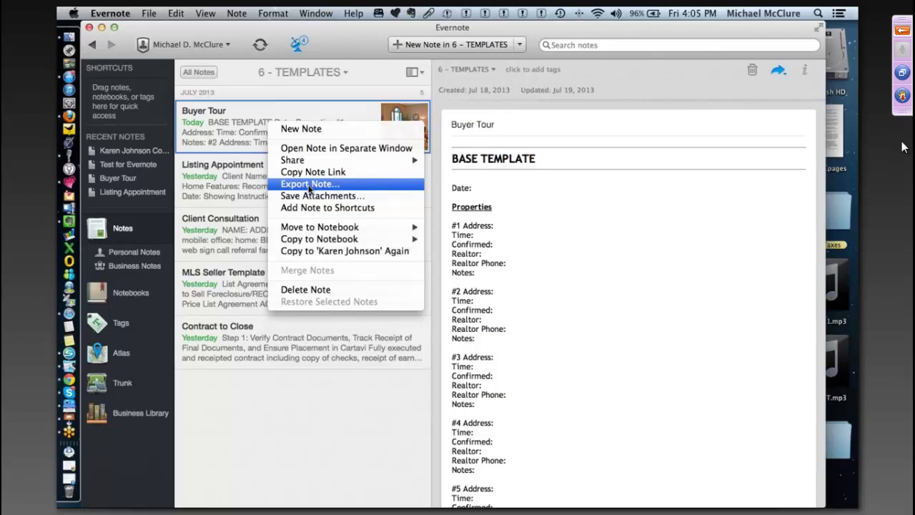
pyautogui.click(309, 184)
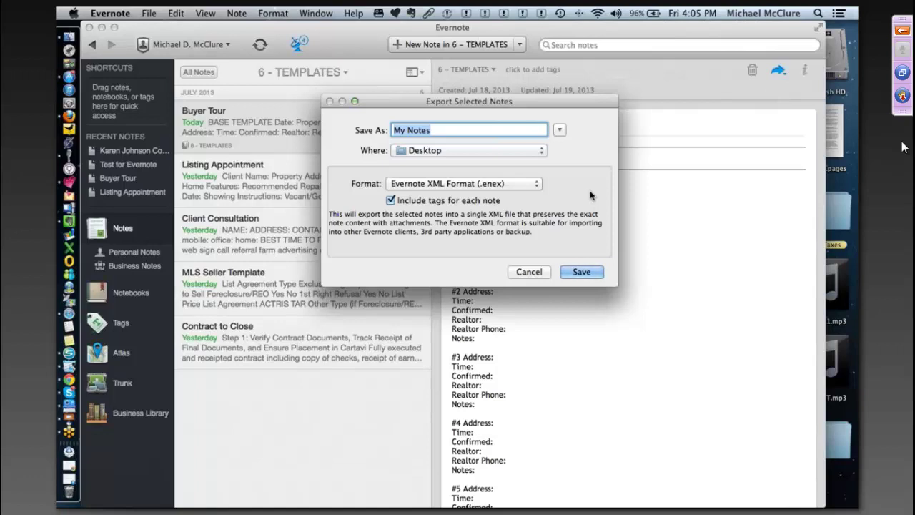
pyautogui.click(537, 184)
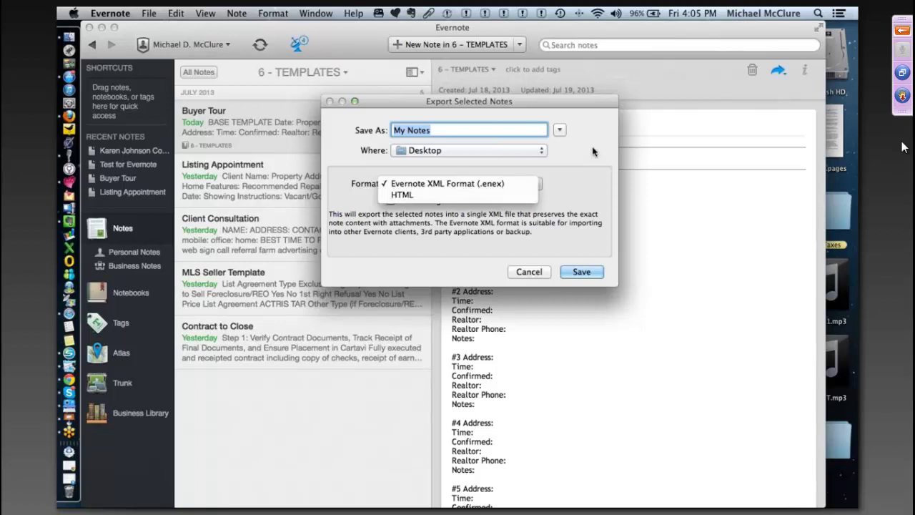
pyautogui.press('Escape')
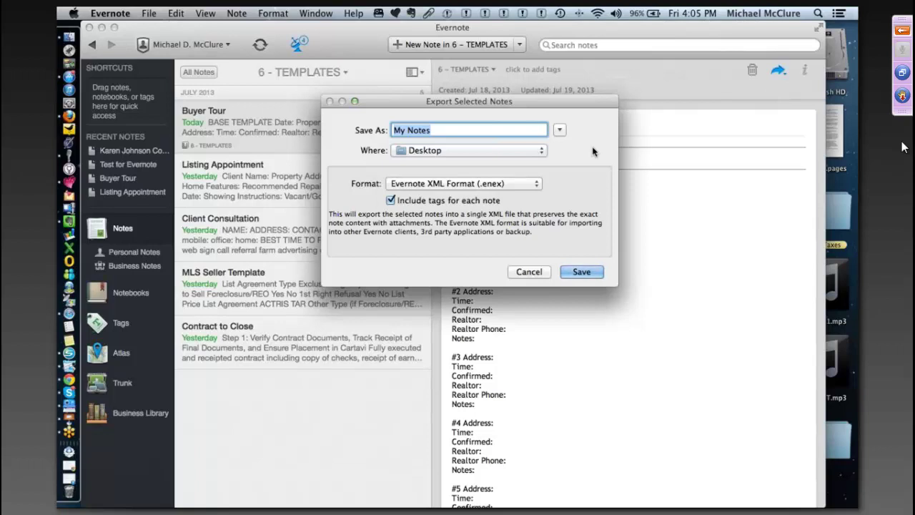
pyautogui.click(538, 185)
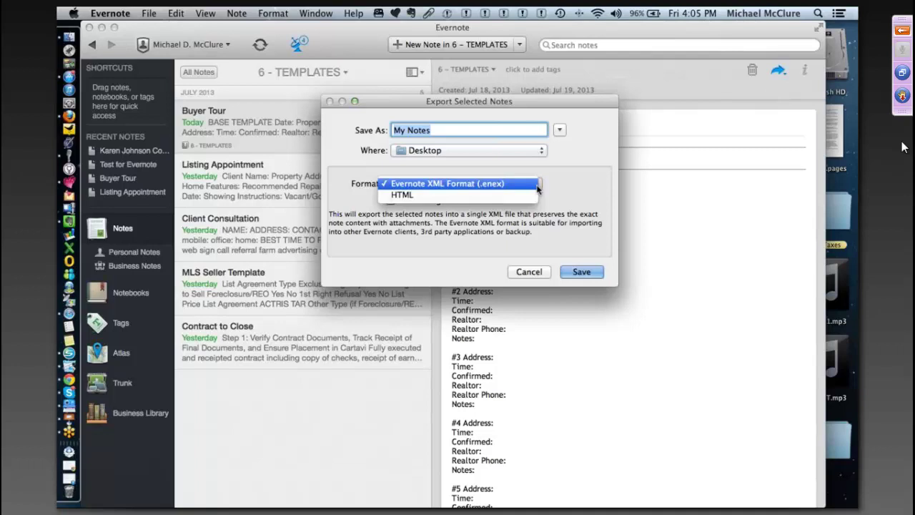
pyautogui.click(598, 237)
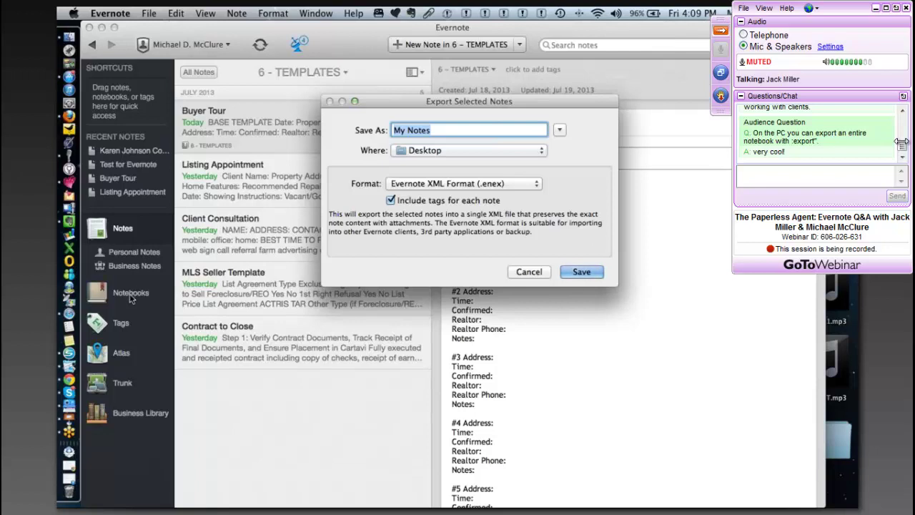
# - Cancel the Export Selected Notes dialog, lower the volume, and show the Notebooks overview
pyautogui.click(529, 272)
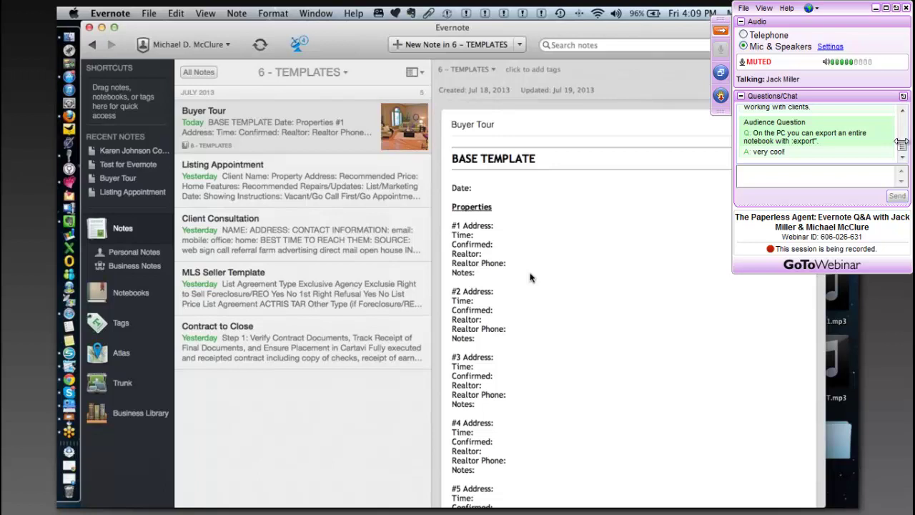
pyautogui.press('XF86AudioLowerVolume')
pyautogui.press('XF86AudioLowerVolume')
pyautogui.press('XF86AudioLowerVolume')
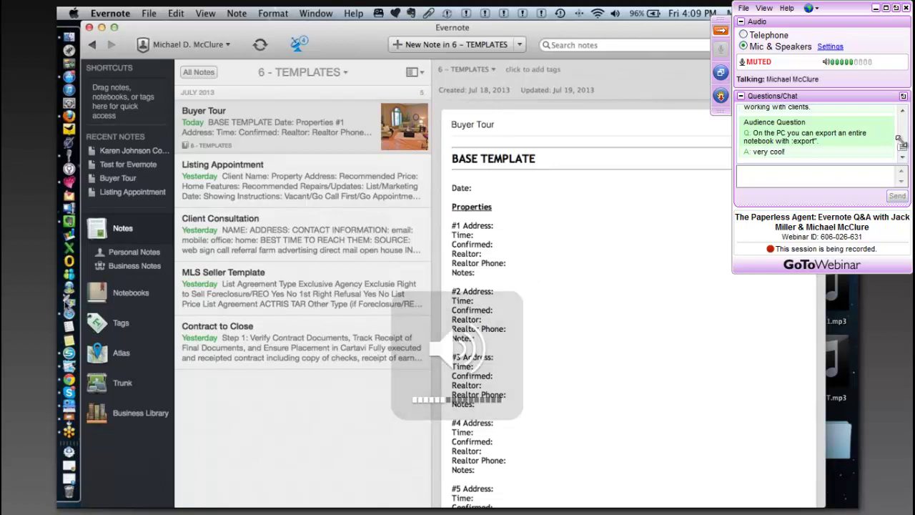
pyautogui.click(131, 293)
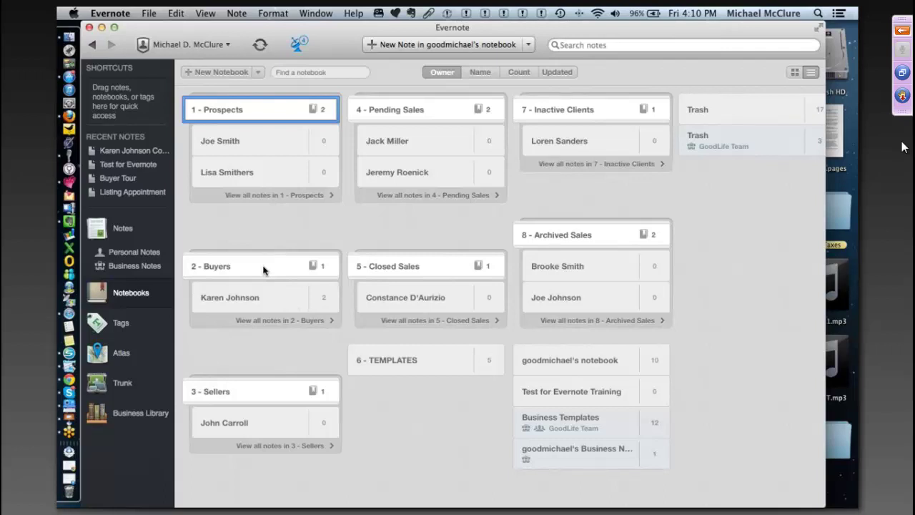
pyautogui.click(263, 270)
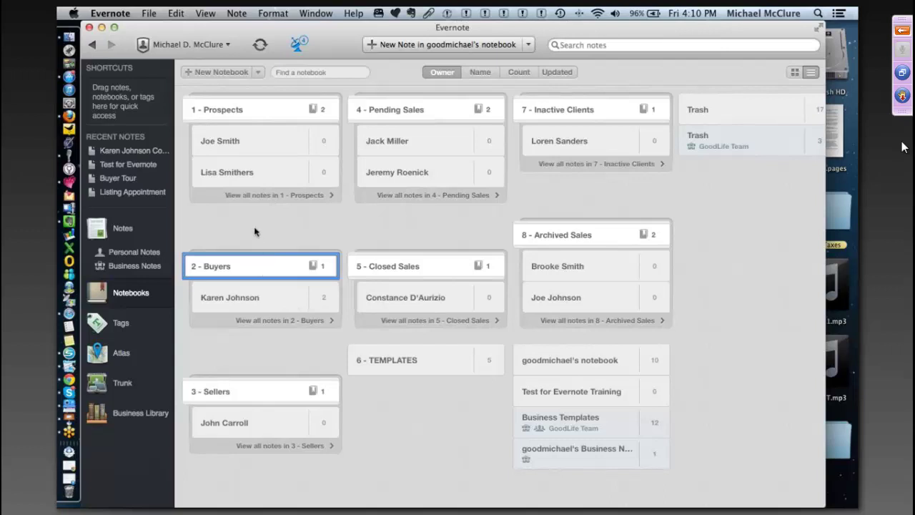
pyautogui.scroll(-1, 256, 231)
pyautogui.click(258, 301)
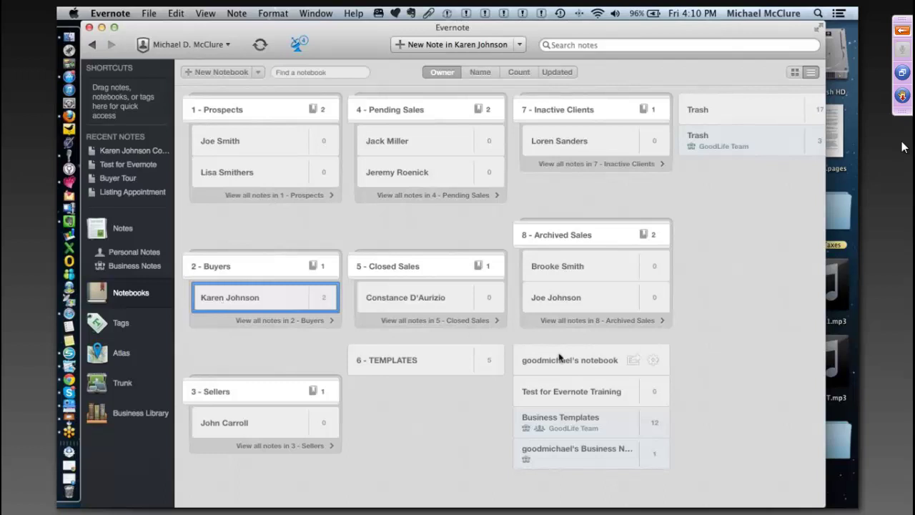
pyautogui.rightClick(582, 389)
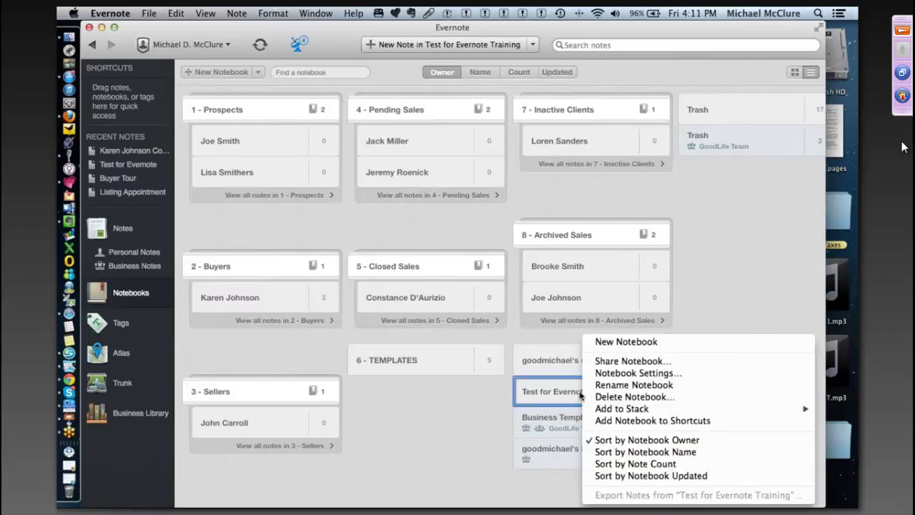
pyautogui.click(435, 425)
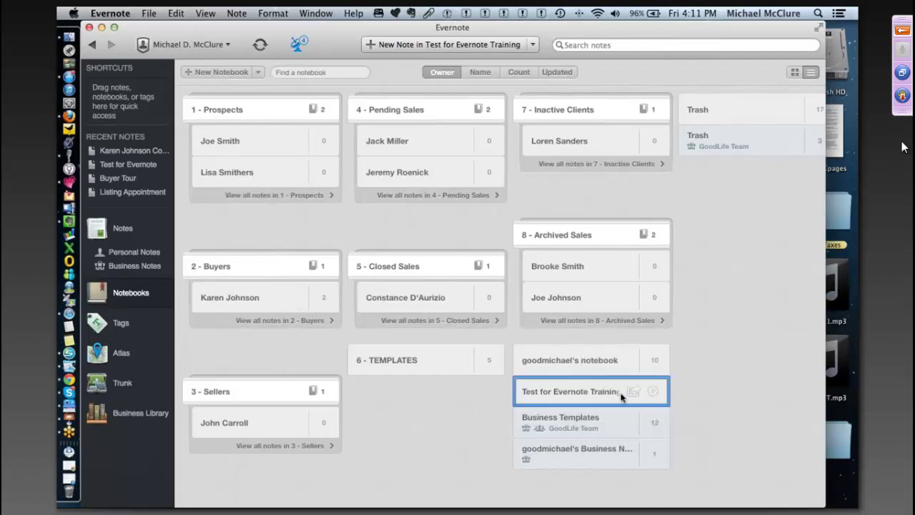
pyautogui.rightClick(601, 397)
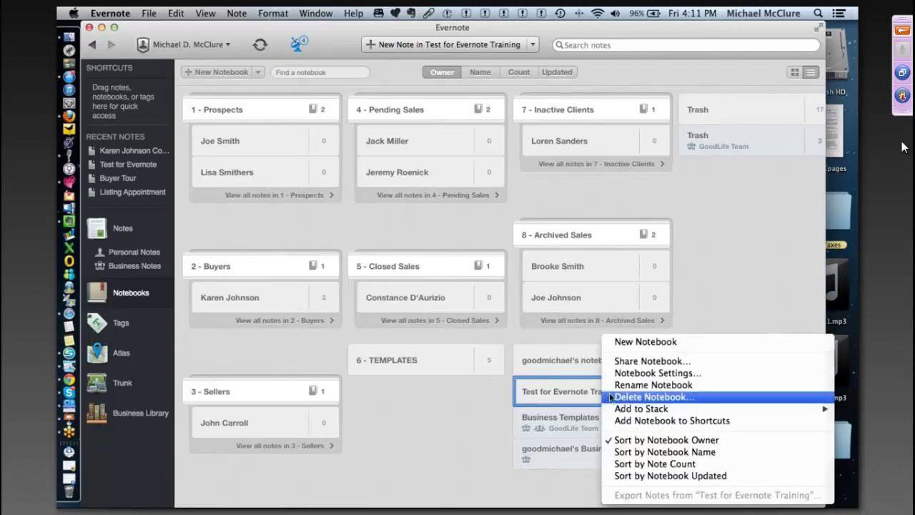
pyautogui.moveTo(638, 413)
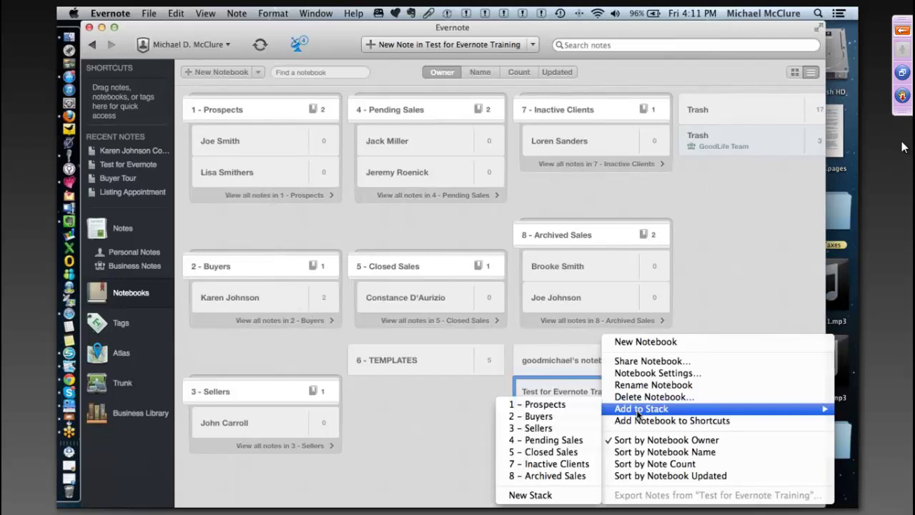
pyautogui.click(762, 261)
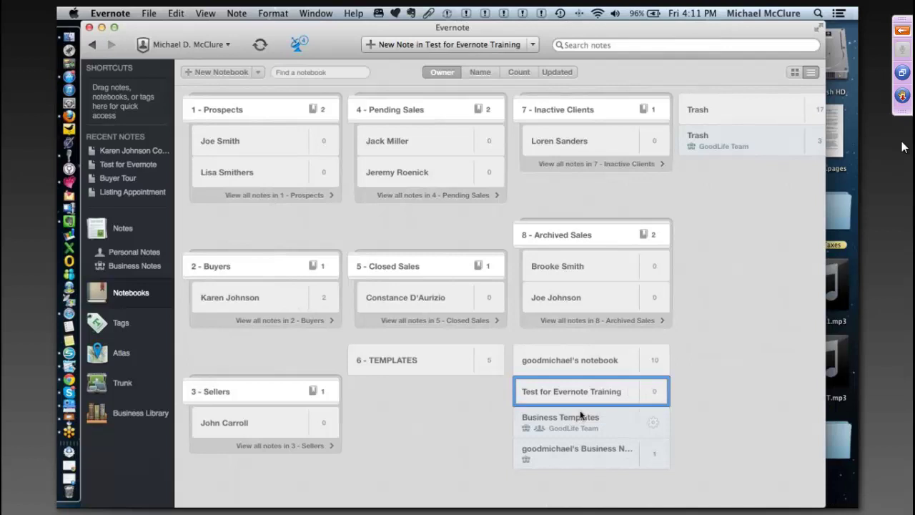
# - Drag the Test for Evernote Training notebook onto the 2 - Buyers stack
pyautogui.moveTo(572, 398); pyautogui.dragTo(252, 284)
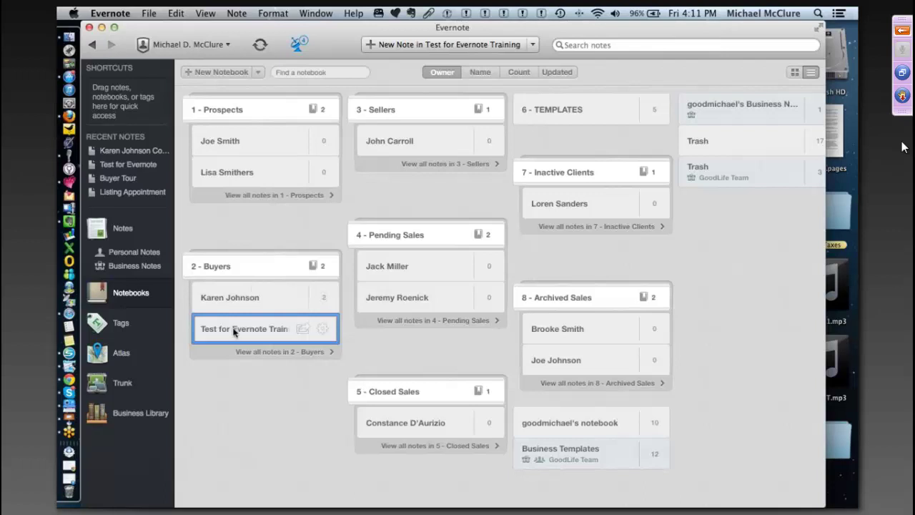
# - Drag Test for Evernote Training out of 2 - Buyers back among the unstacked notebooks
pyautogui.moveTo(233, 328); pyautogui.dragTo(622, 411)
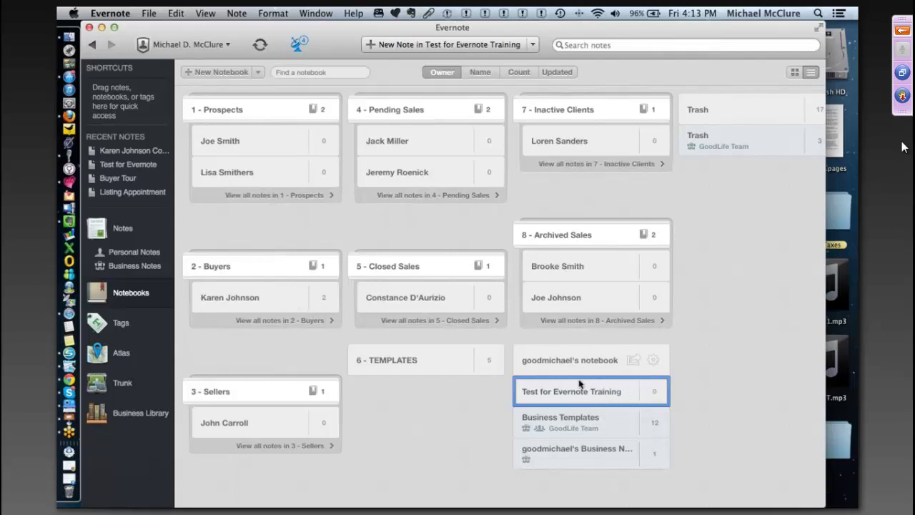
# - Stack Test for Evernote Training with the other account's notebook and start renaming Notebook Stack
pyautogui.moveTo(586, 395); pyautogui.dragTo(588, 365)
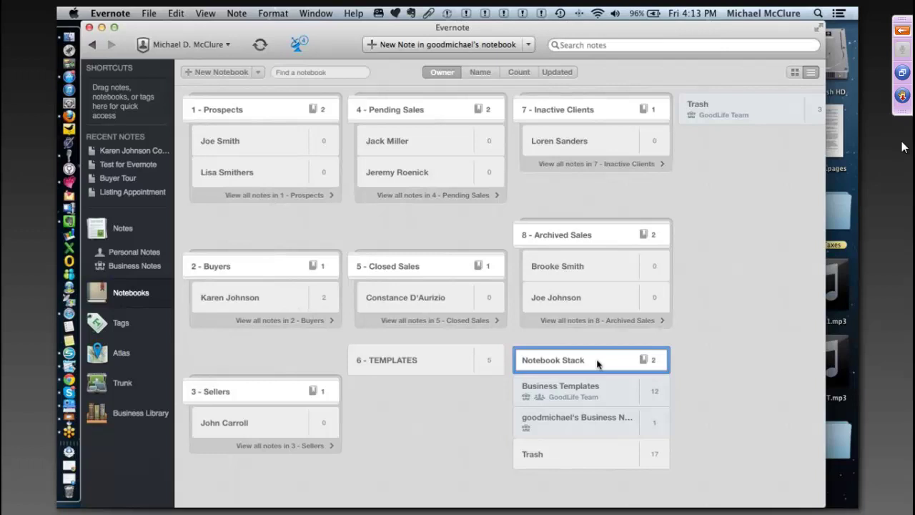
pyautogui.click(576, 360)
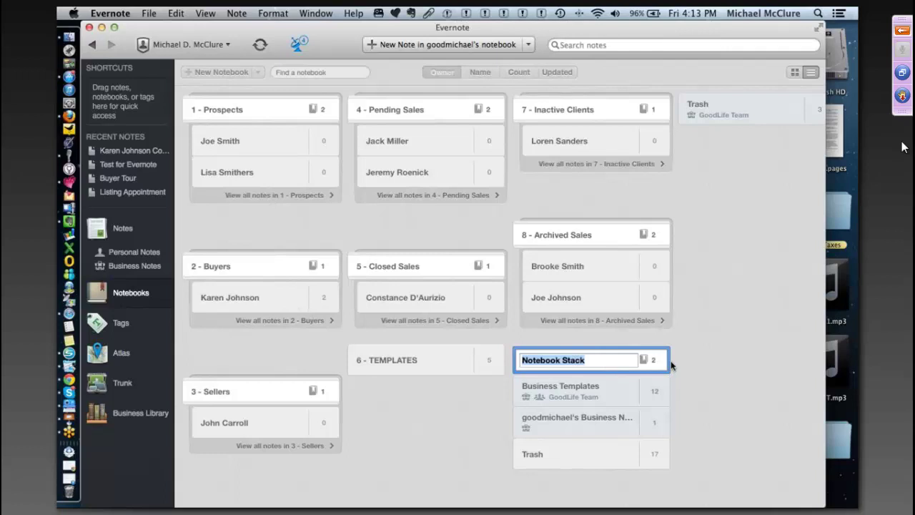
# - Name the new stack 'Example of Stack'
pyautogui.write('Example ')
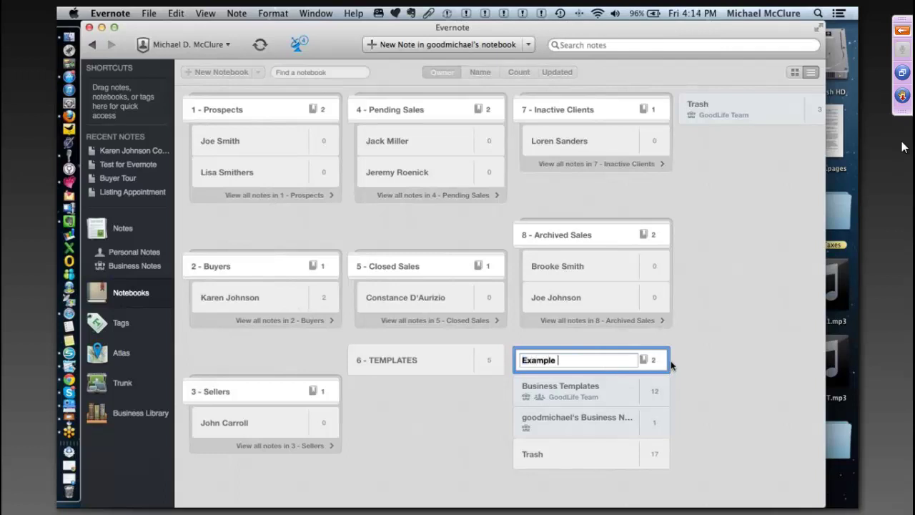
pyautogui.write('of Stack')
pyautogui.press('Return')
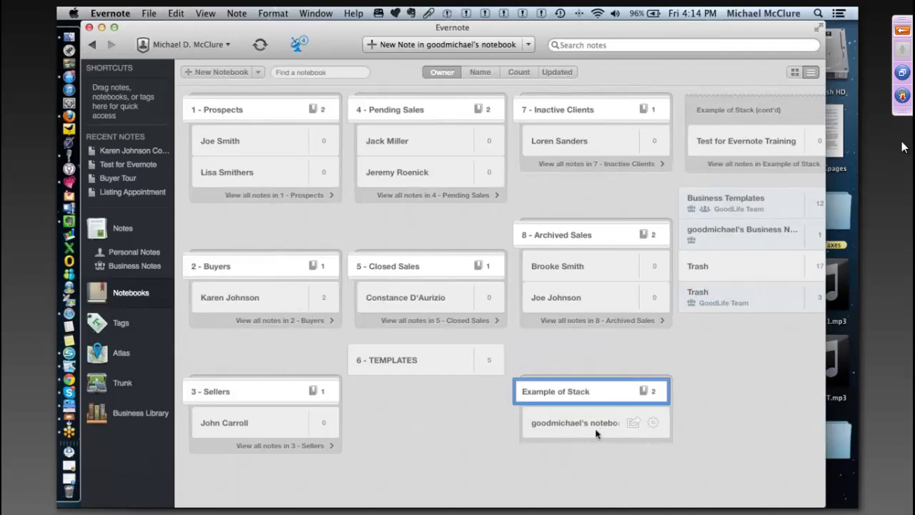
# - Select notebooks in Example of Stack, then open the client notebook in 1 - Prospects, showing its empty note list
pyautogui.click(572, 432)
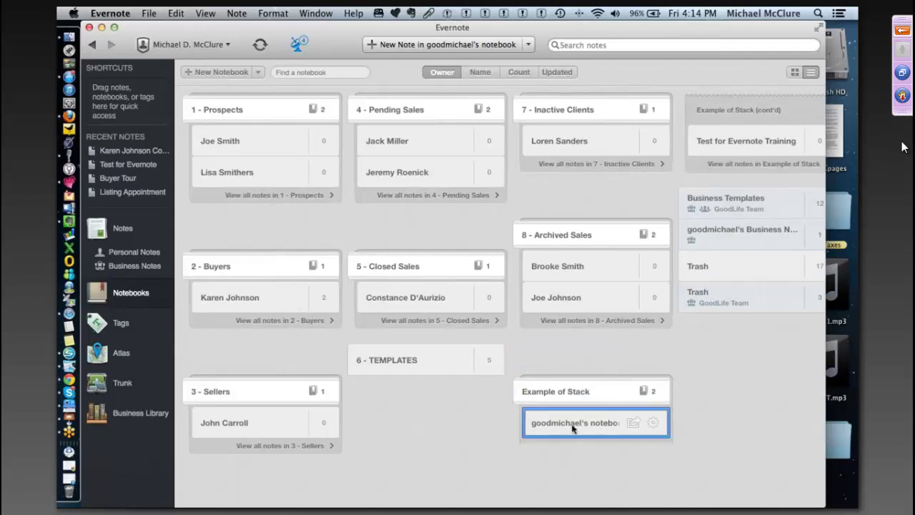
pyautogui.click(712, 151)
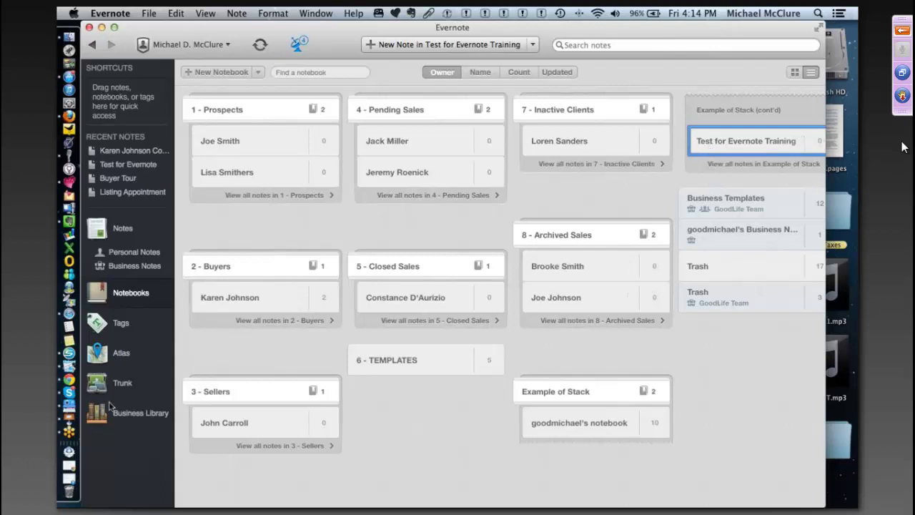
pyautogui.click(245, 142)
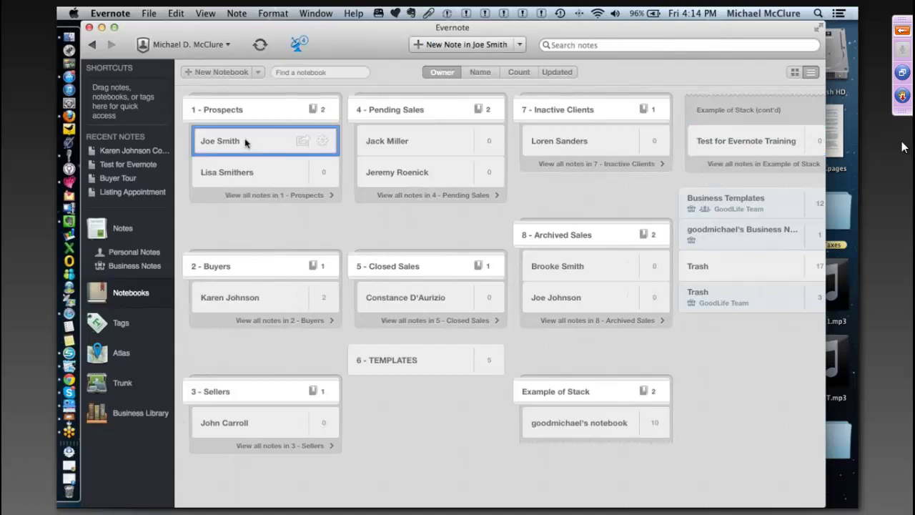
pyautogui.doubleClick(245, 141)
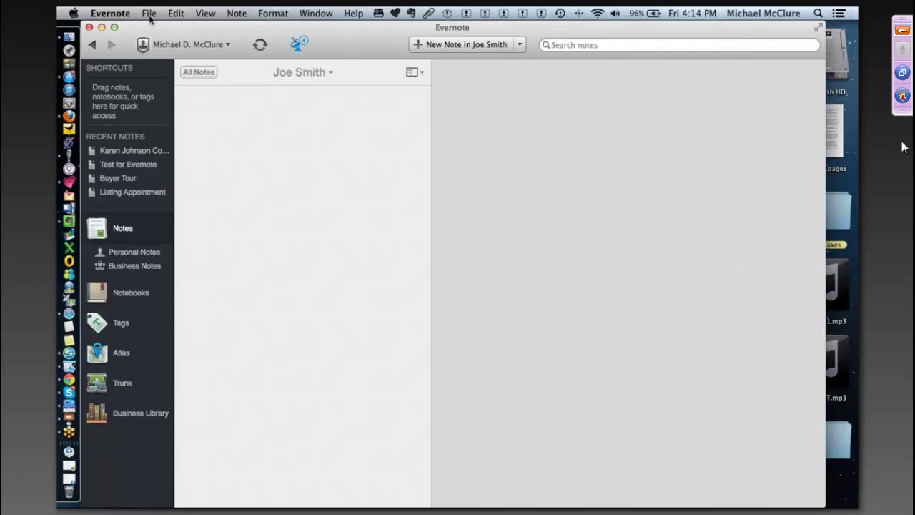
# - Switch to the second Evernote account, discarding open messages, so its Transactions notebook appears
pyautogui.click(150, 15)
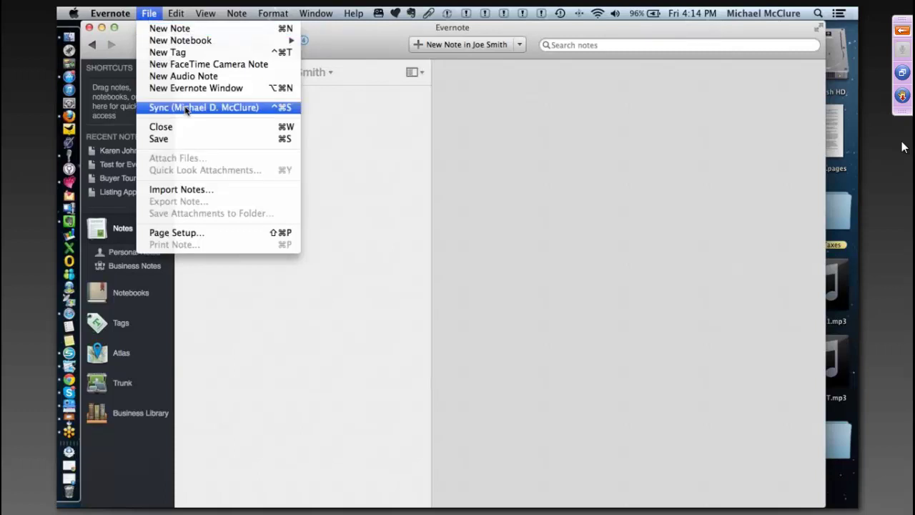
pyautogui.moveTo(111, 13)
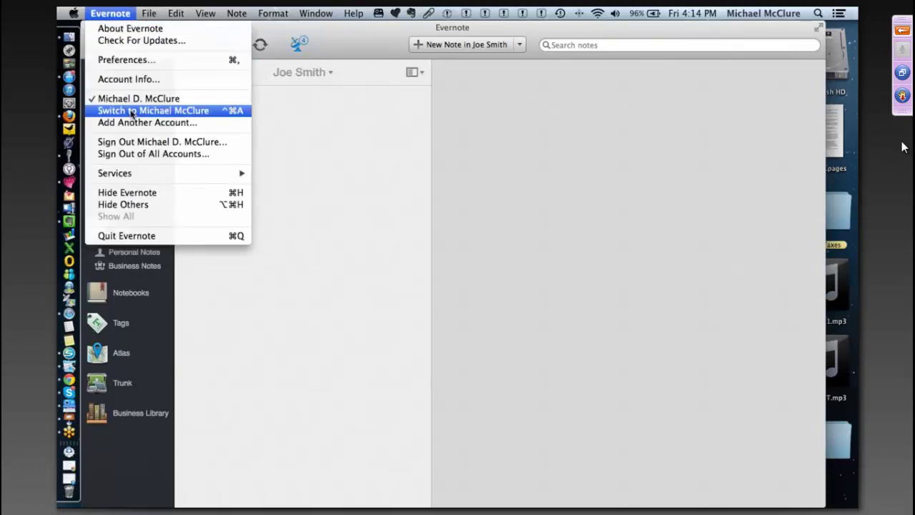
pyautogui.click(131, 111)
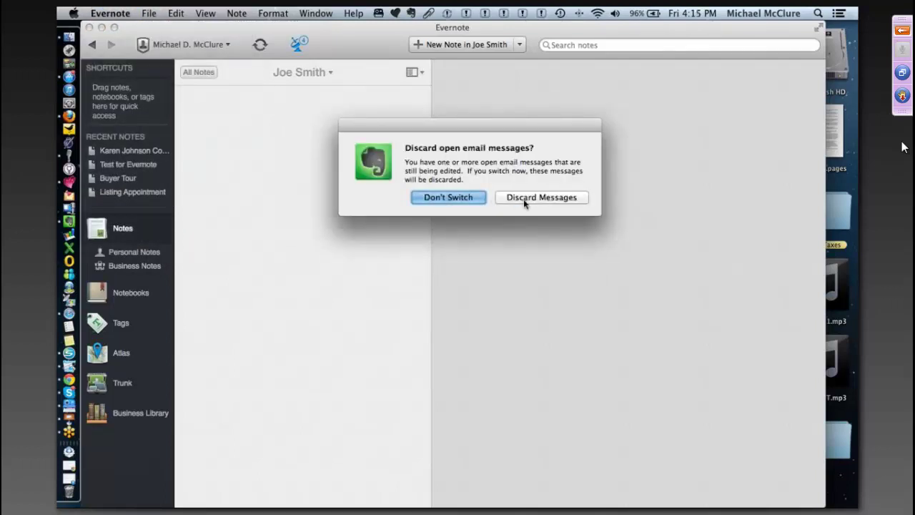
pyautogui.click(523, 198)
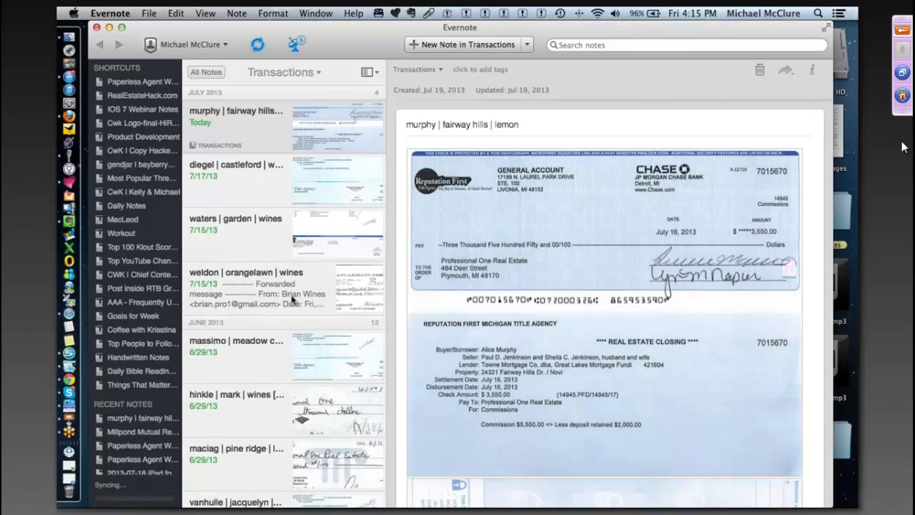
pyautogui.scroll(2, 335, 193)
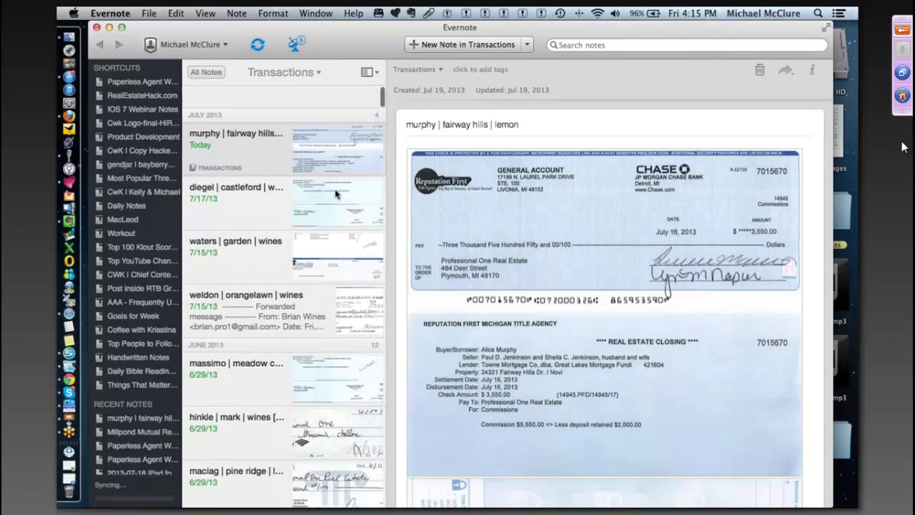
pyautogui.click(206, 72)
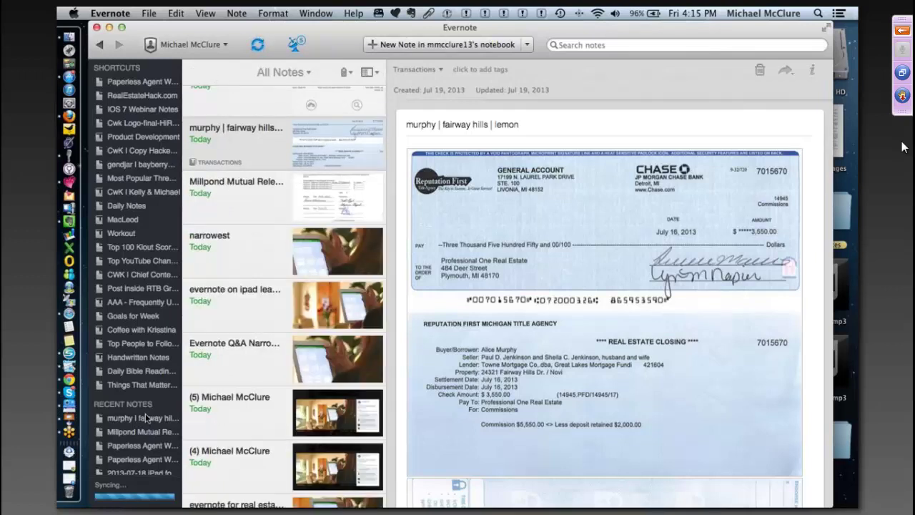
pyautogui.scroll(-2, 146, 418)
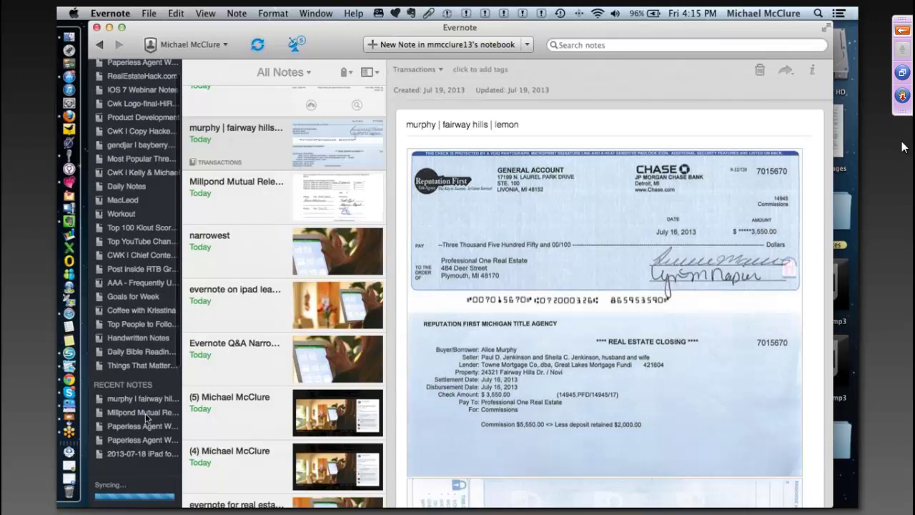
pyautogui.scroll(-5, 146, 418)
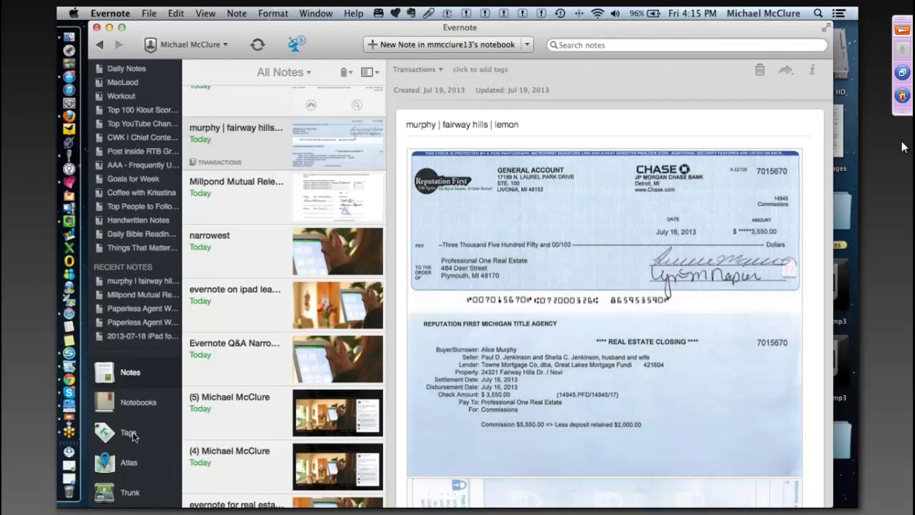
# - Show every tag in the Tags overview sorted by note count, with vpa (55) first
pyautogui.click(132, 435)
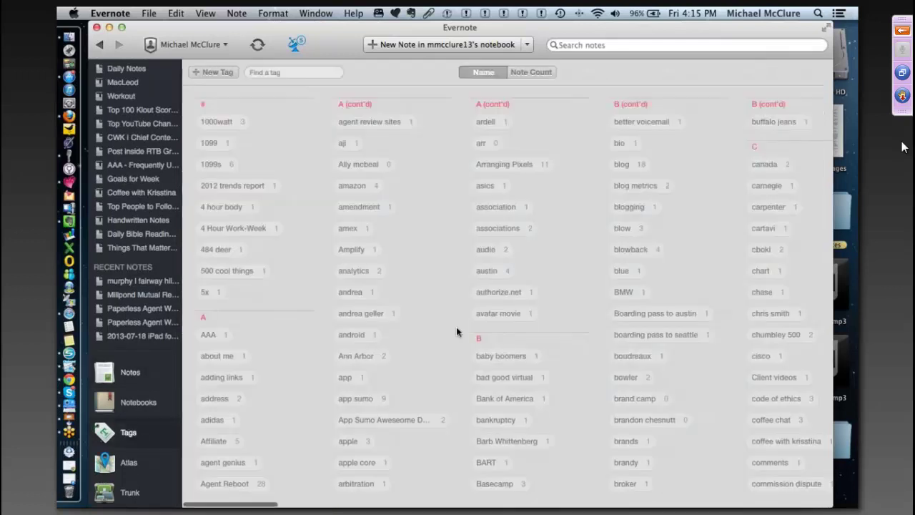
pyautogui.hscroll(6, 456, 331)
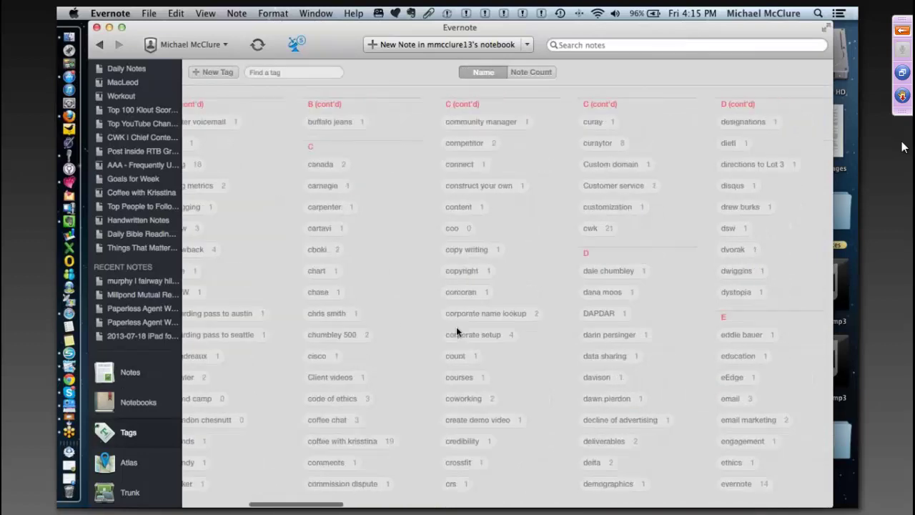
pyautogui.hscroll(12, 452, 330)
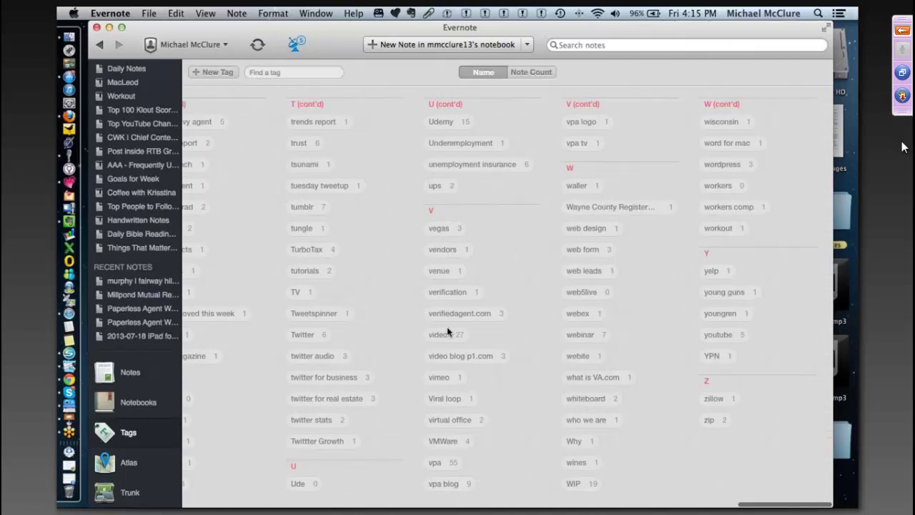
pyautogui.hscroll(-15, 447, 331)
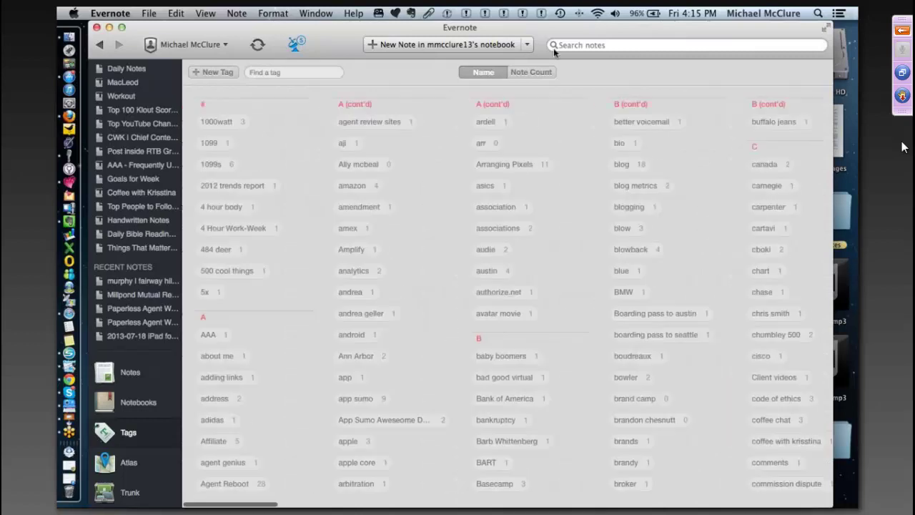
pyautogui.click(531, 72)
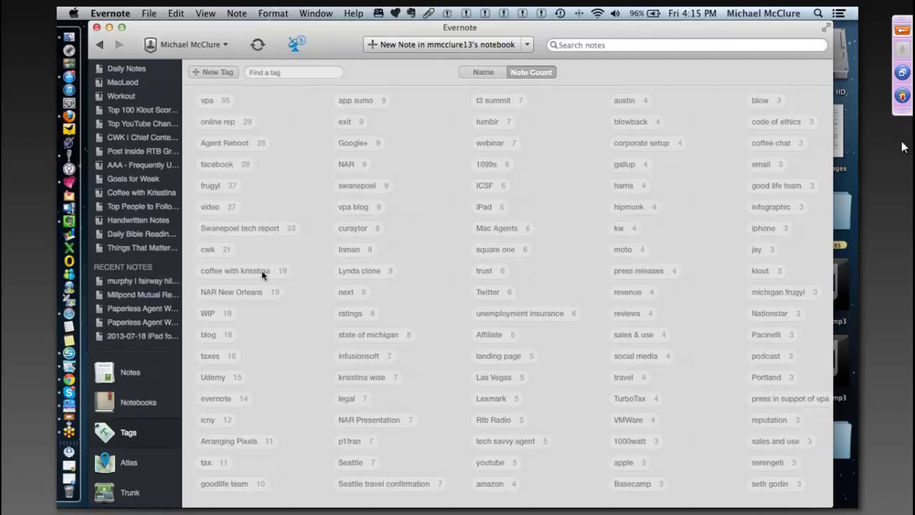
# - Filter the notes to the 23 carrying the tech report tag
pyautogui.click(244, 231)
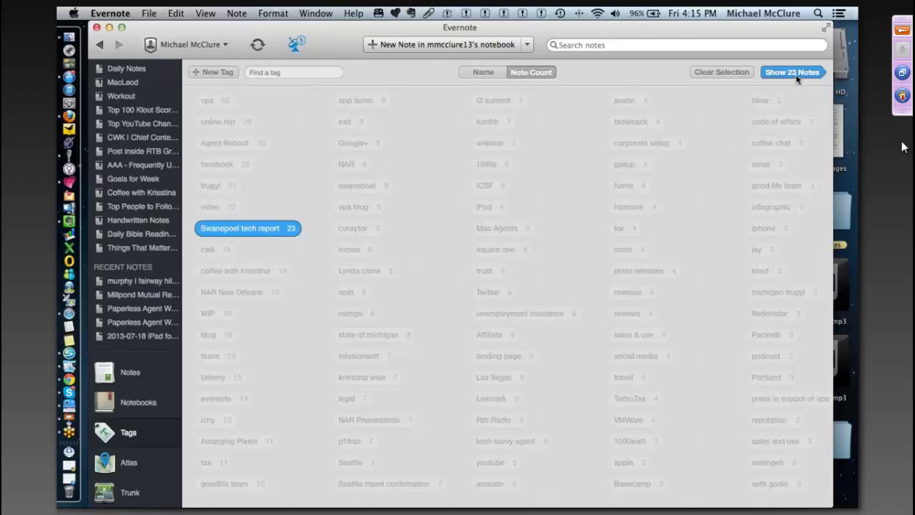
pyautogui.click(795, 73)
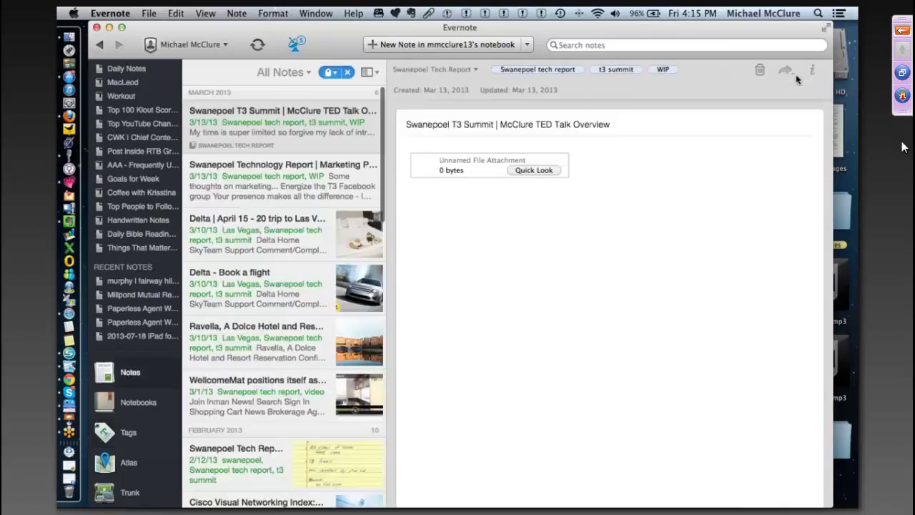
# - Check the note's Share options, scroll the filtered notes, then go via Tags to the Notebooks overview
pyautogui.click(796, 75)
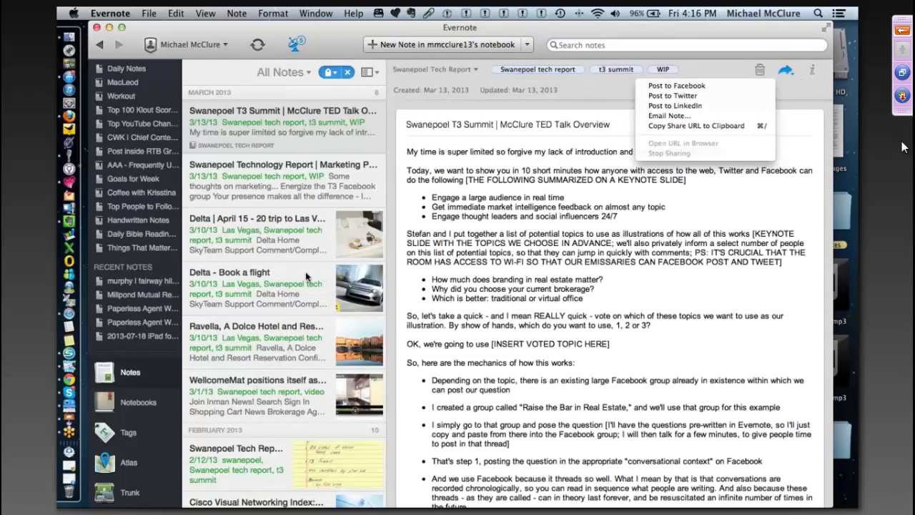
pyautogui.click(240, 140)
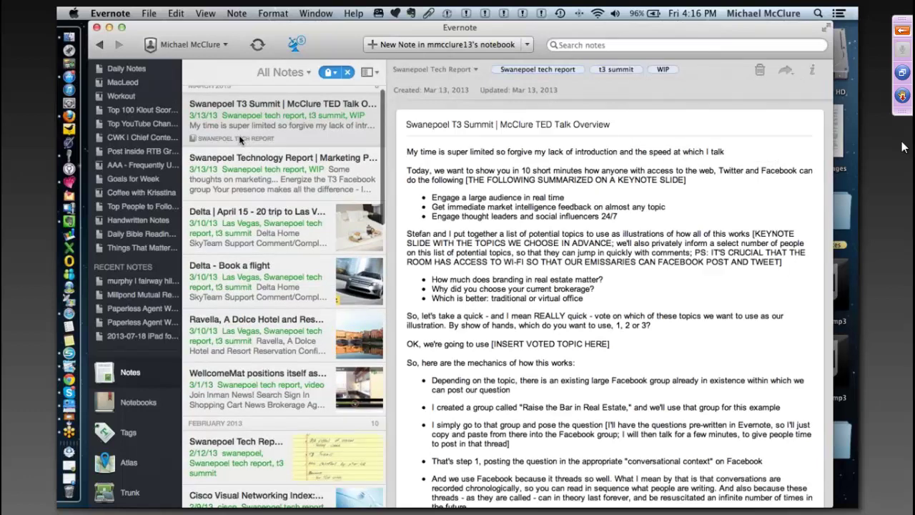
pyautogui.scroll(-15, 240, 140)
pyautogui.scroll(-5, 241, 140)
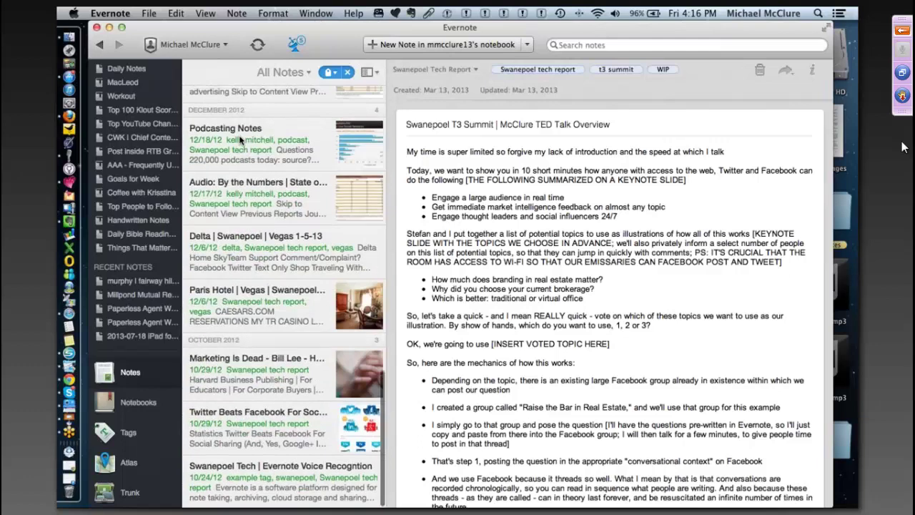
pyautogui.scroll(20, 240, 140)
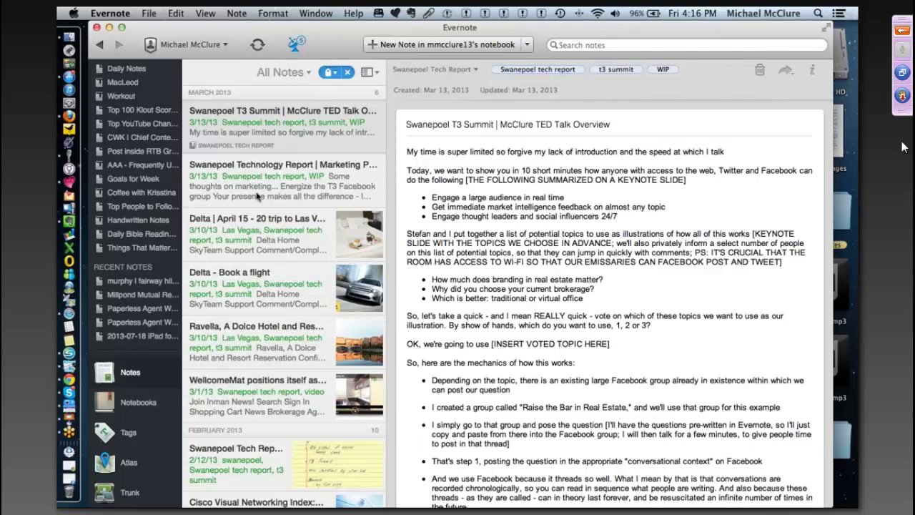
pyautogui.scroll(1, 259, 196)
pyautogui.scroll(-5, 259, 196)
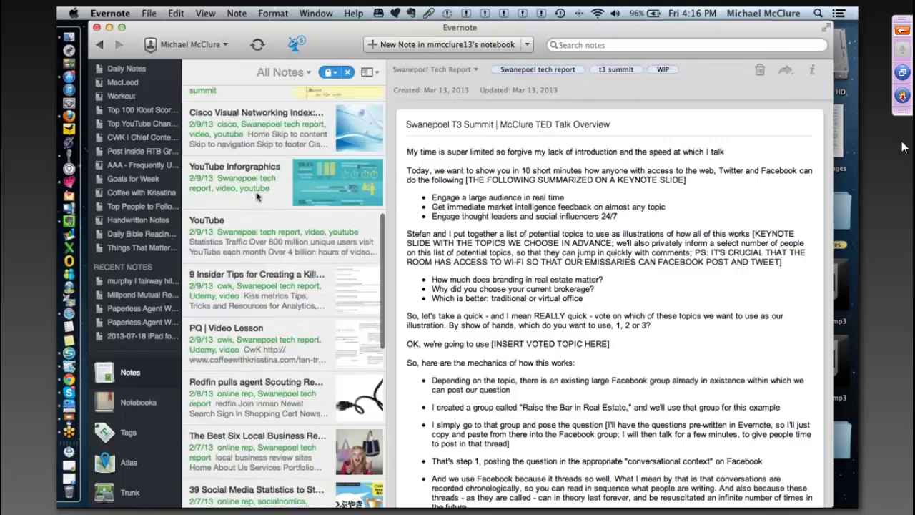
pyautogui.scroll(-3, 258, 196)
pyautogui.scroll(4, 283, 296)
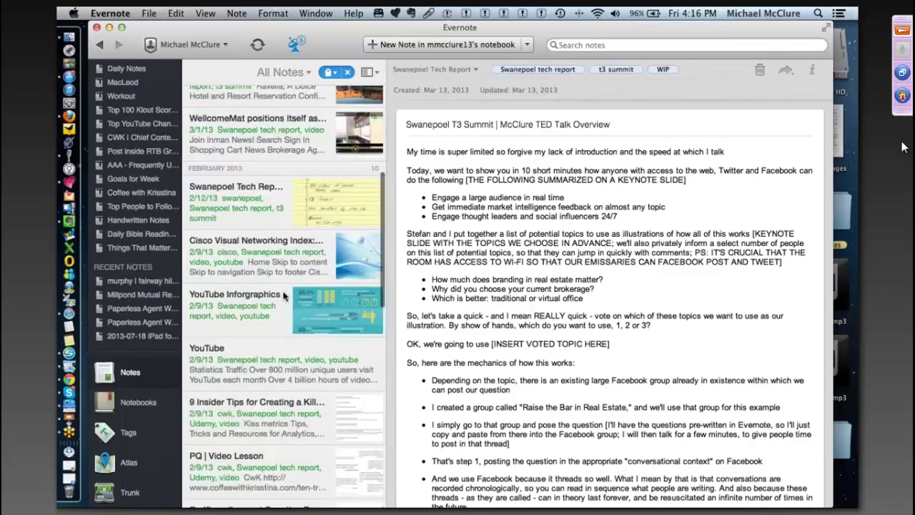
pyautogui.scroll(-5, 283, 296)
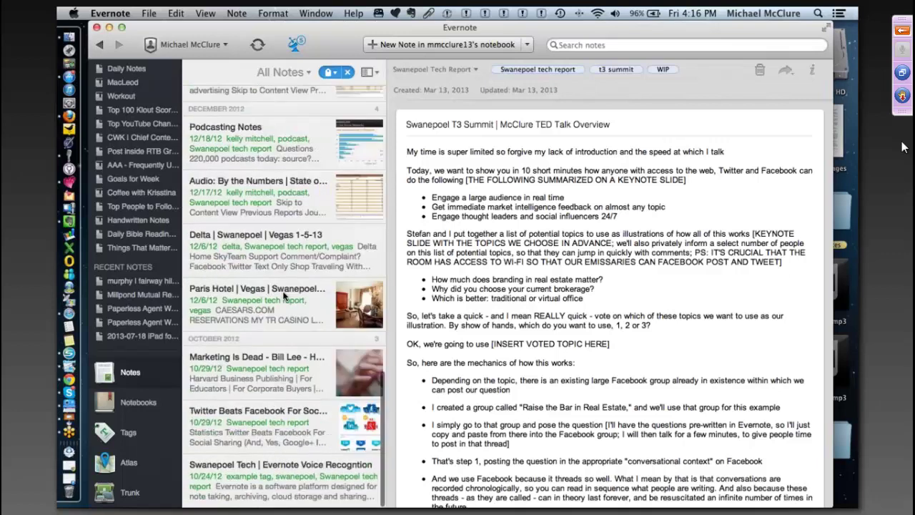
pyautogui.scroll(5, 284, 293)
pyautogui.scroll(-5, 284, 289)
pyautogui.scroll(1, 283, 288)
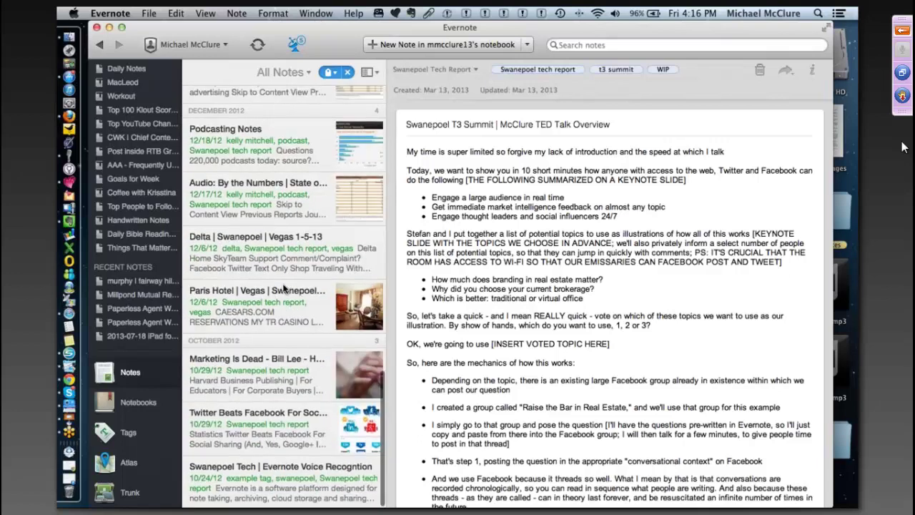
pyautogui.click(170, 431)
pyautogui.click(135, 406)
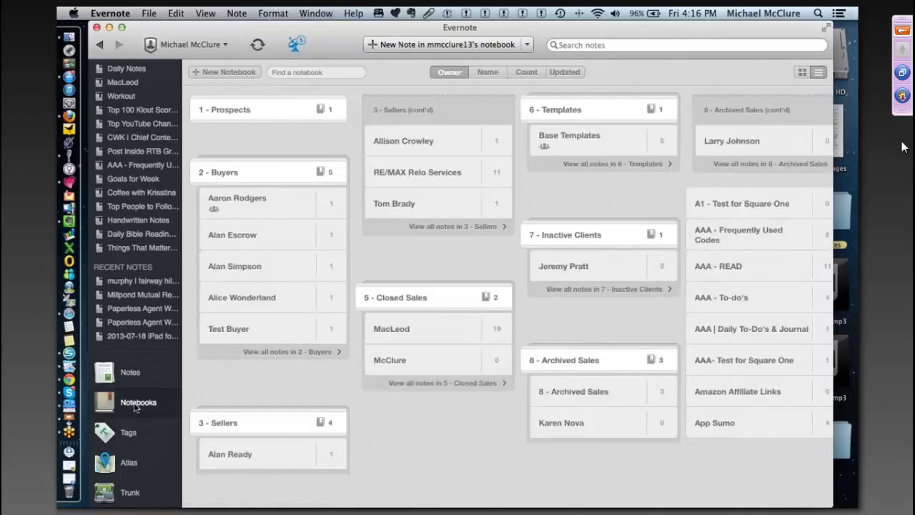
pyautogui.moveTo(338, 239)
pyautogui.hscroll(10, 337, 240)
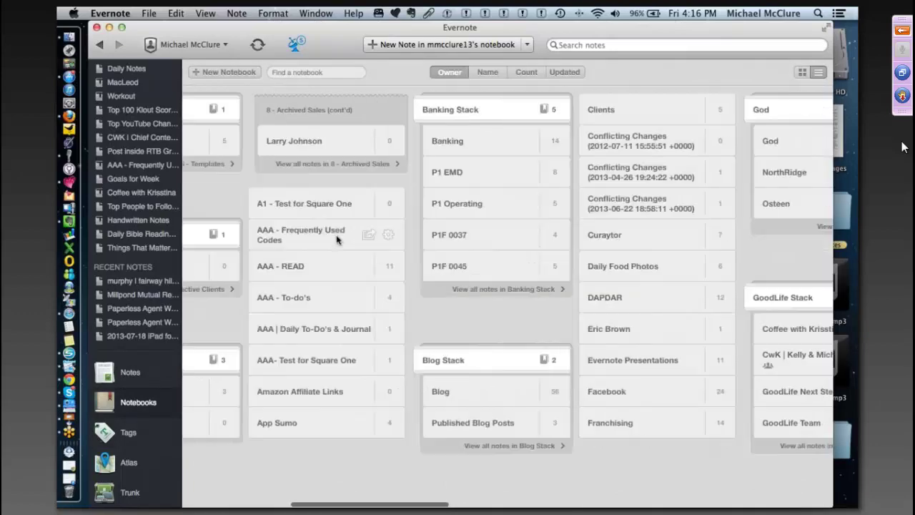
pyautogui.hscroll(-10, 338, 239)
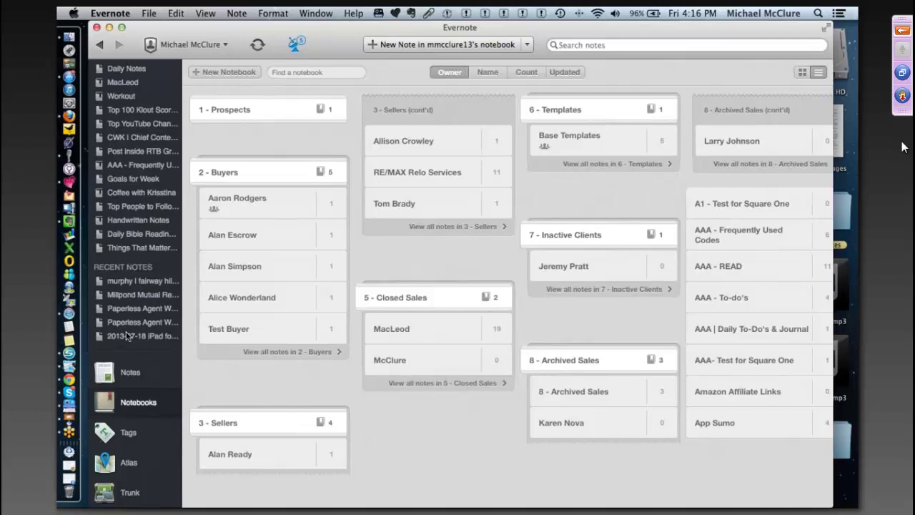
pyautogui.scroll(1, 125, 335)
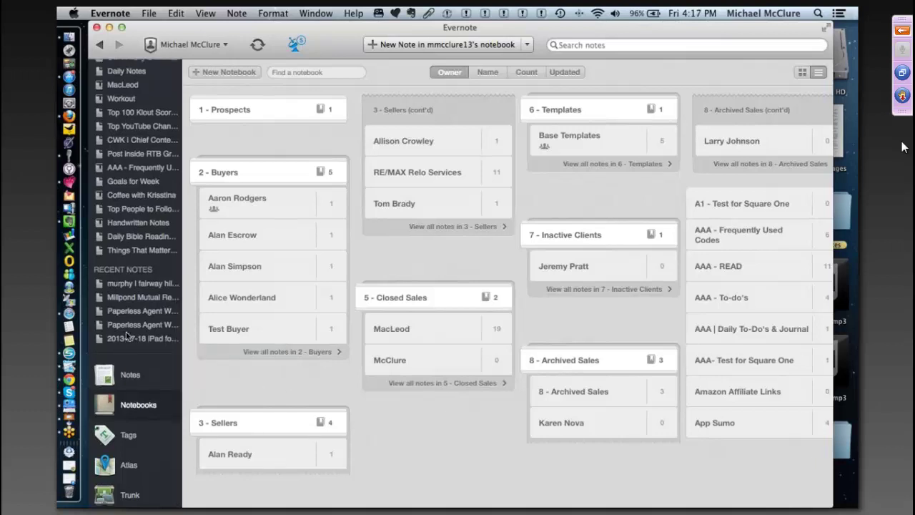